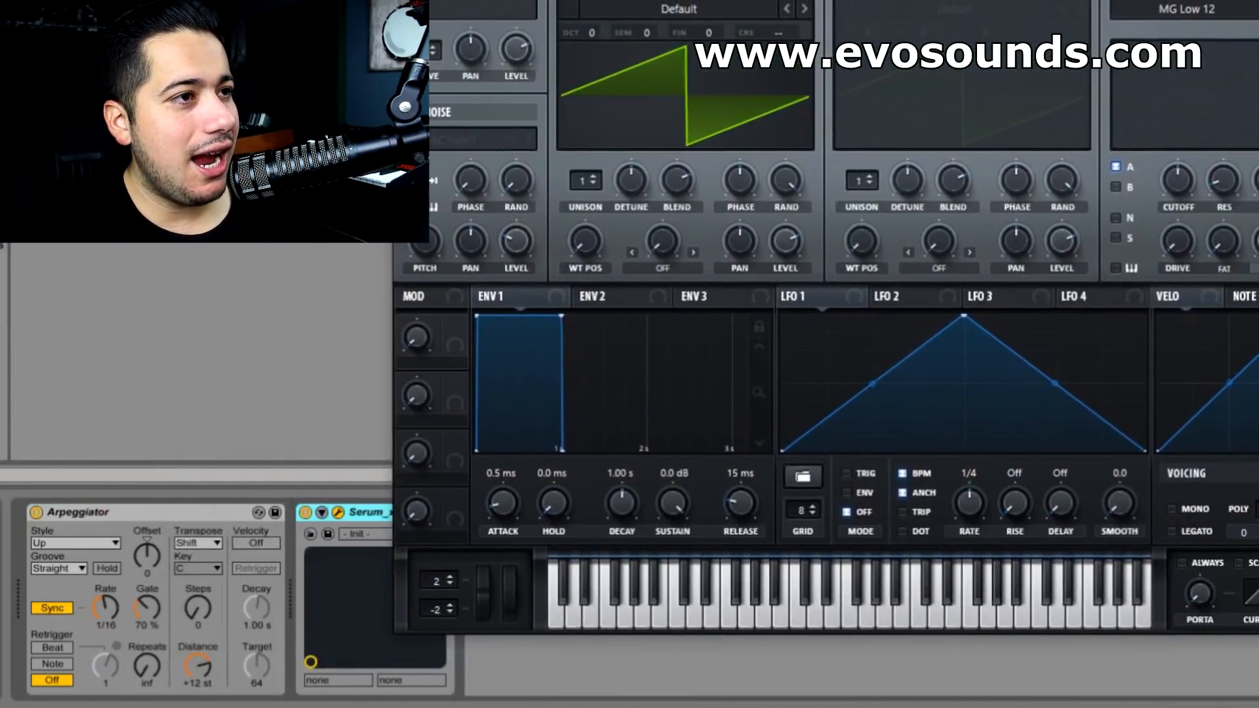
Step: Check the bass clip's sustained F0 note, and reset the Arpeggiator's Gate to its default 50 %
key("Tab")
key("shift+Tab")
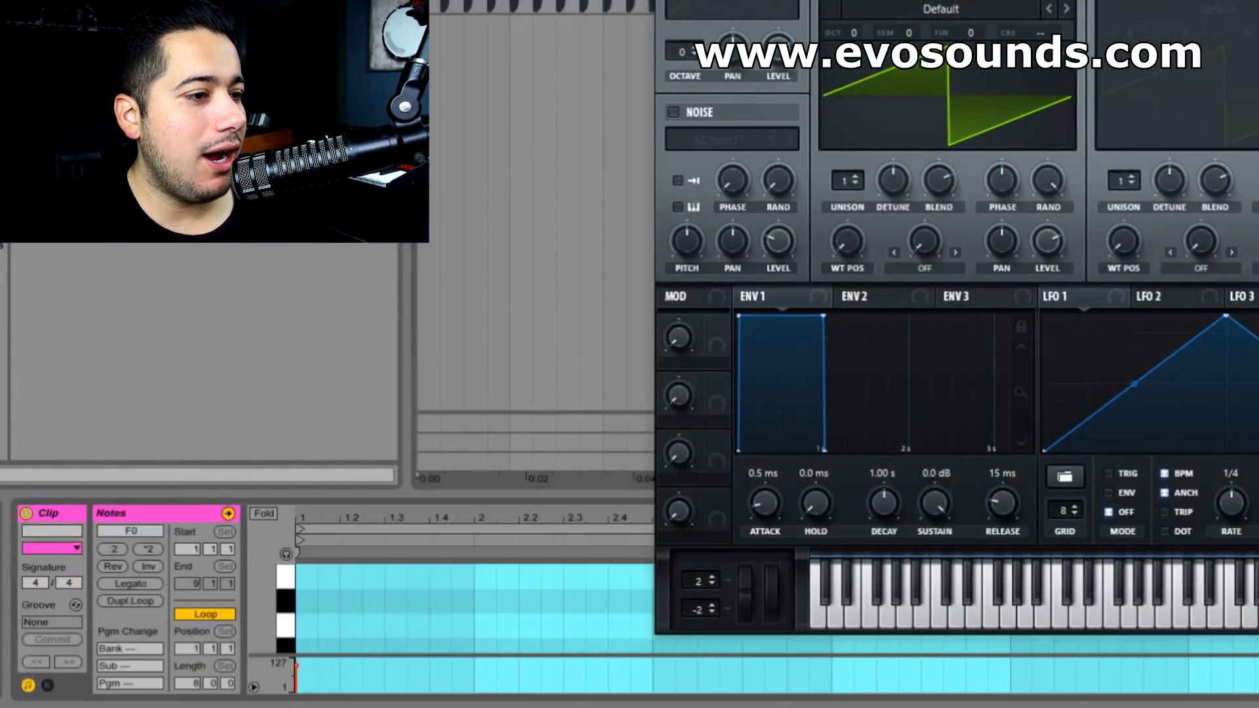
left_click_drag(539, 506, 538, 75)
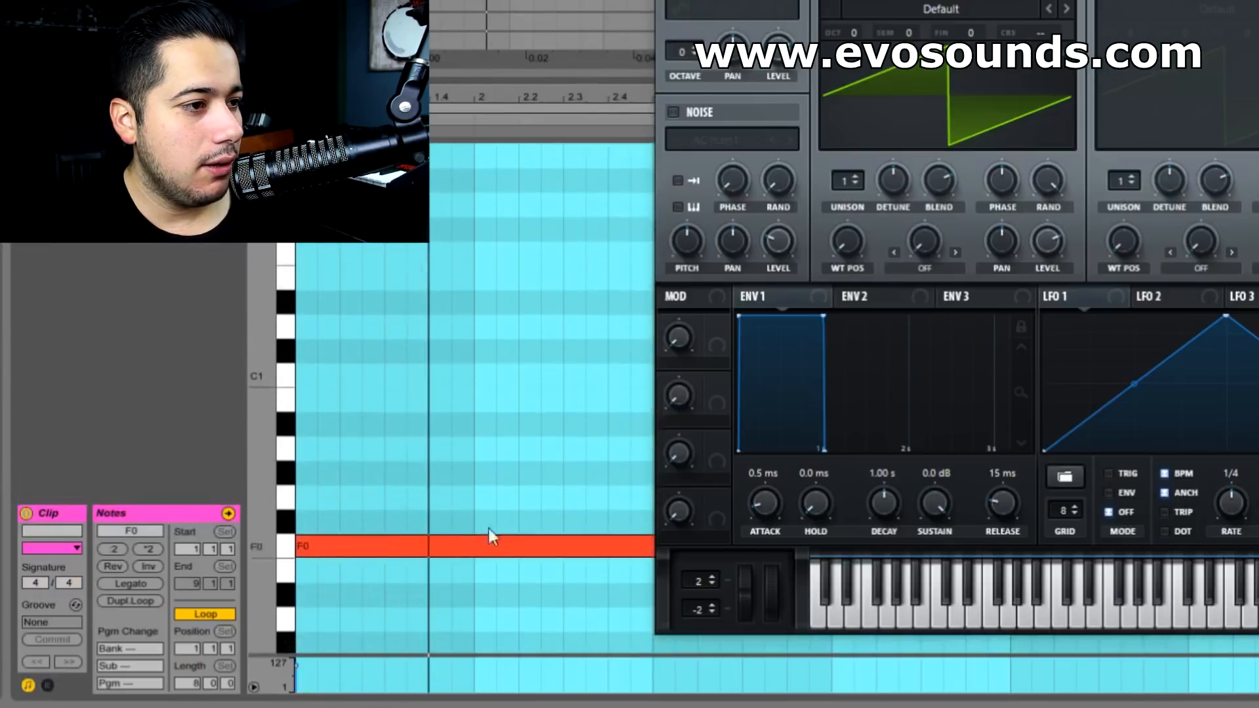
key("shift+Tab")
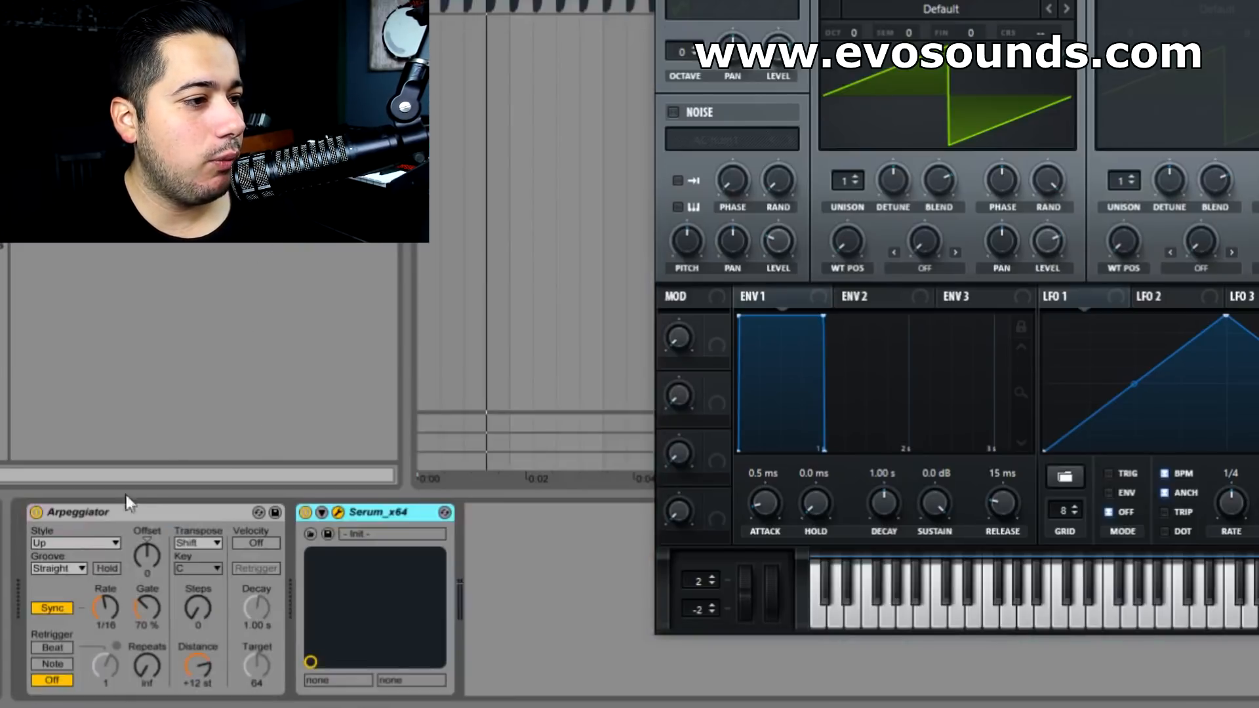
right_click(170, 621)
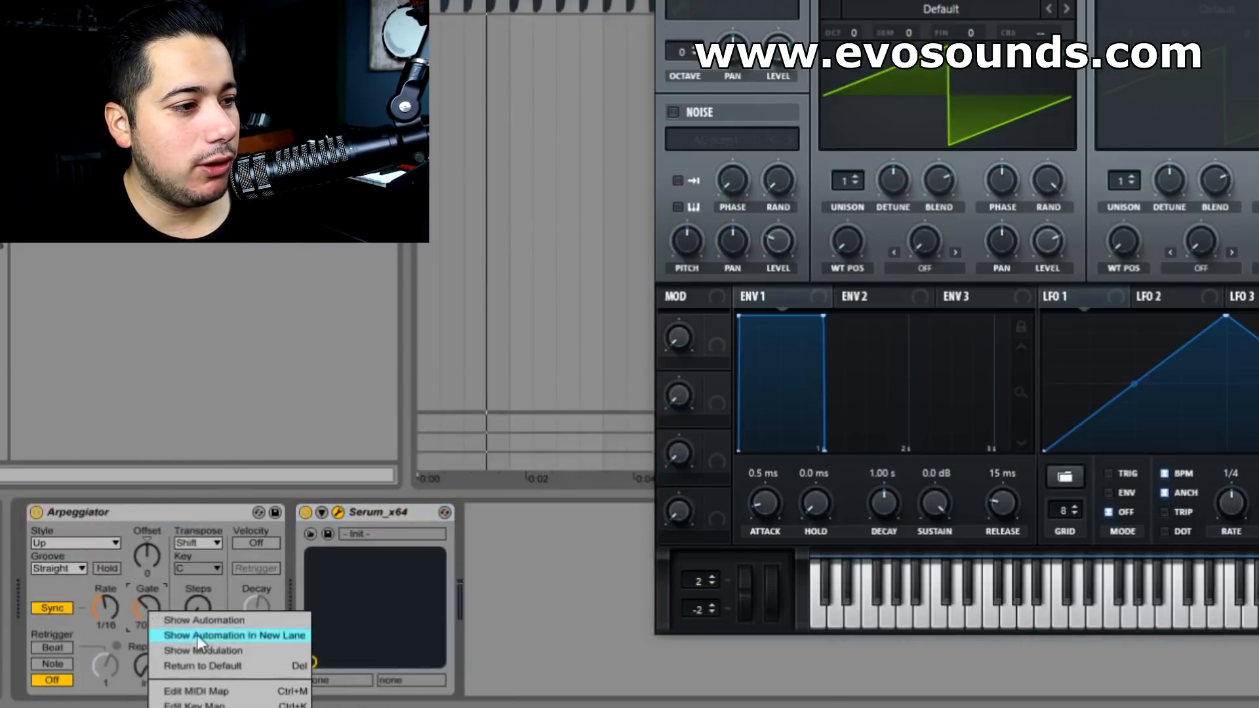
left_click(251, 664)
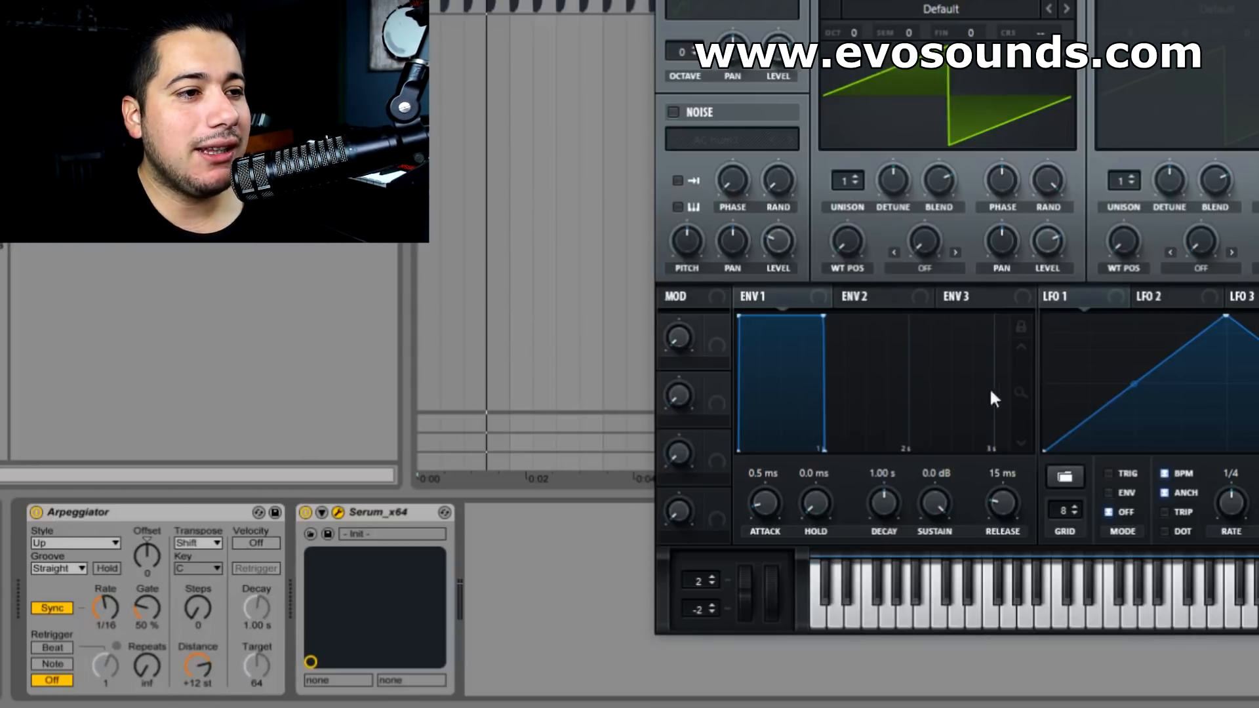
Step: Lower Env 1's sustain to -oo dB and shorten its decay to 342 ms during playback
left_click_drag(934, 503, 939, 623)
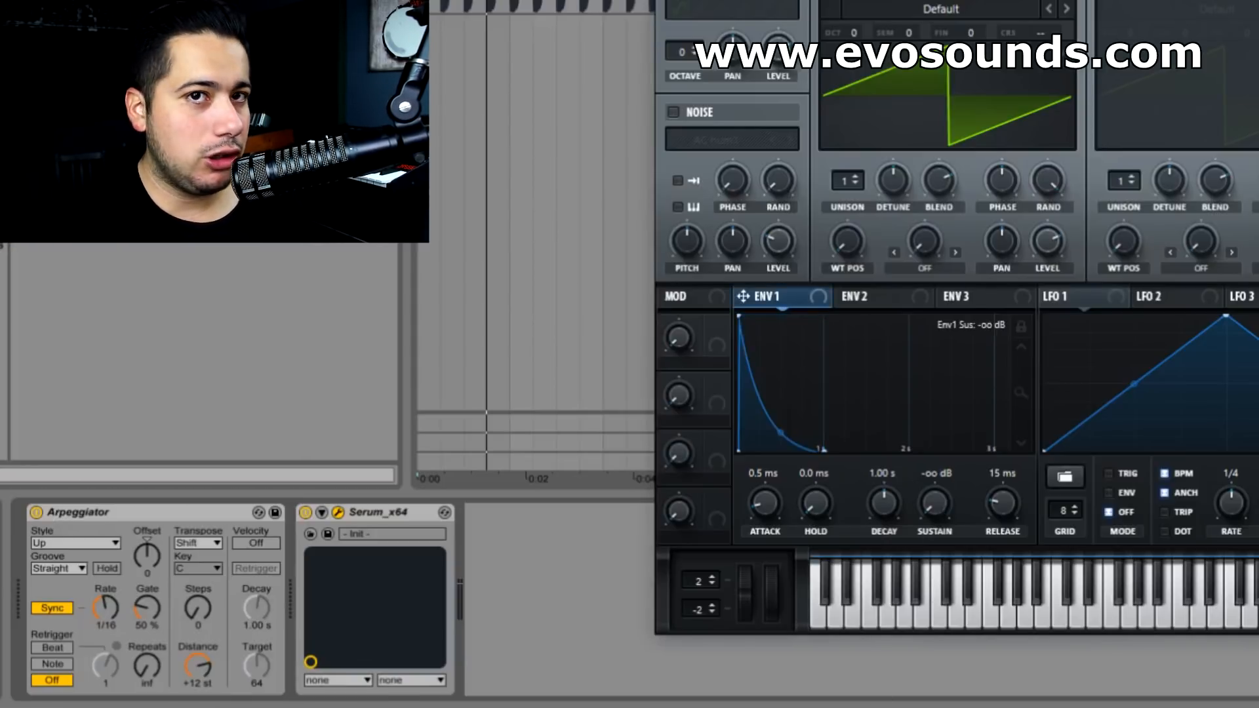
mouse_move(896, 495)
left_mouse_down()
mouse_move(888, 501)
mouse_move(899, 492)
left_mouse_up()
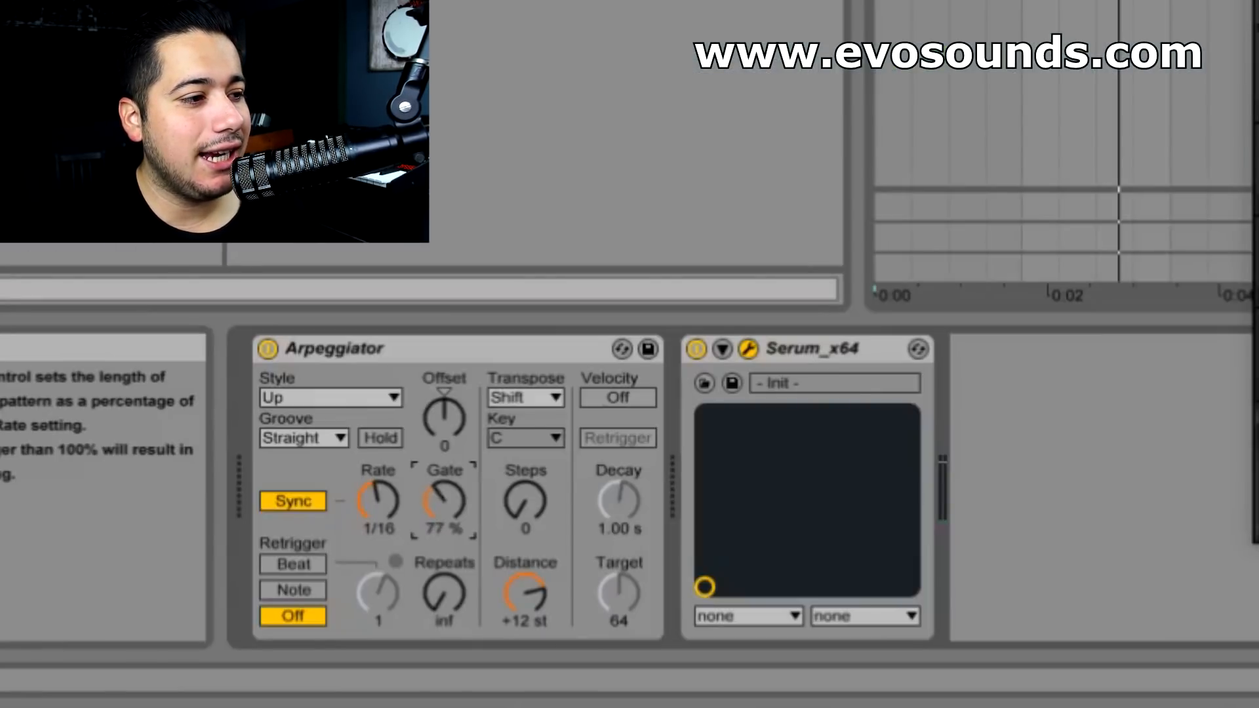
key("space")
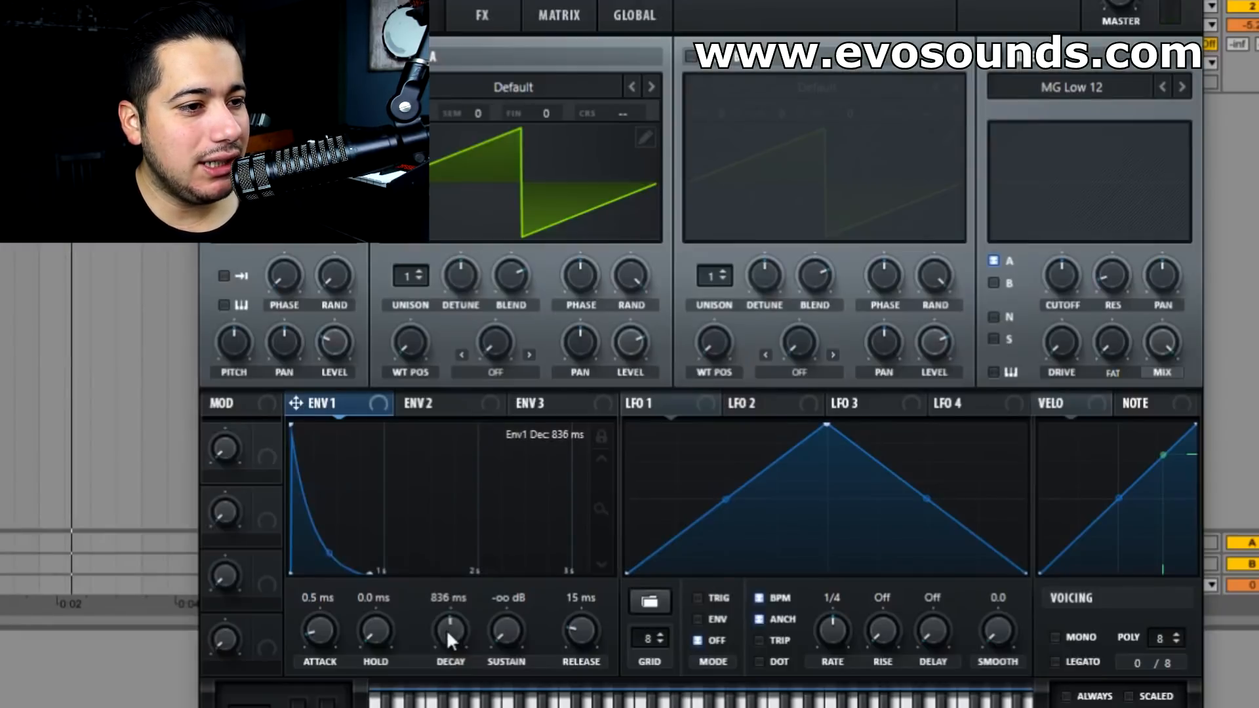
scroll(447, 630, "up", 2)
scroll(435, 633, "down", 3)
scroll(428, 632, "up", 4)
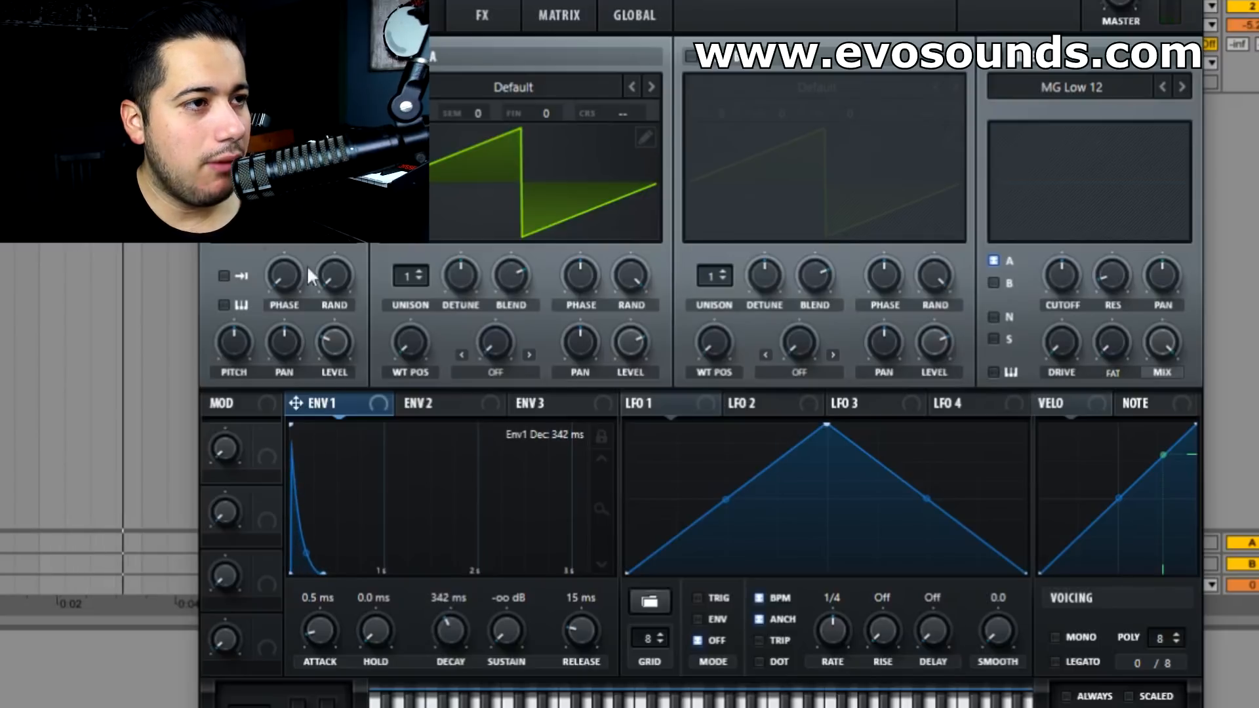
Step: Turn on the MG Low 12 filter with Env 1 modulating its cutoff, and raise the filter drive
left_click(1016, 62)
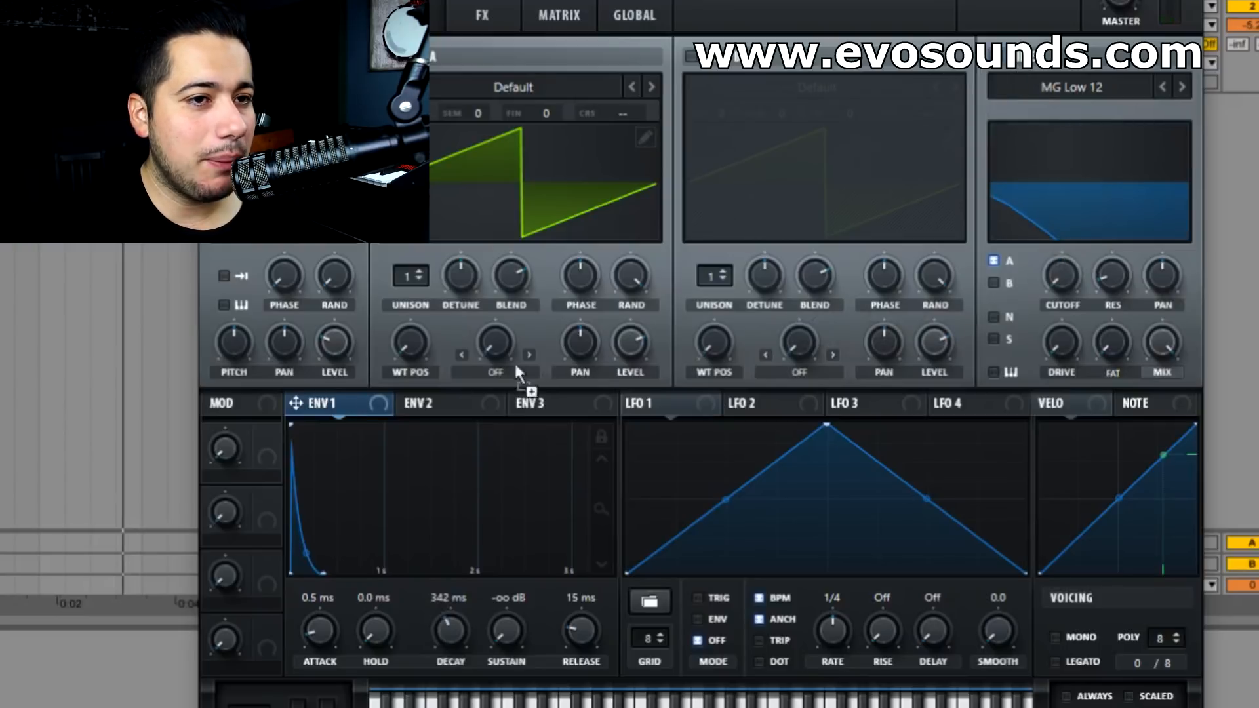
left_click_drag(1070, 287, 1061, 277)
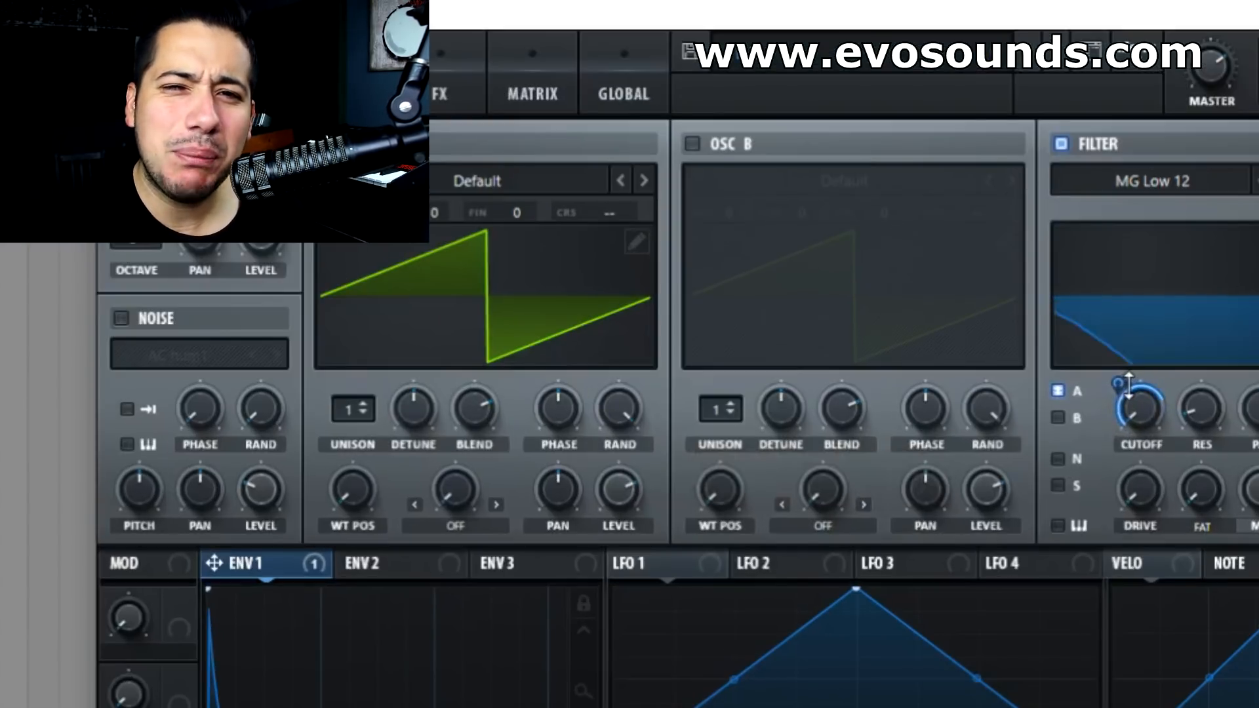
left_click_drag(1151, 496, 1189, 470)
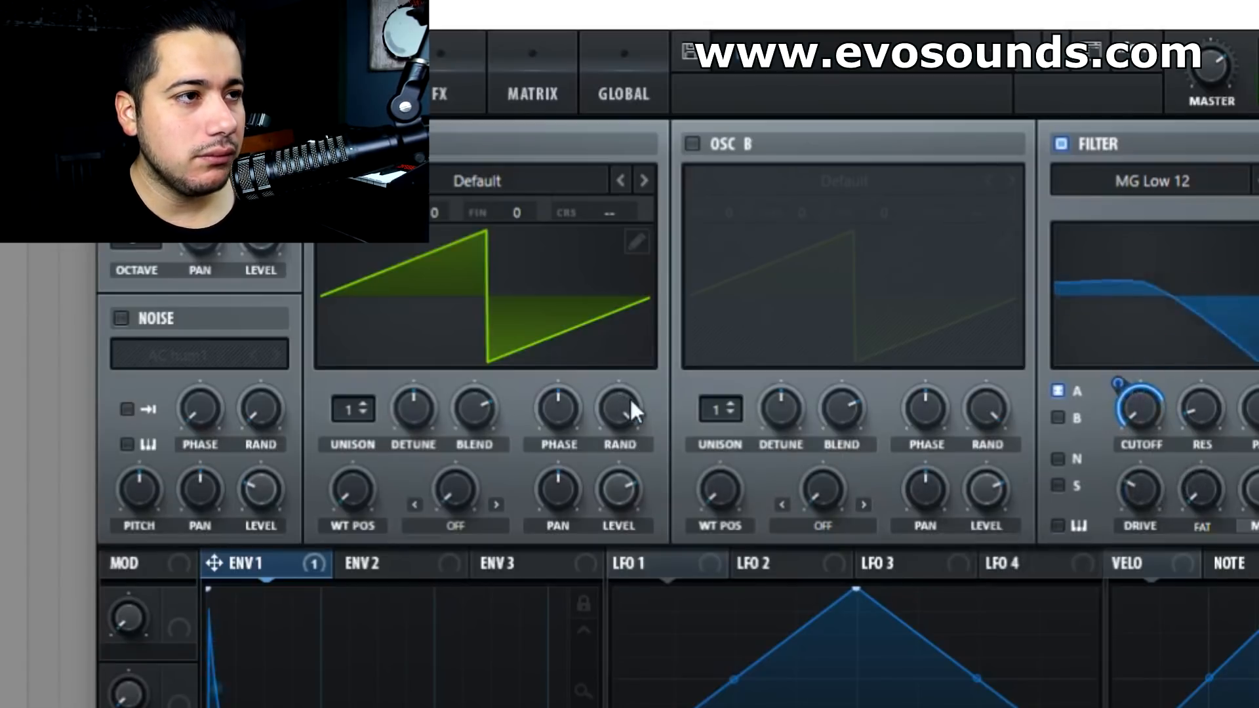
Step: Turn oscillator A's random phase down to zero and fine-tune the Env 1 modulation of the filter cutoff
left_click_drag(619, 409, 590, 590)
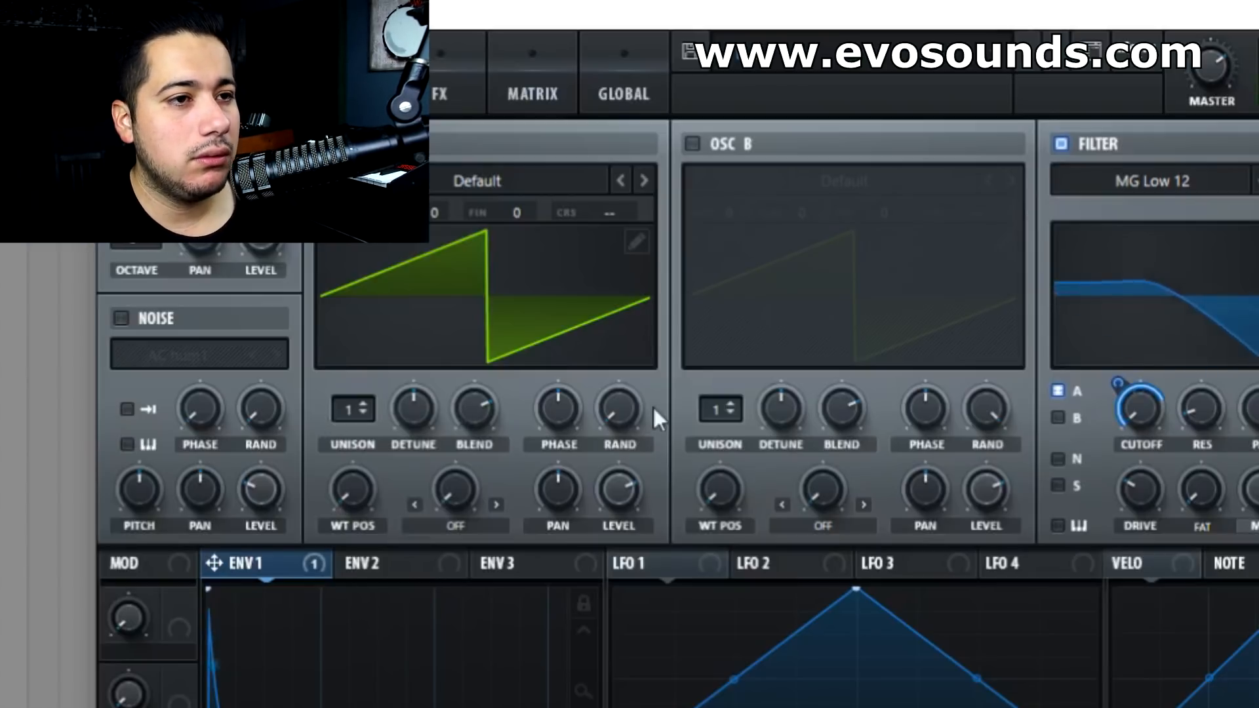
left_click_drag(619, 410, 412, 453)
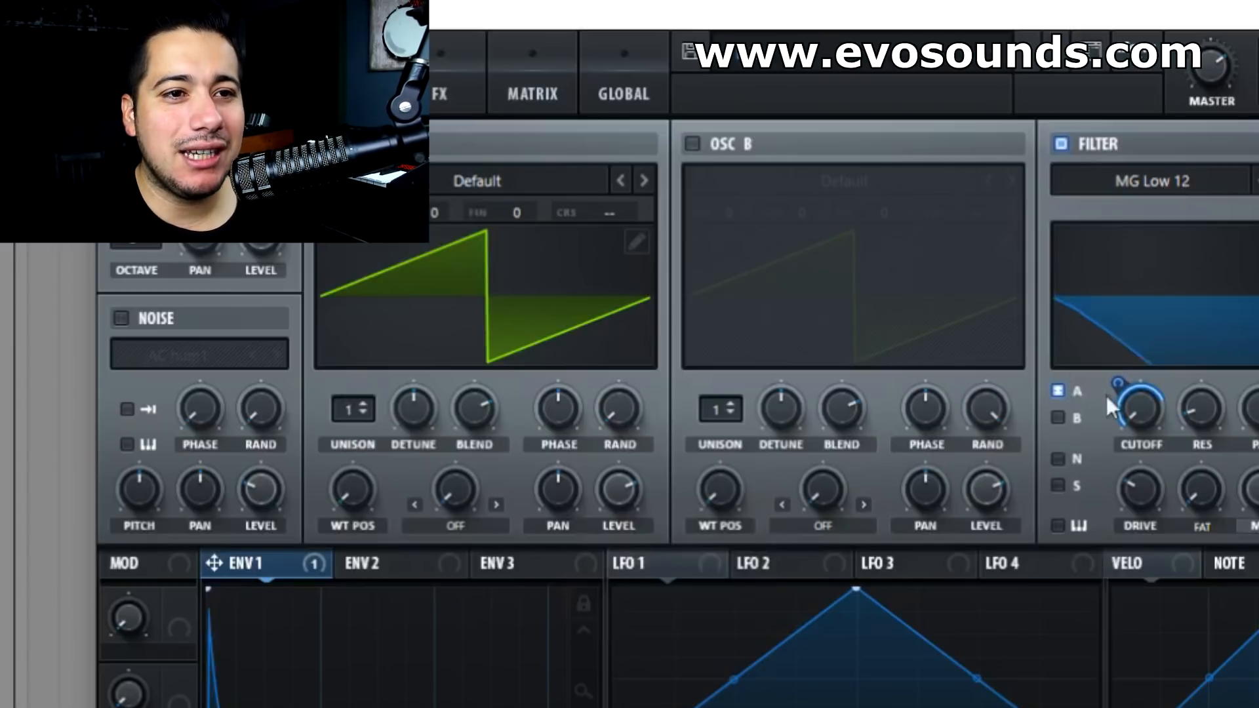
left_click_drag(1118, 393, 1128, 383)
left_click(440, 95)
left_click(131, 190)
left_click_drag(998, 150, 1009, 115)
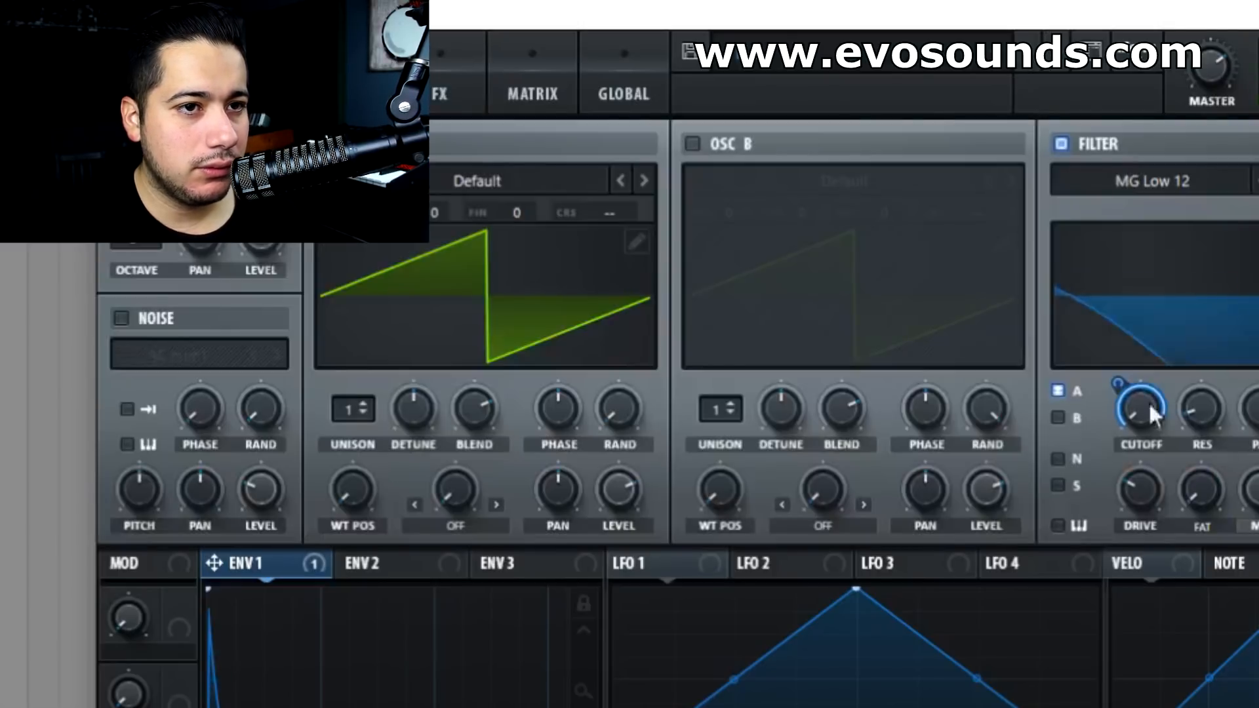
left_click_drag(1153, 414, 1108, 420)
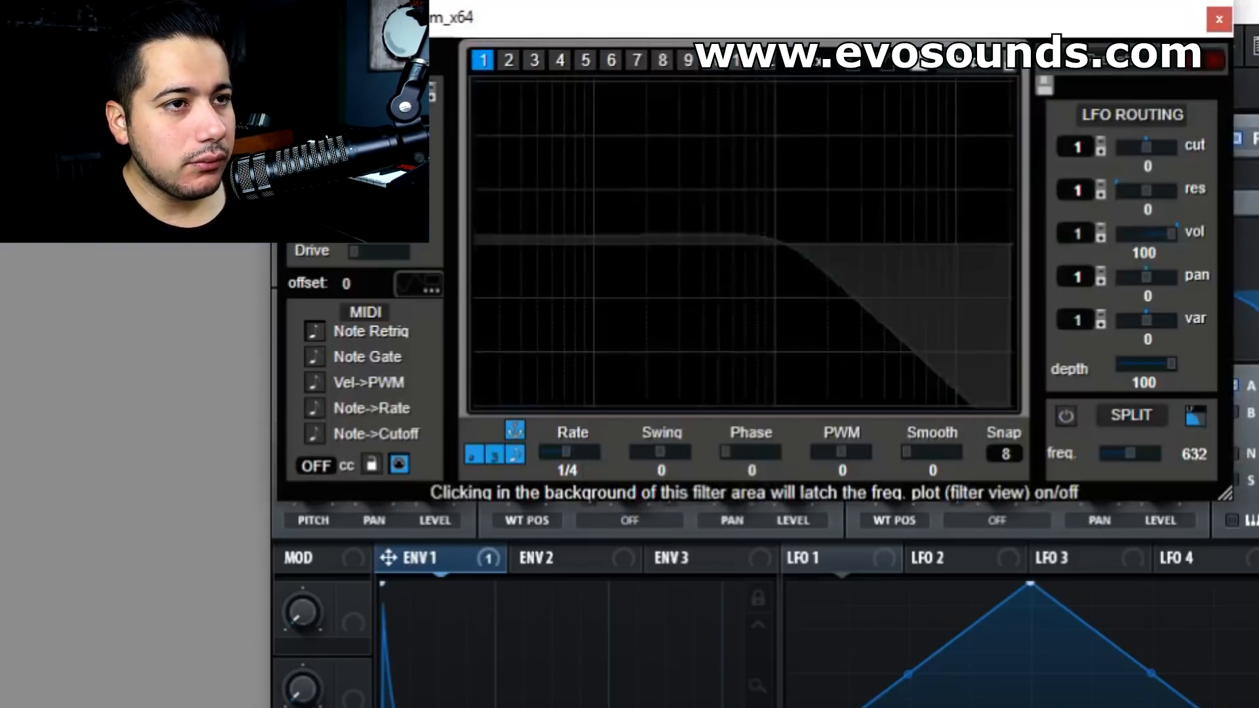
Step: Lower the start of the Serum track's LFO Tool volume curve to zero and raise its middle point to full level
left_click_drag(475, 300, 458, 547)
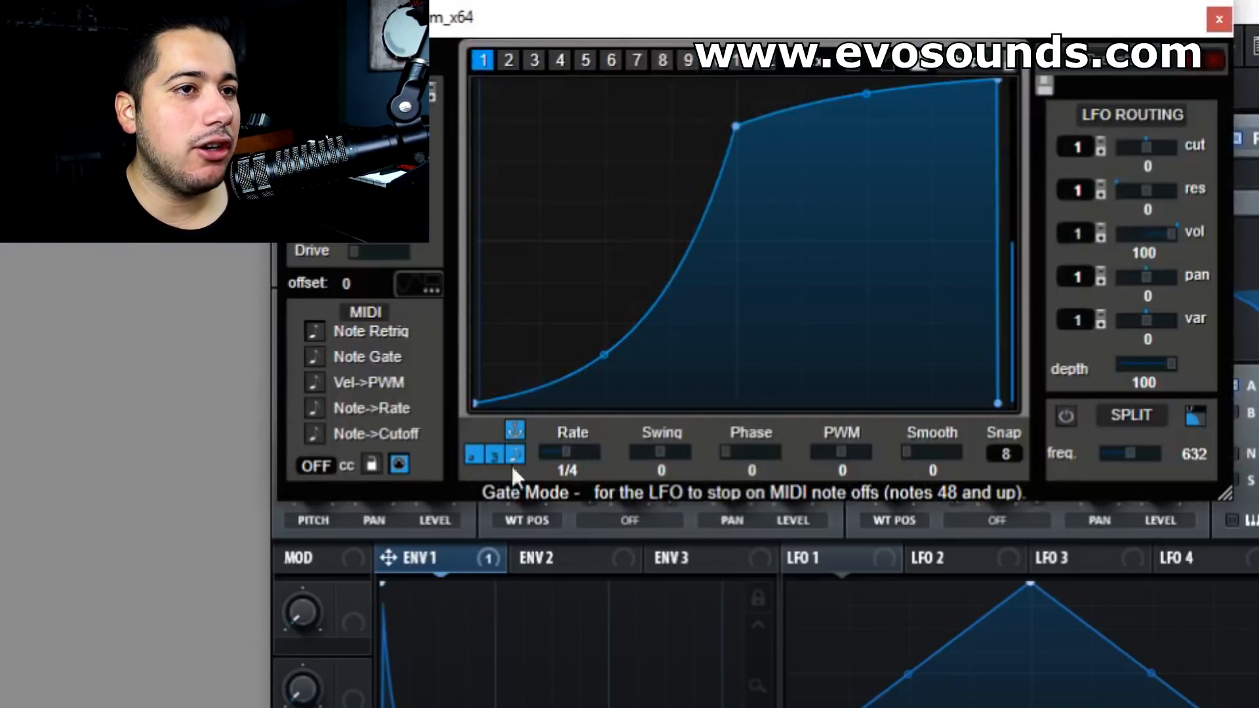
left_click_drag(731, 127, 730, 74)
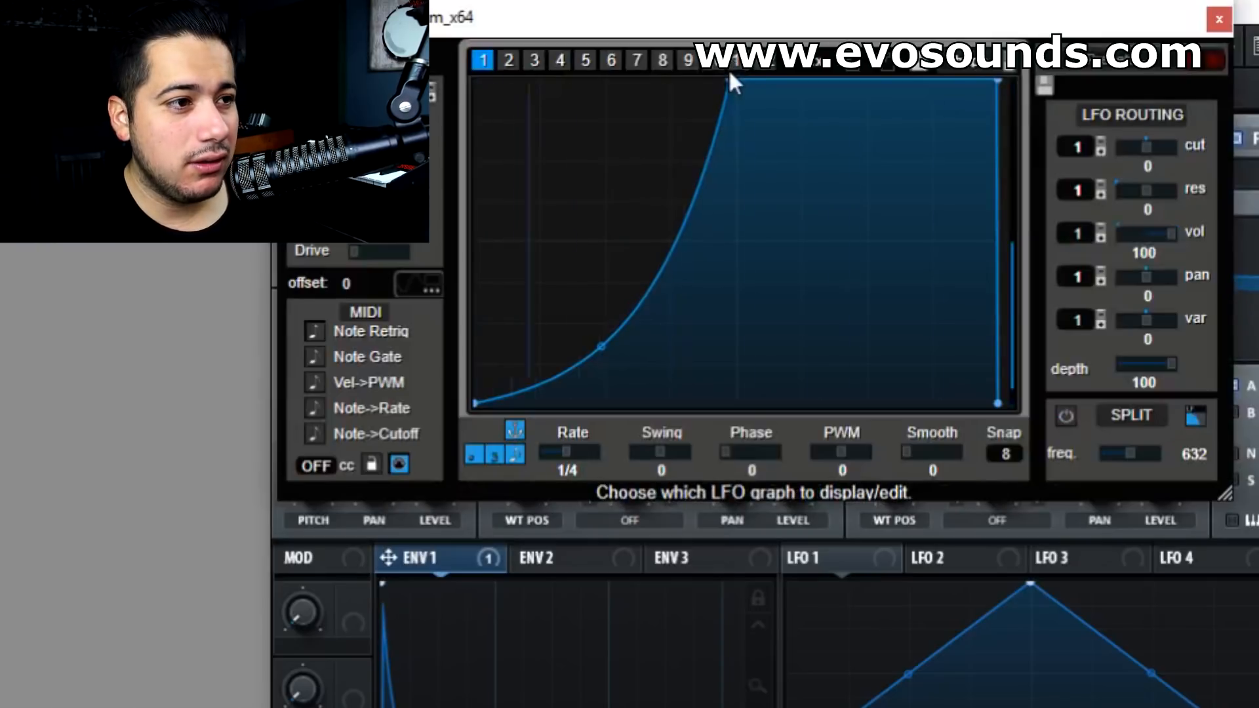
left_click_drag(728, 82, 668, 66)
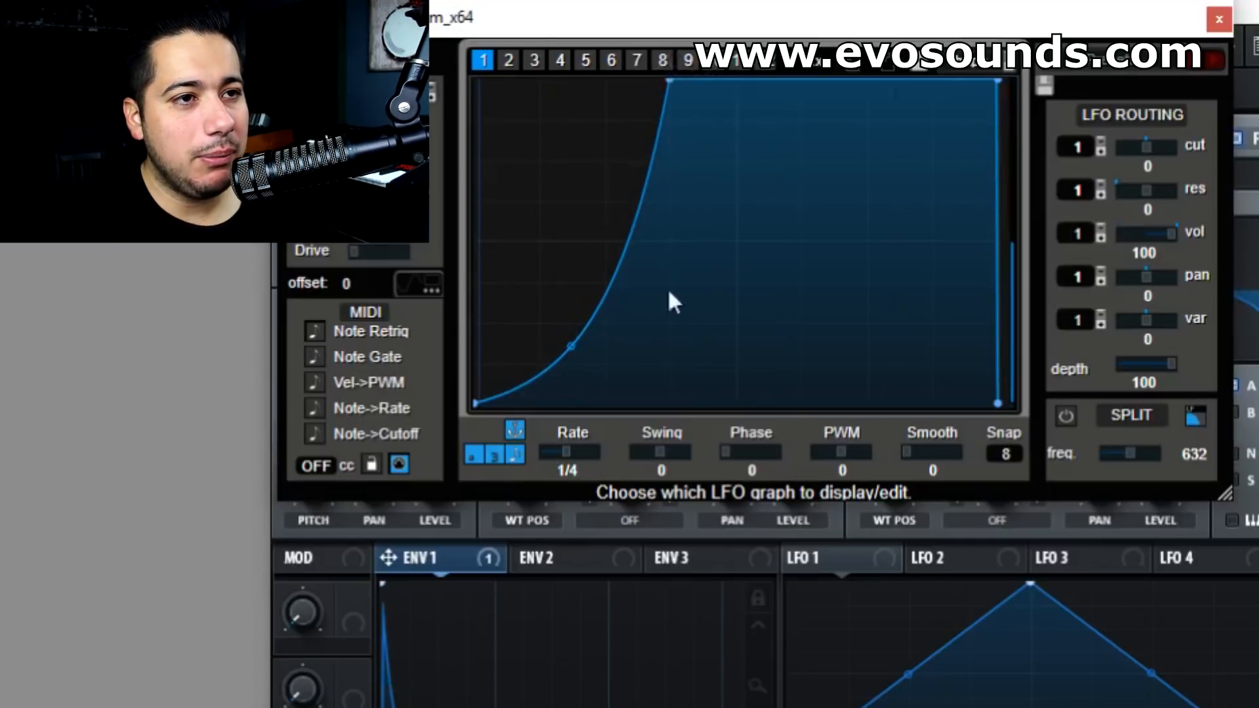
Step: Reshape the Serum track's volume curve to stay at zero briefly and then bow quickly up to full level
left_click_drag(669, 84, 876, 435)
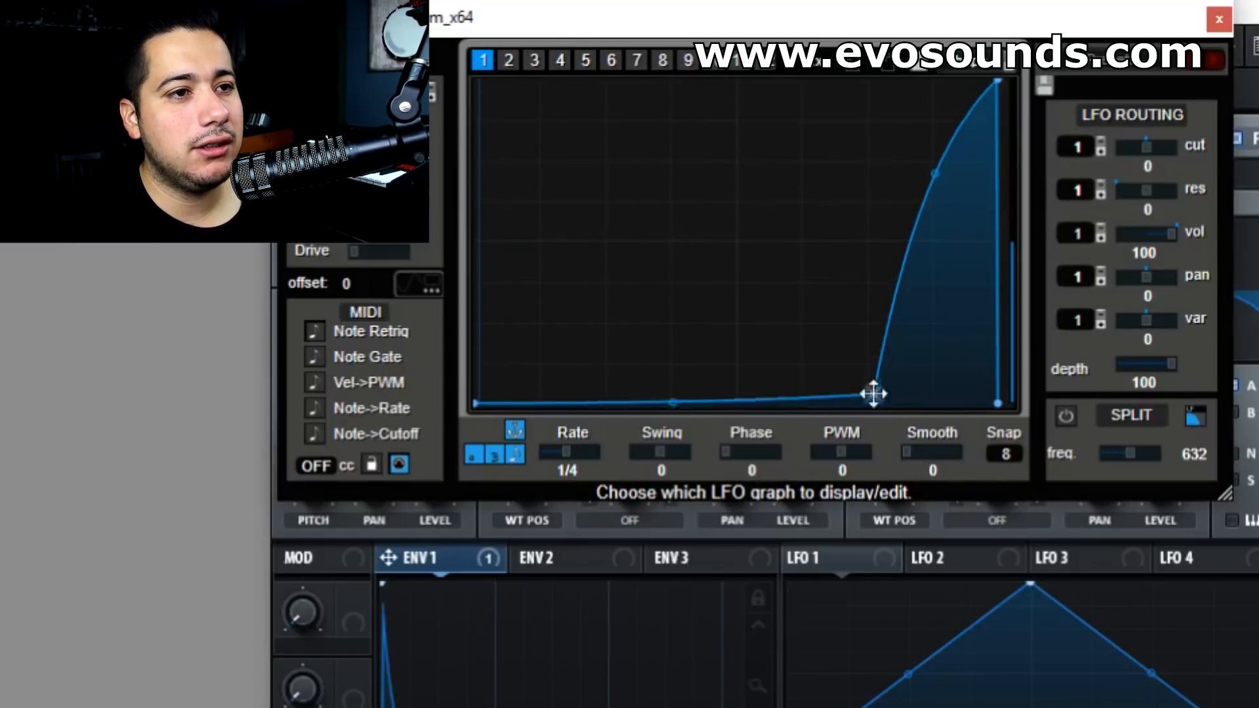
left_click_drag(875, 393, 505, 403)
left_click_drag(751, 180, 751, 87)
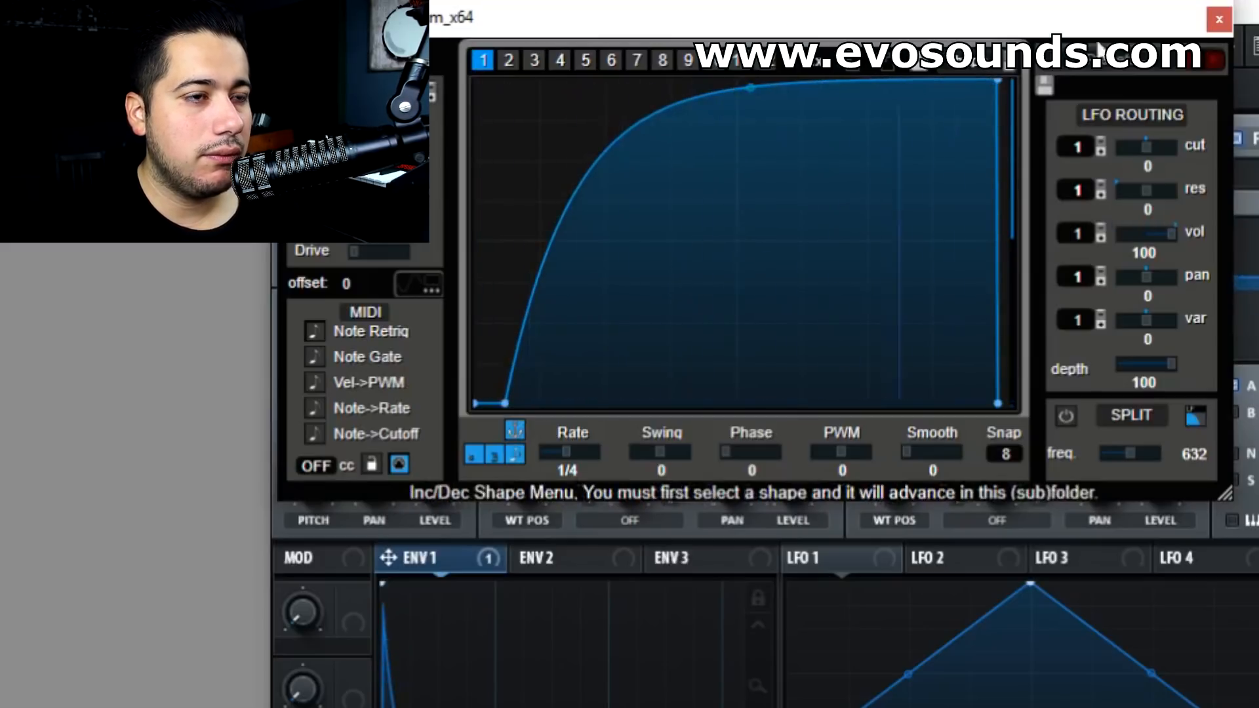
left_click_drag(505, 404, 565, 420)
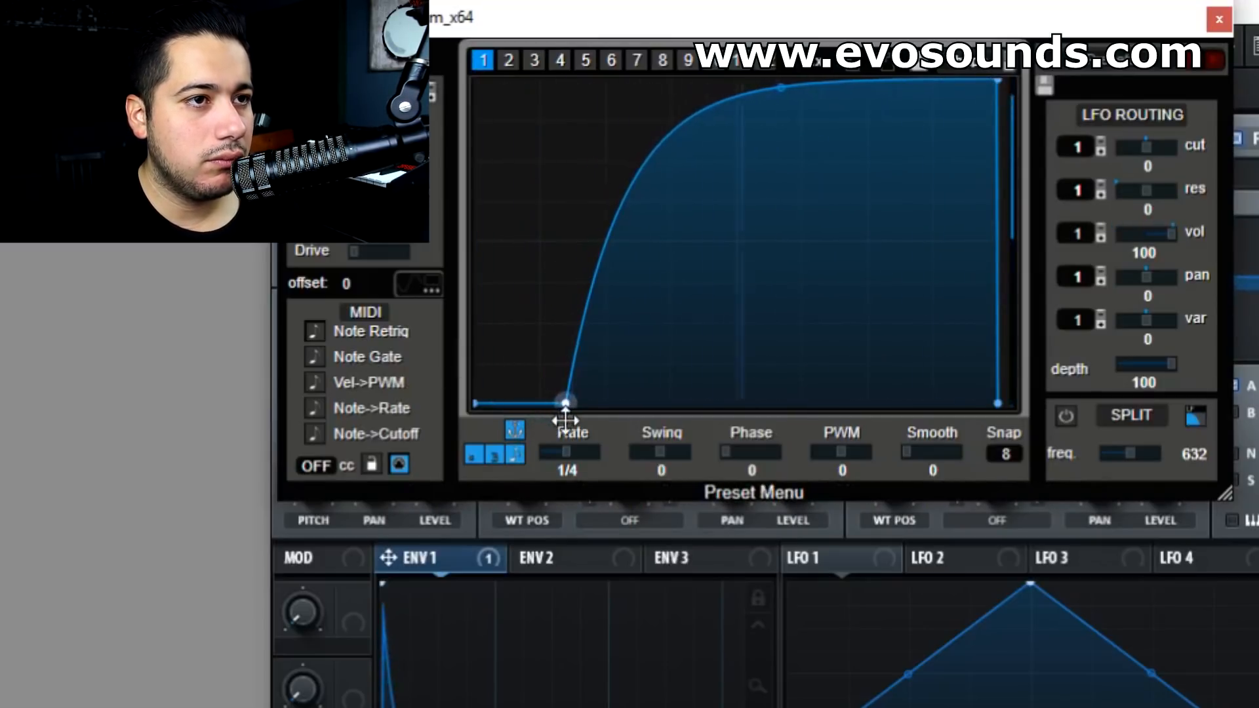
left_click(1219, 19)
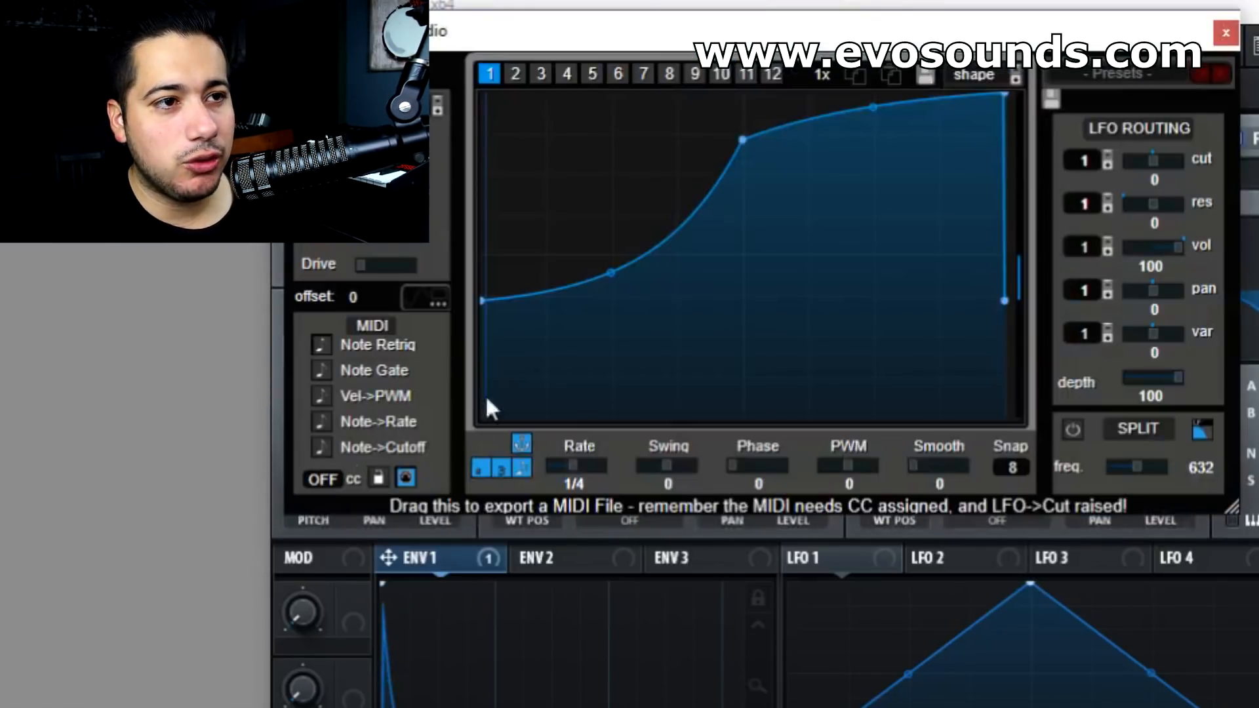
Step: Shape the audio track's LFO Tool volume curve to start at full level and fall to zero just past the waveform's tail
left_click_drag(493, 300, 564, 95)
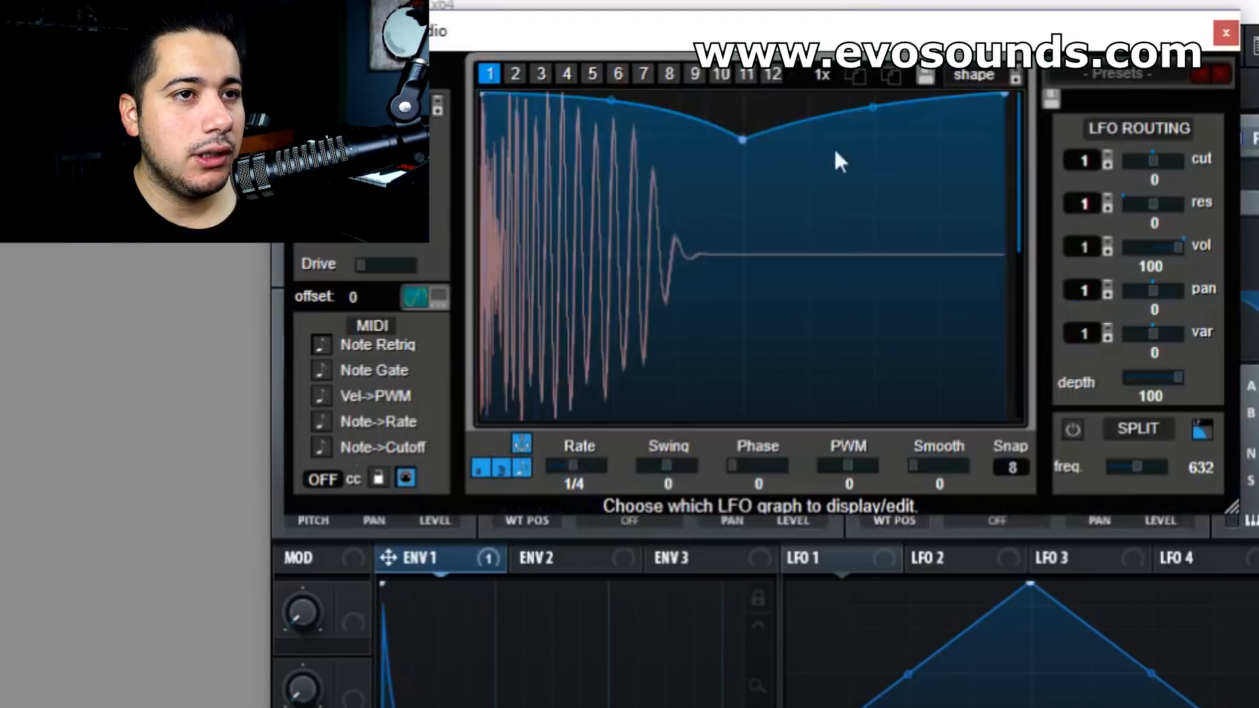
left_click_drag(751, 142, 670, 417)
left_click_drag(838, 197, 837, 417)
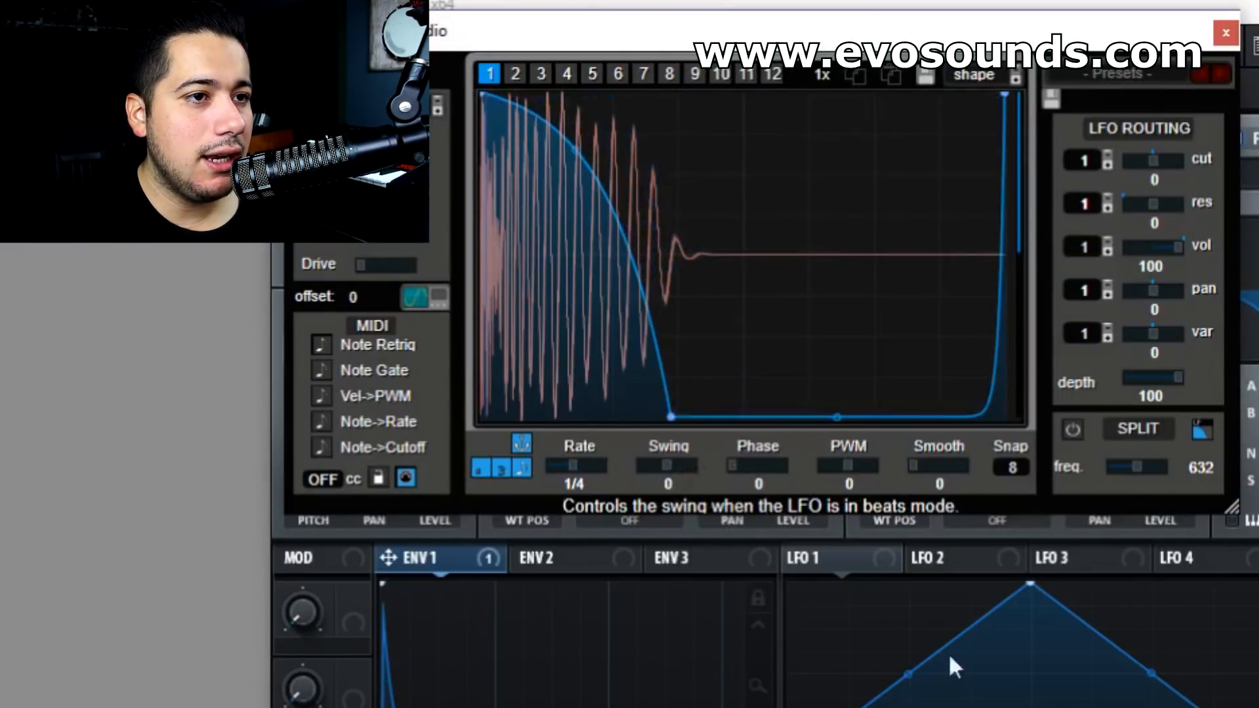
left_click_drag(670, 423, 708, 475)
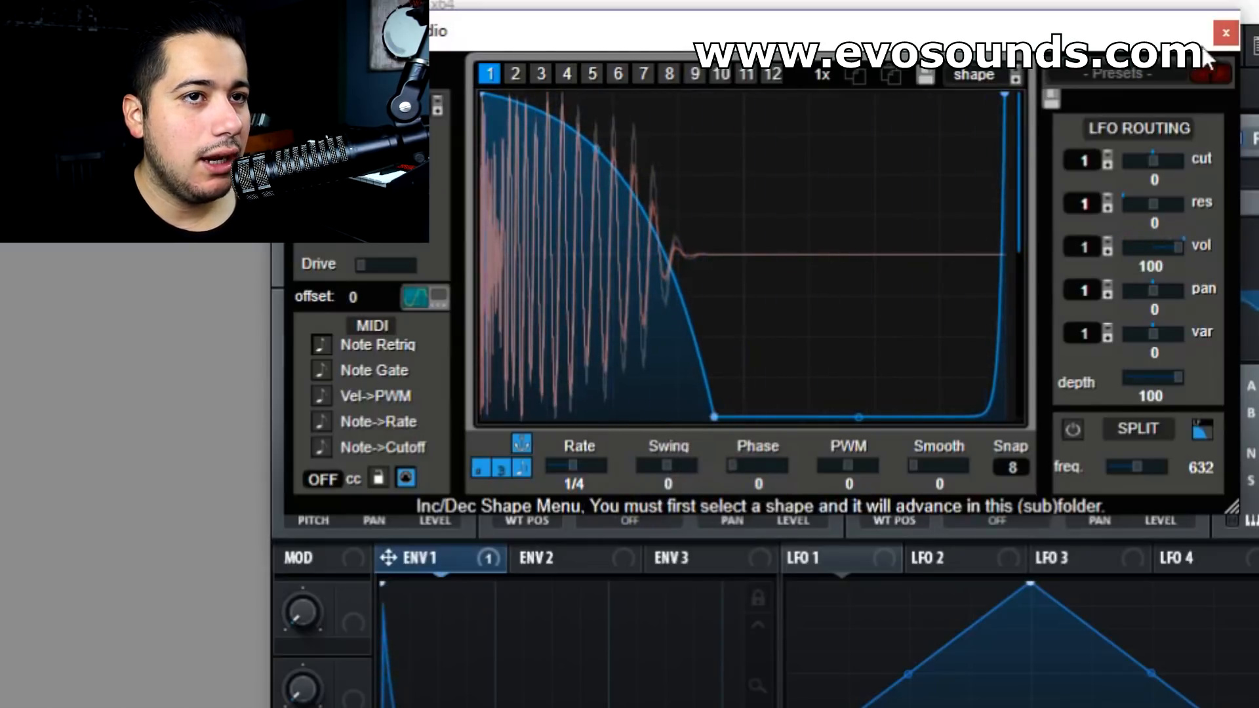
left_click(1226, 33)
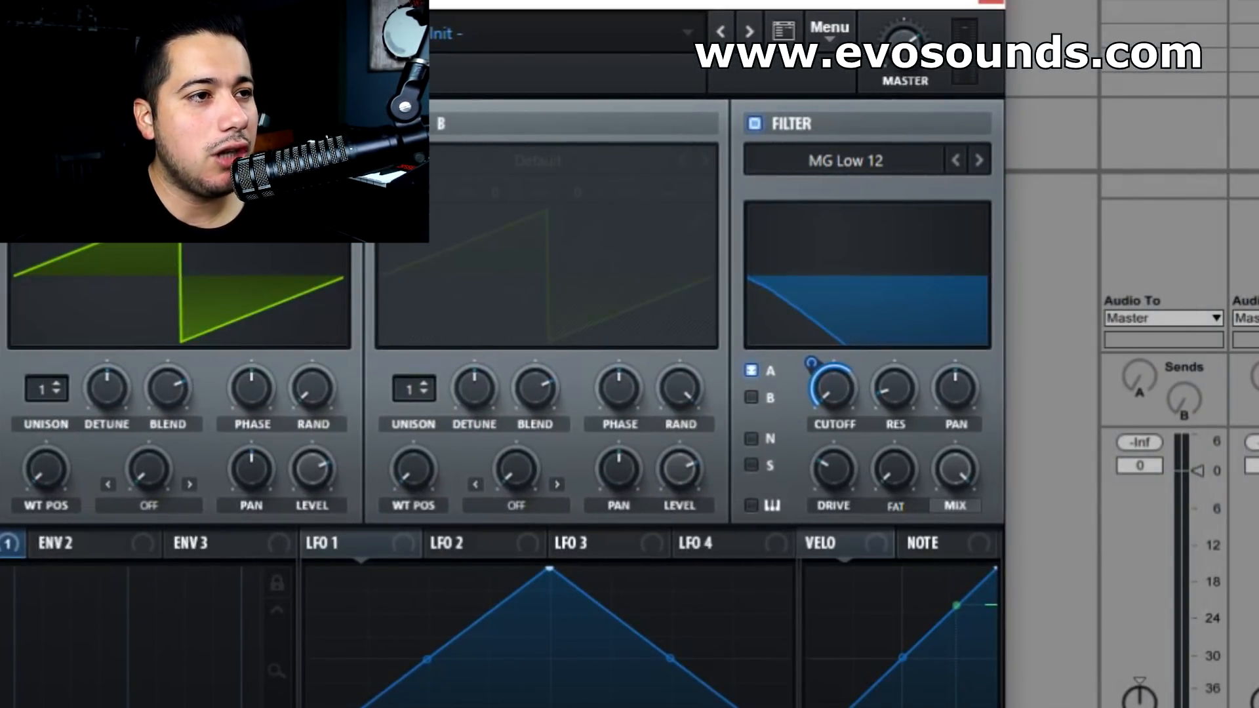
Step: Load the analog Basic Shapes wavetable at its square shape on oscillator A, and set the Env 1 to filter cutoff amount to 56
left_click(171, 160)
mouse_move(171, 190)
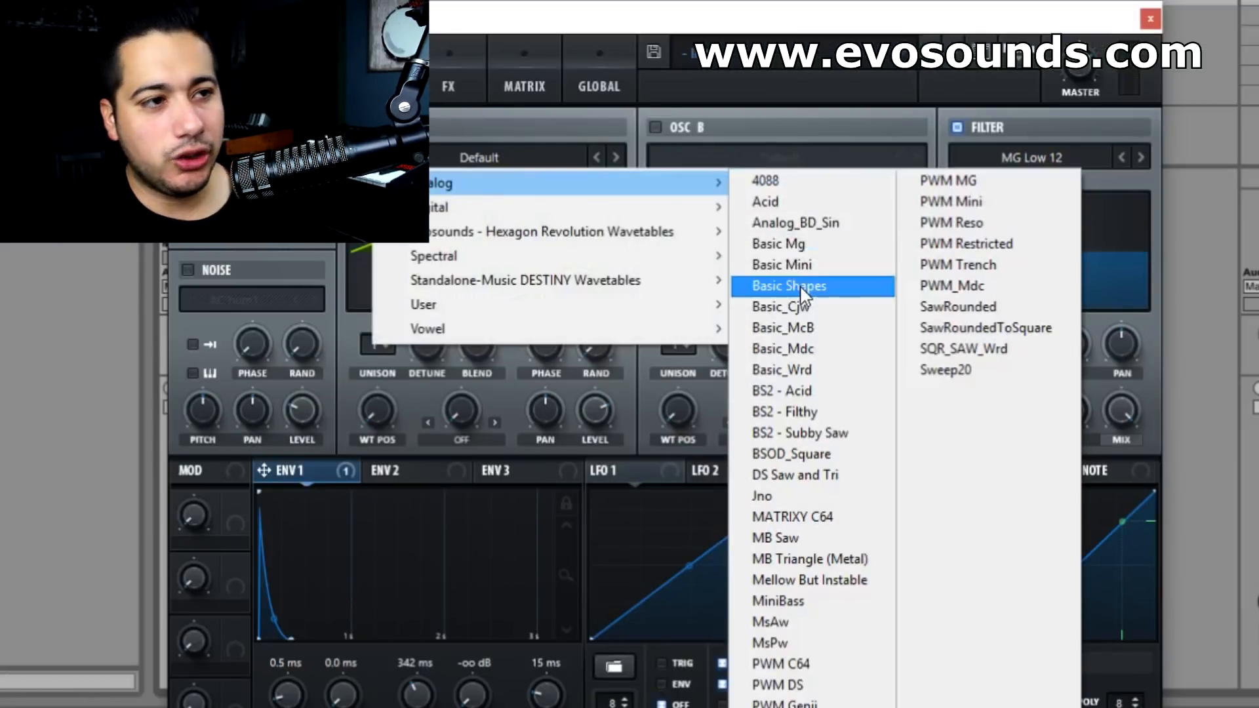
left_click(801, 289)
left_click_drag(368, 411, 415, 342)
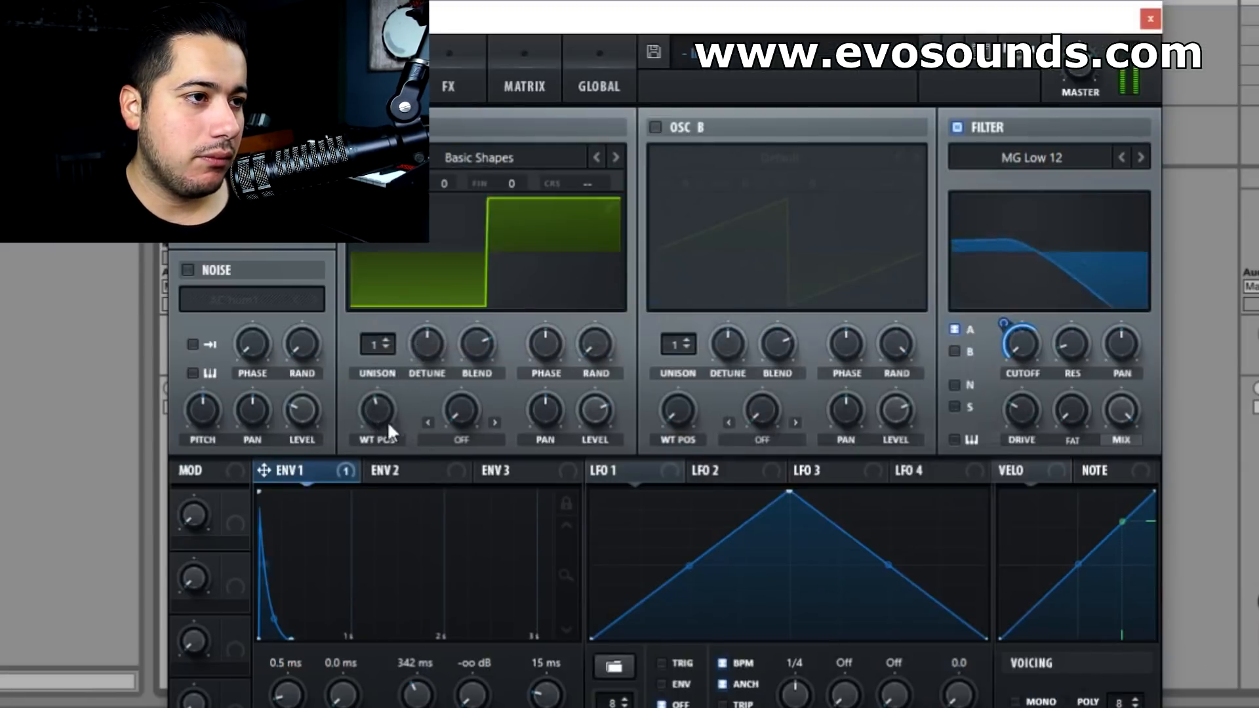
left_click_drag(1005, 322, 1001, 326)
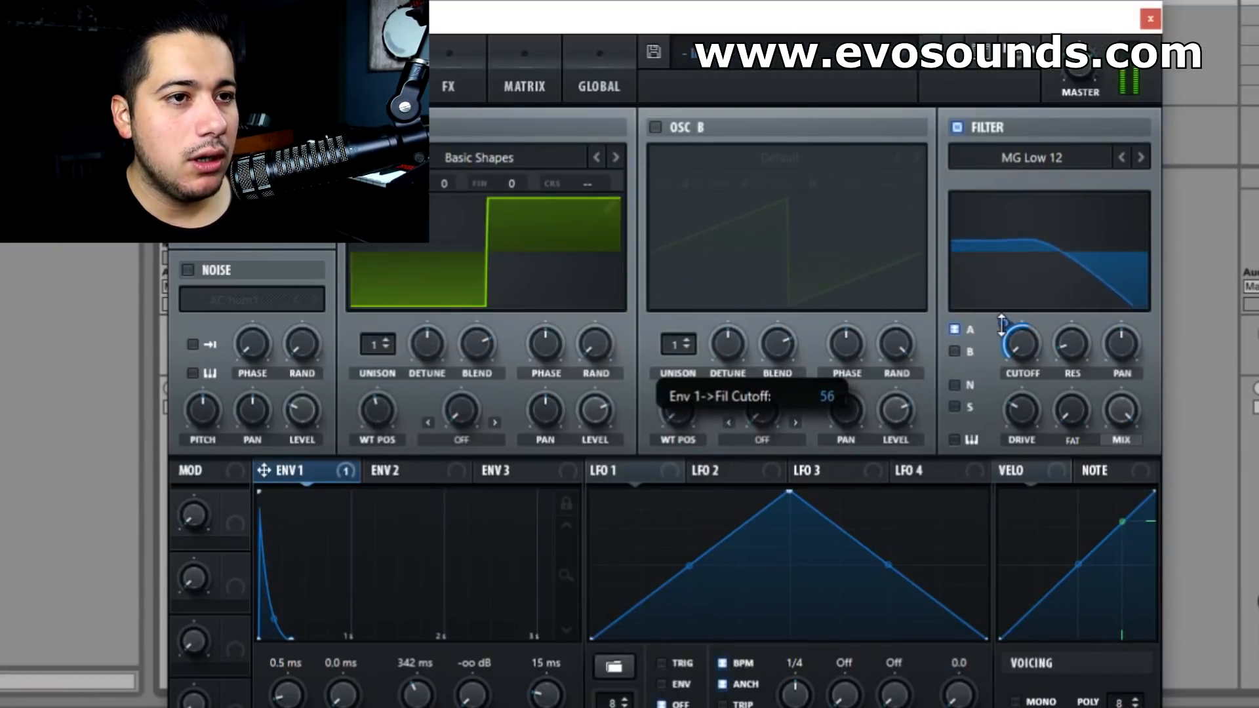
Step: Load the spectral Monster 8 [SL] wavetable on oscillator A and lower its wavetable position
left_click(481, 155)
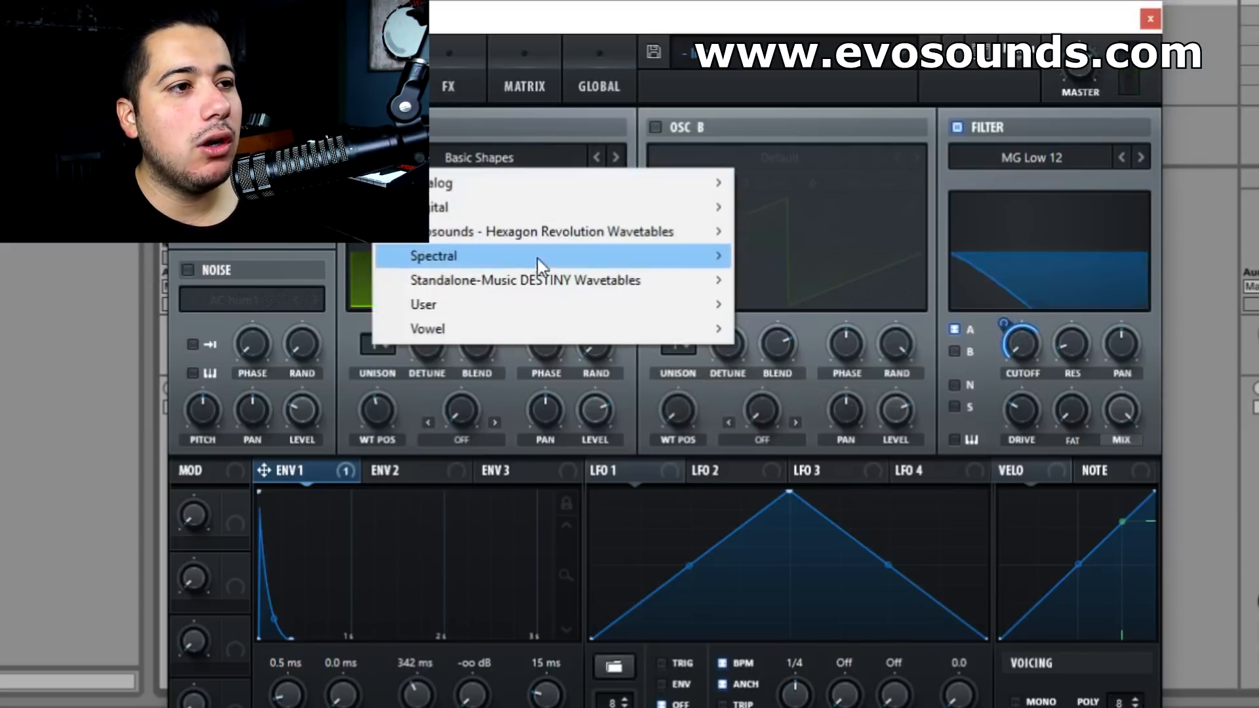
mouse_move(538, 264)
left_click(807, 549)
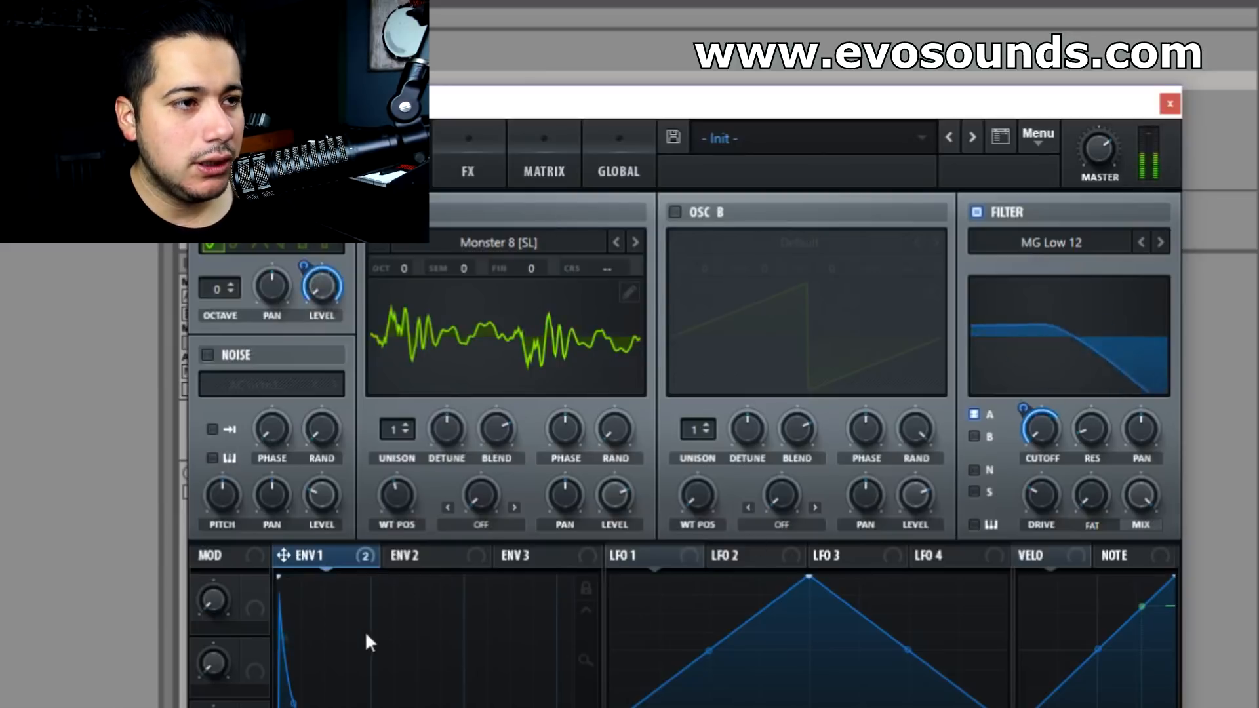
left_click_drag(420, 481, 390, 537)
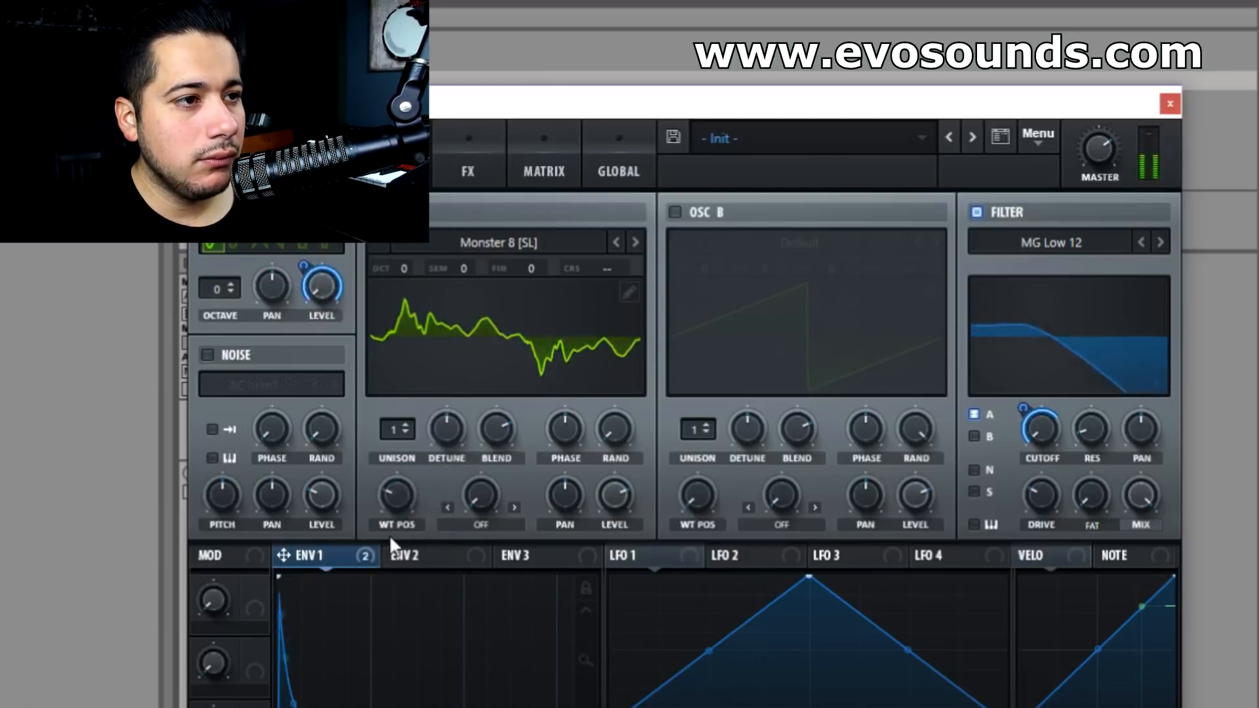
Step: Switch oscillator A back to the analog Basic Shapes wavetable
left_click(500, 242)
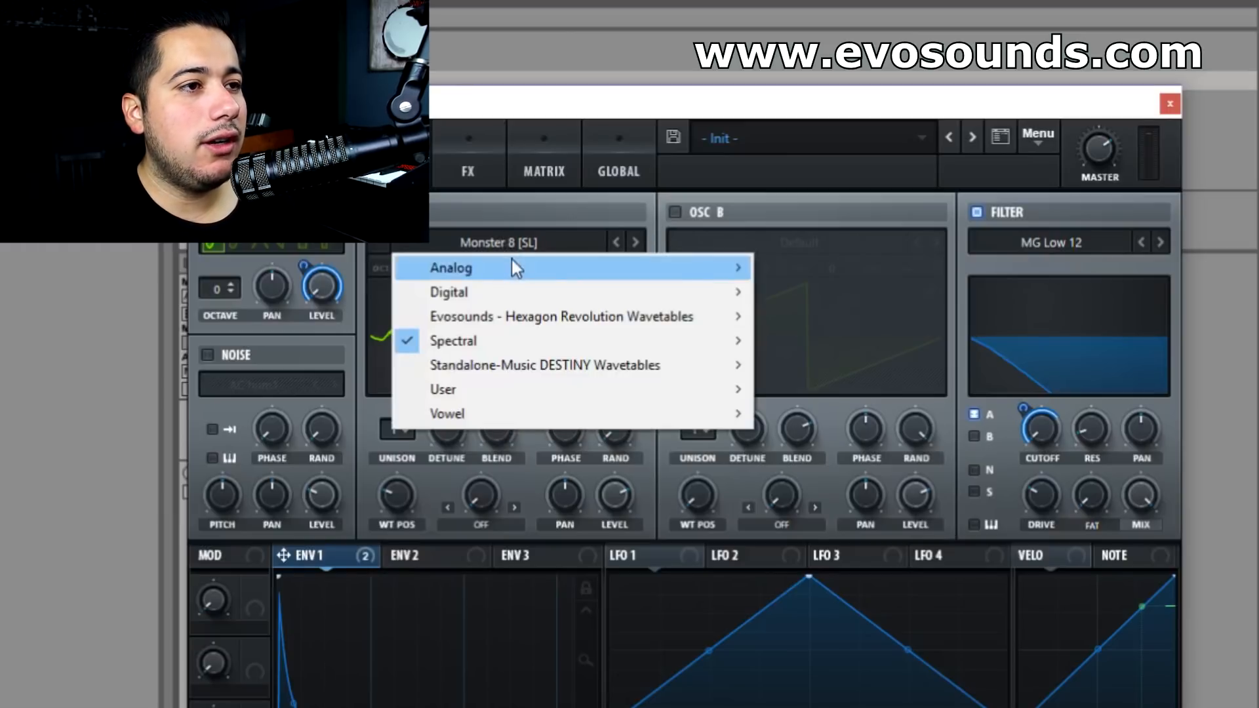
mouse_move(511, 268)
left_click(786, 374)
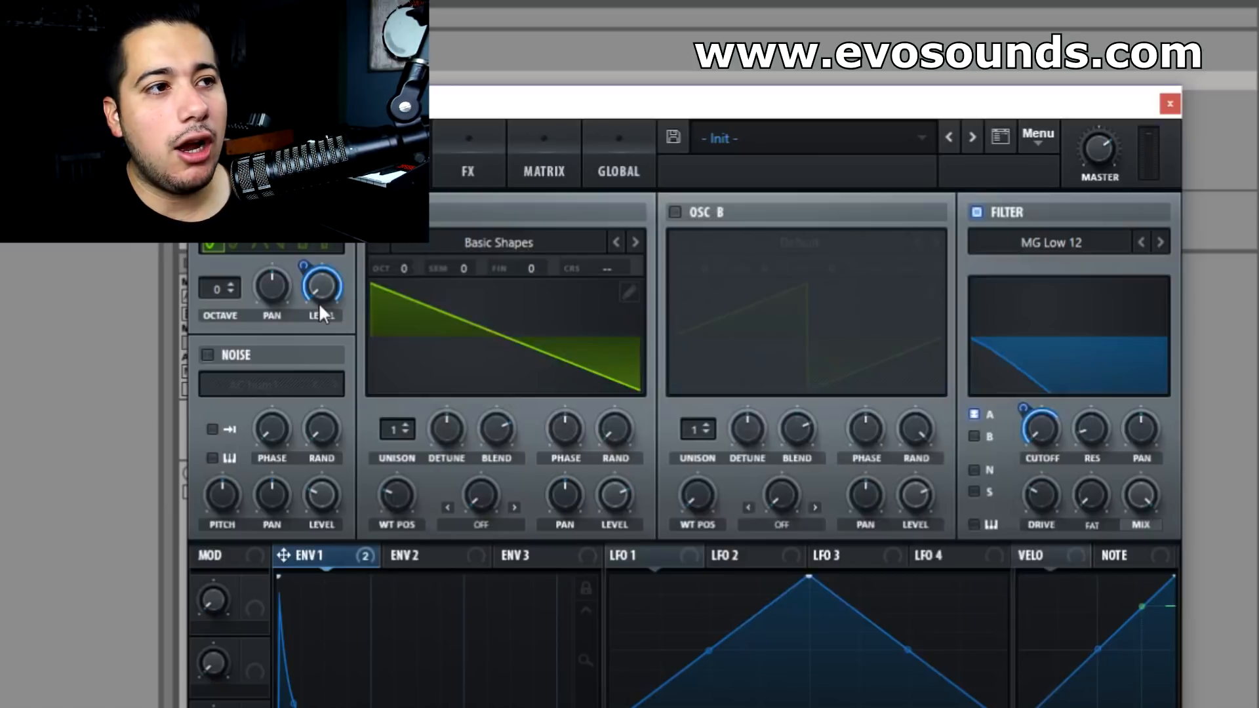
Step: Lower the first Serum track's mixer volume to -0.4
mouse_move(318, 301)
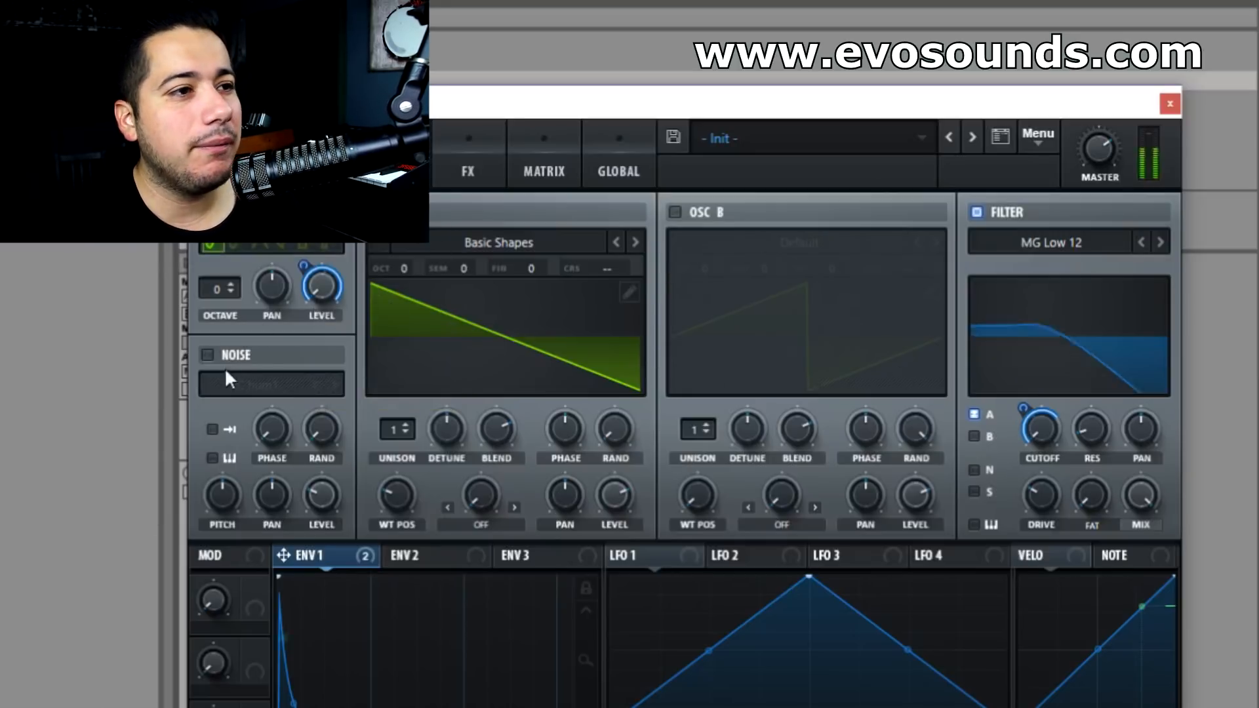
left_click(1170, 104)
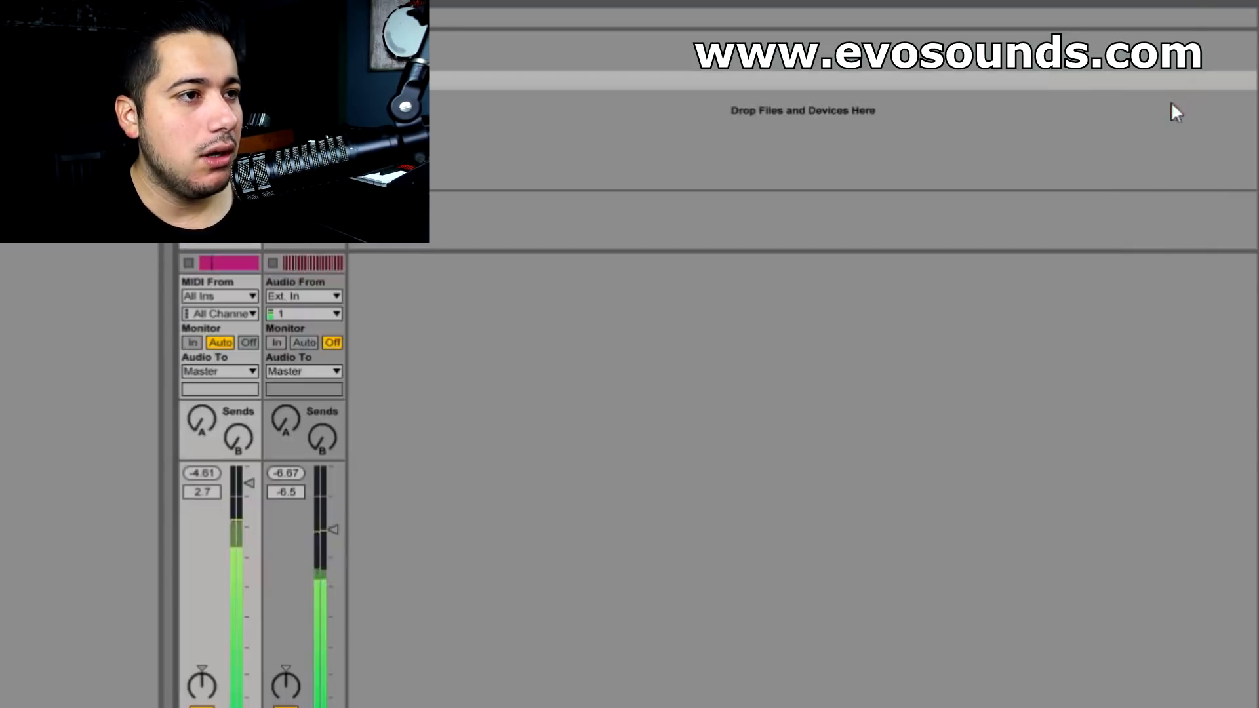
left_click_drag(243, 497, 244, 499)
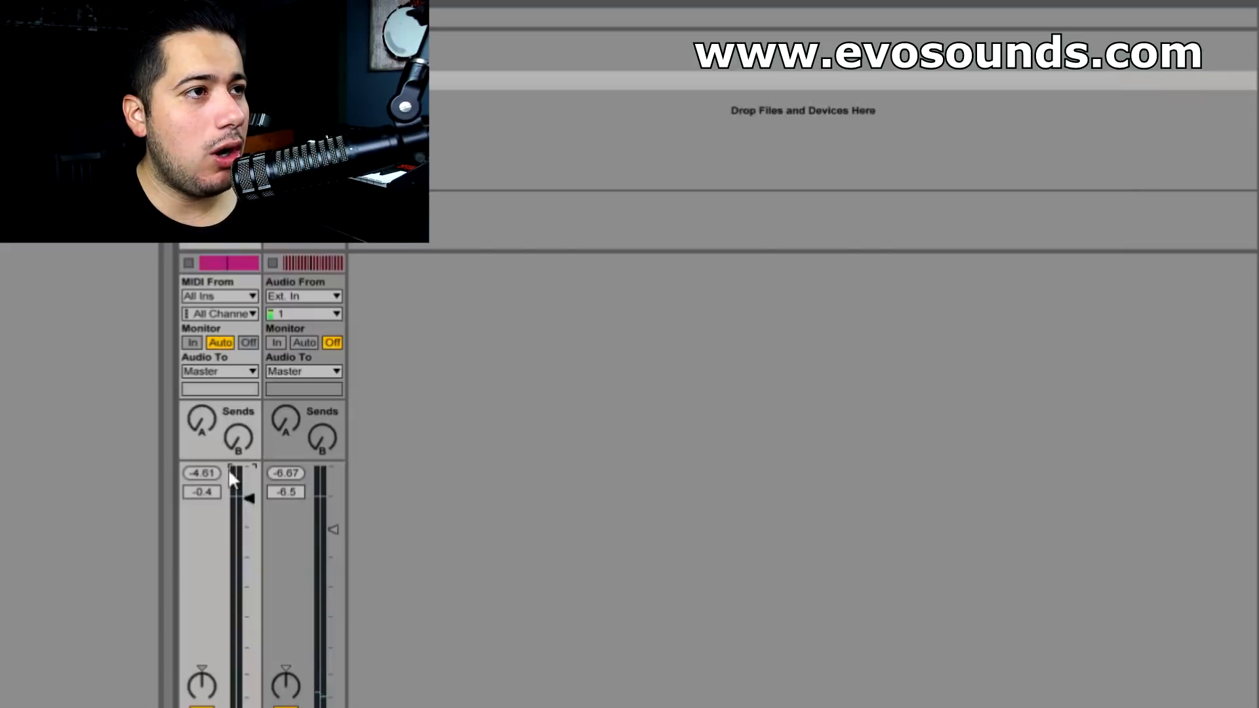
Step: Enable oscillator B with 2 unison voices, 0.00 detune and octave +1, and route it through the filter
left_click(211, 661)
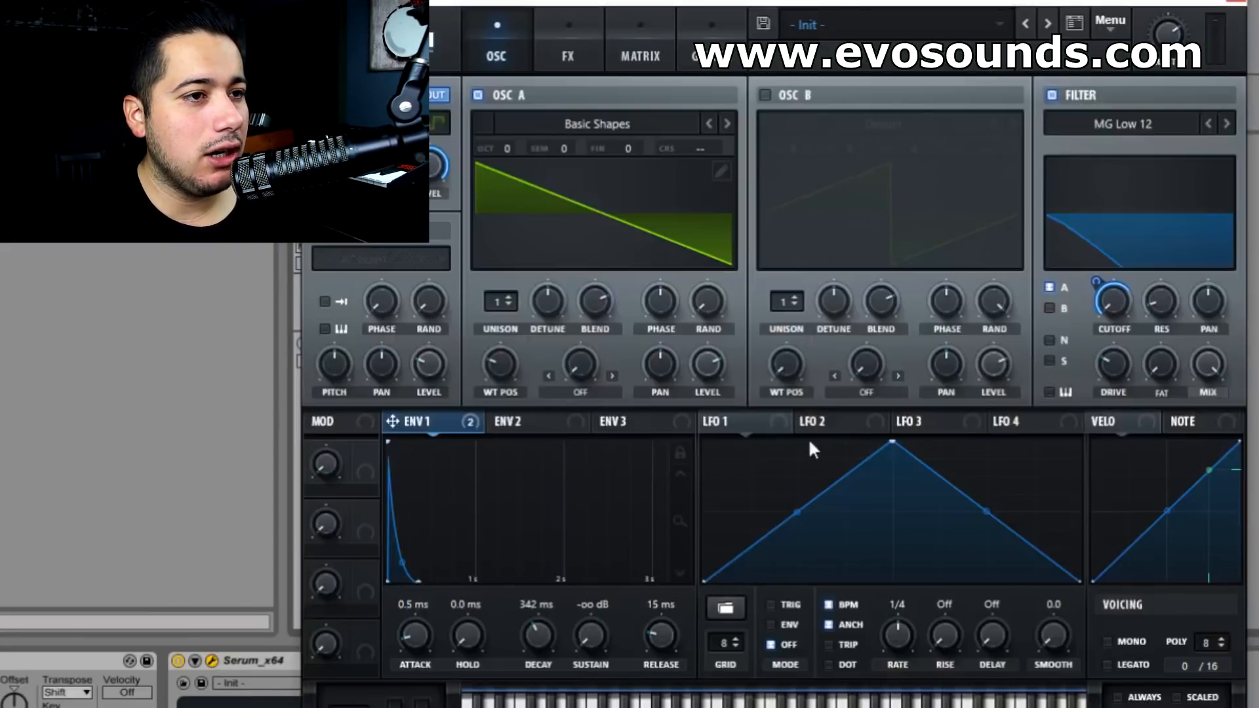
left_click(816, 103)
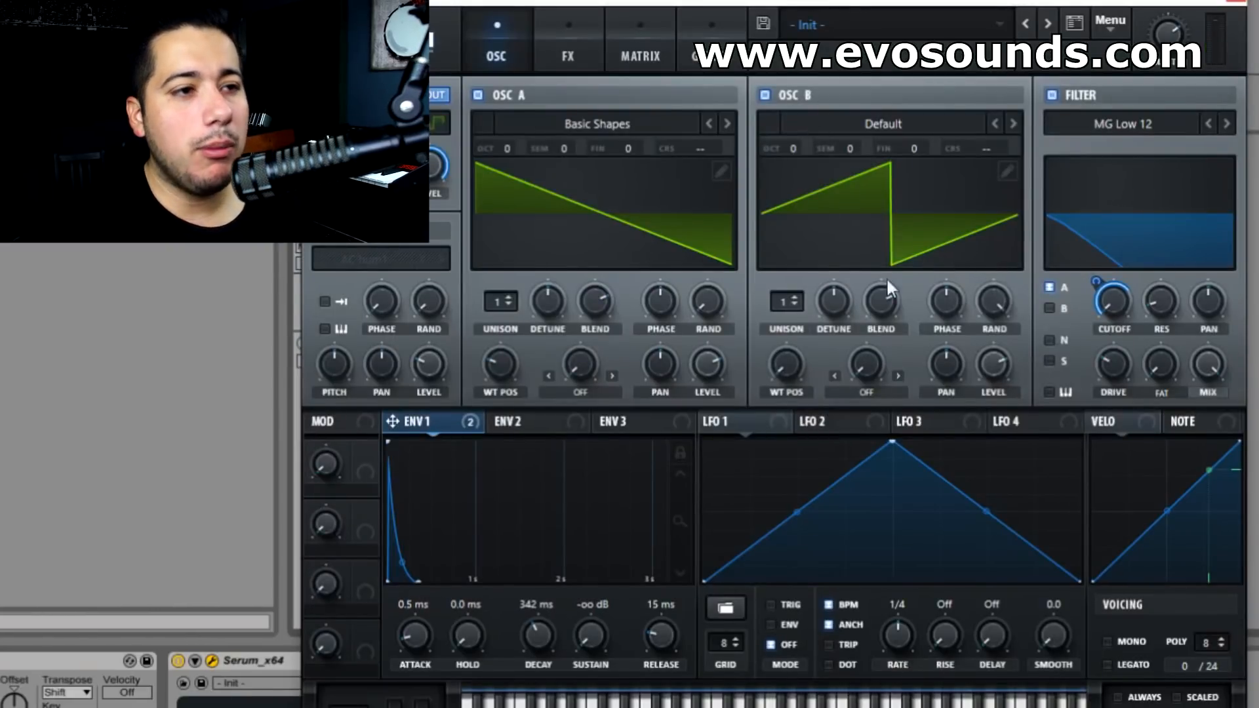
left_click(794, 303)
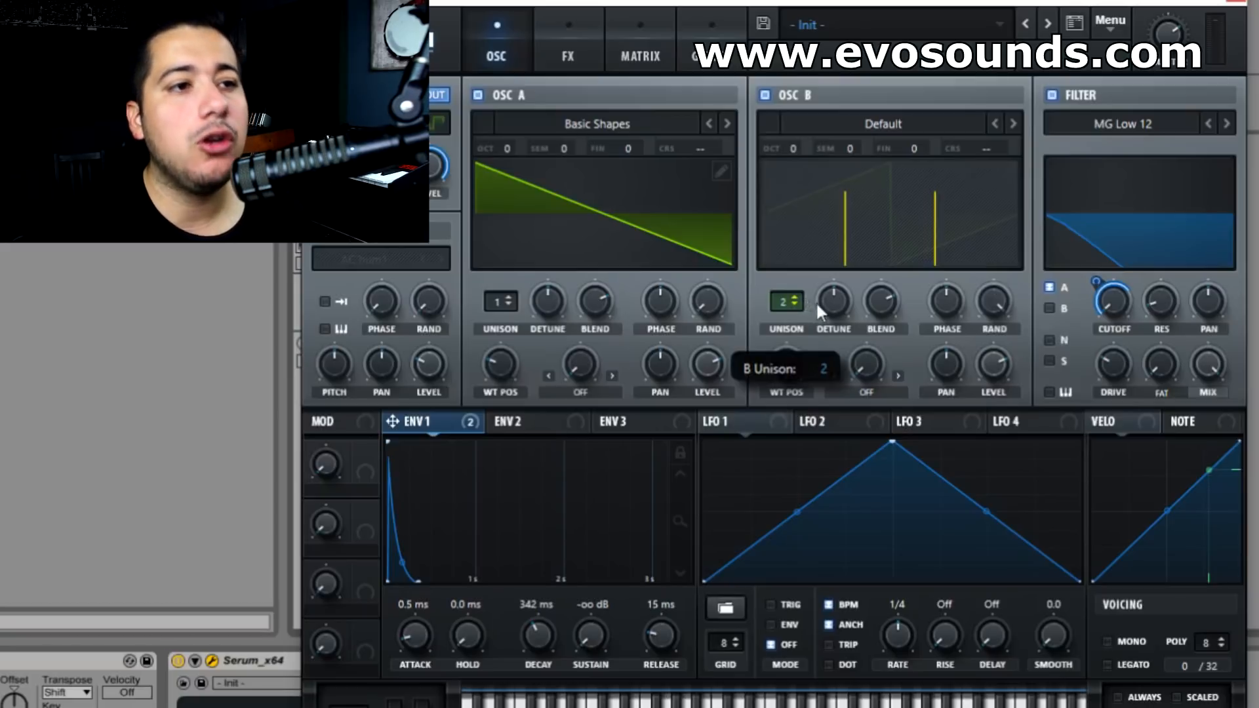
left_click(784, 302)
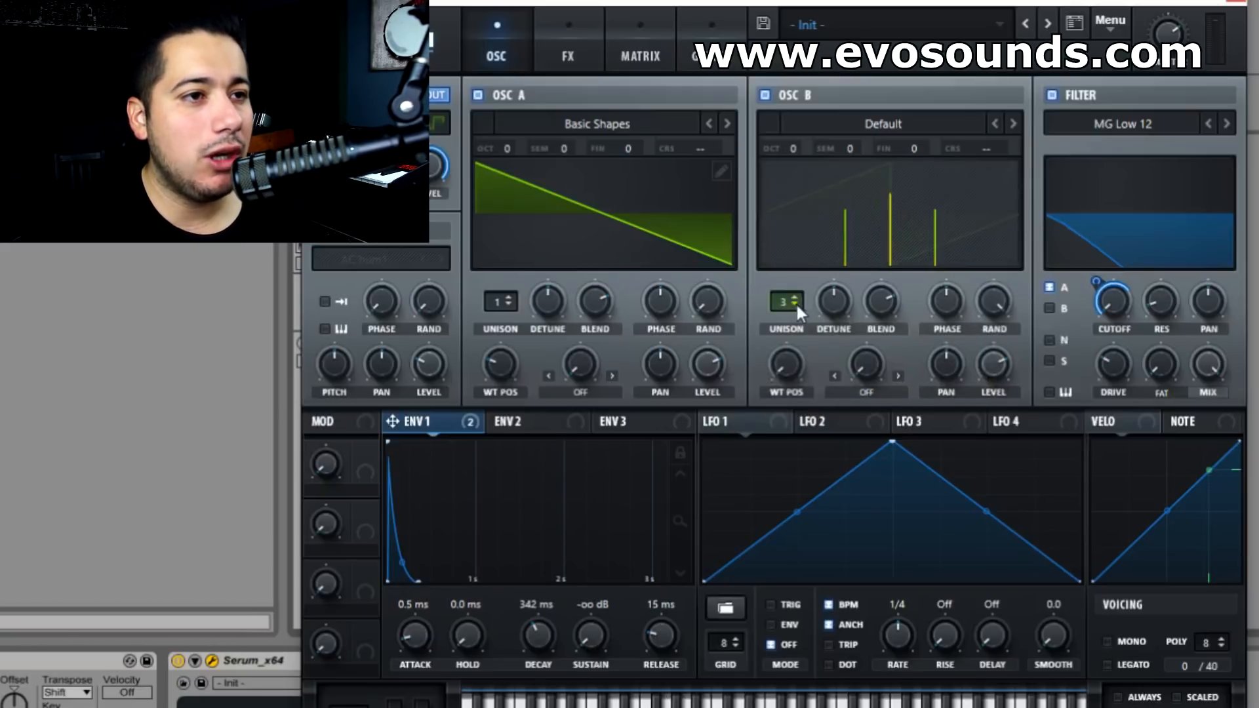
mouse_move(839, 325)
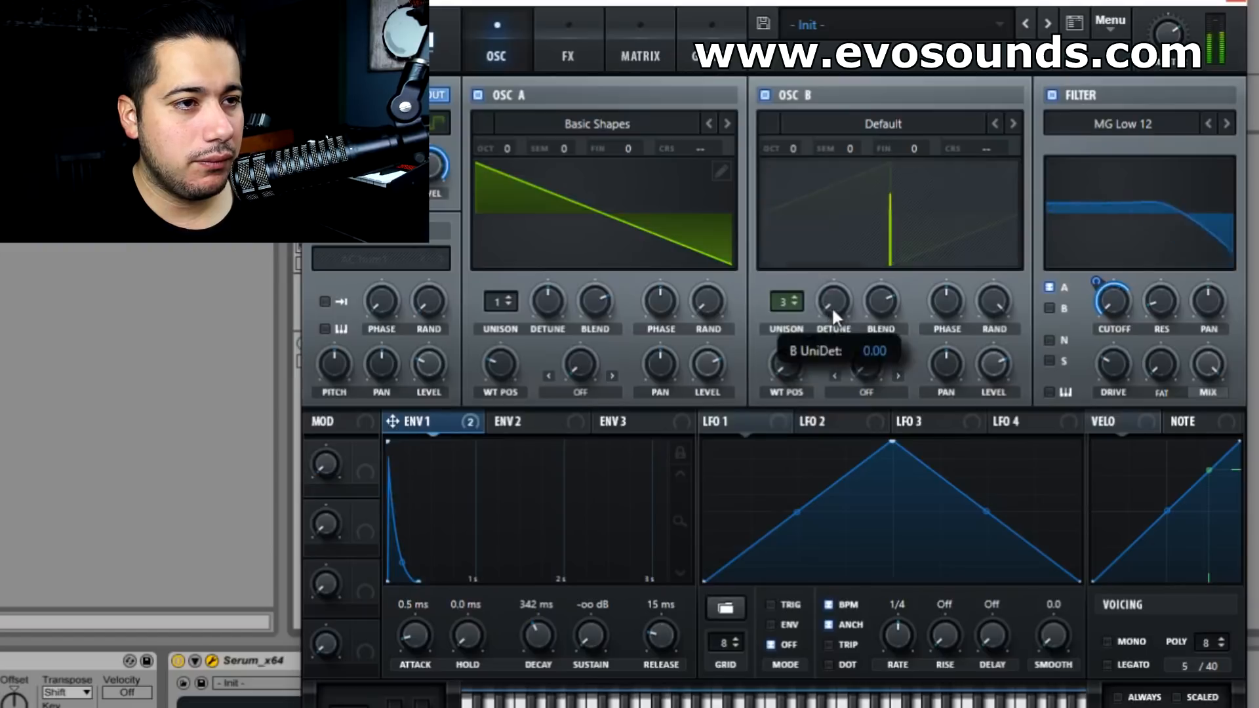
left_click_drag(787, 301, 801, 273)
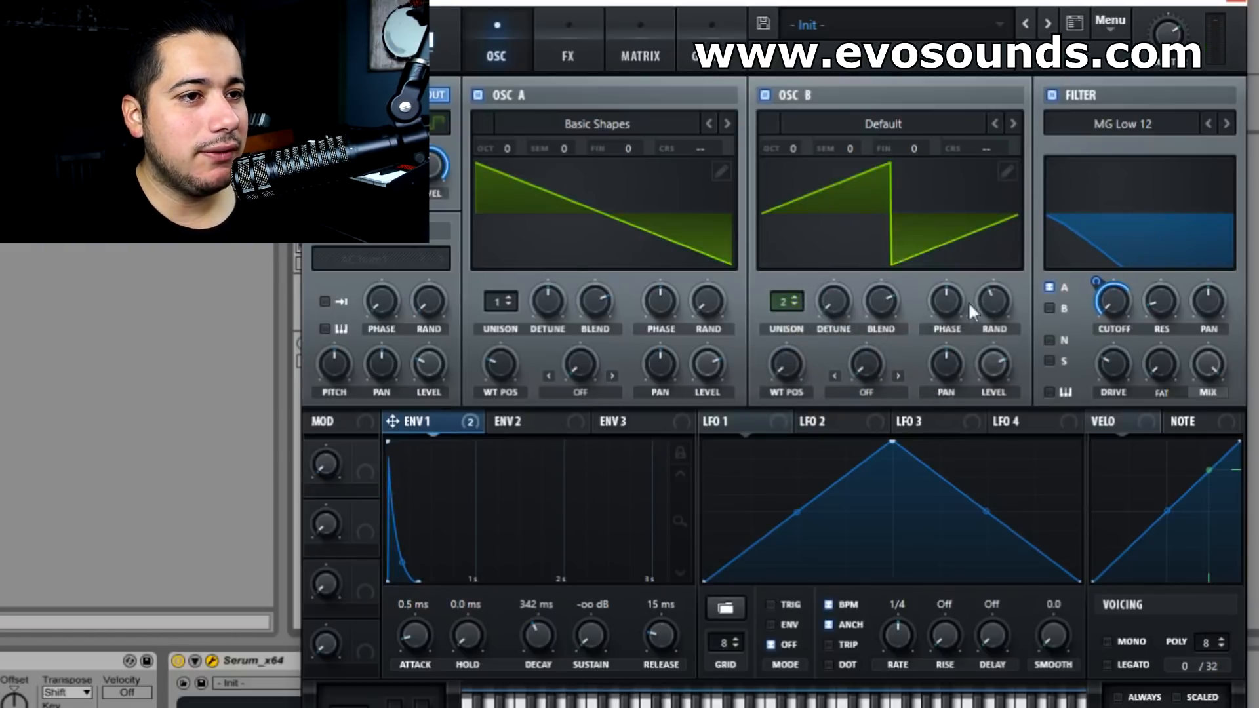
left_click_drag(792, 149, 797, 133)
left_click(1050, 308)
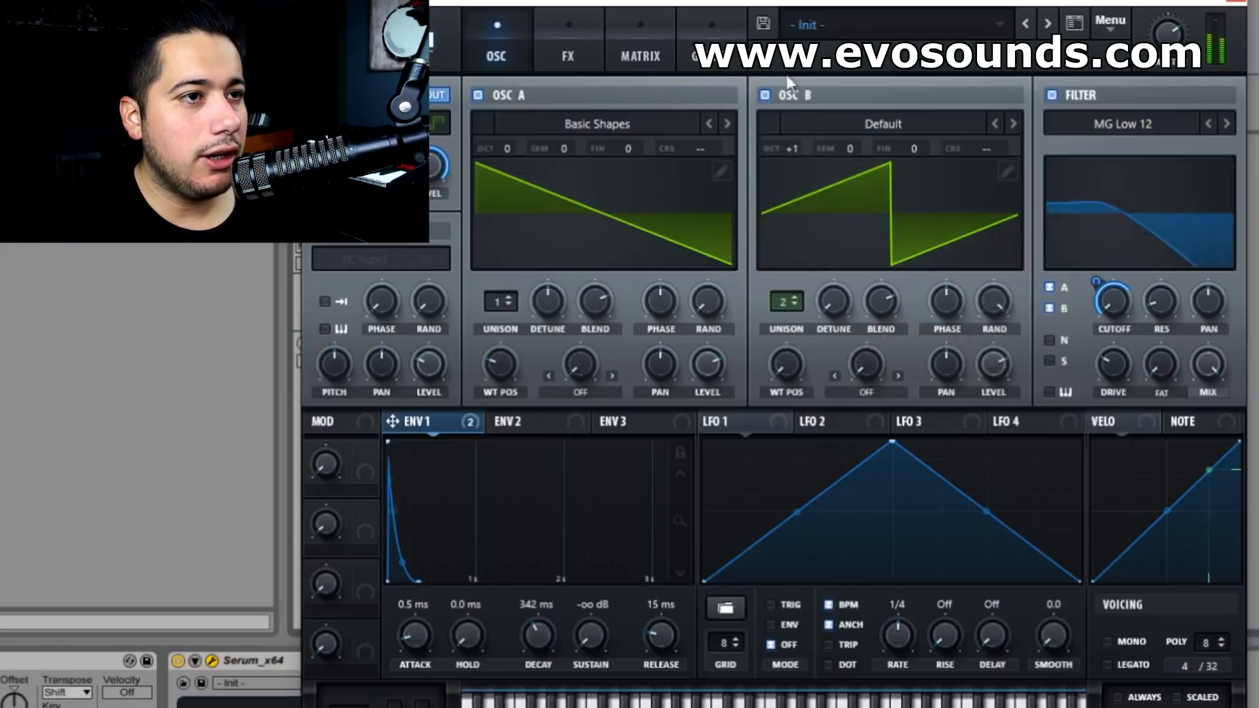
Step: Audition oscillator B alone at octave 0, re-enable oscillator A, and switch oscillator B off
left_click(478, 95)
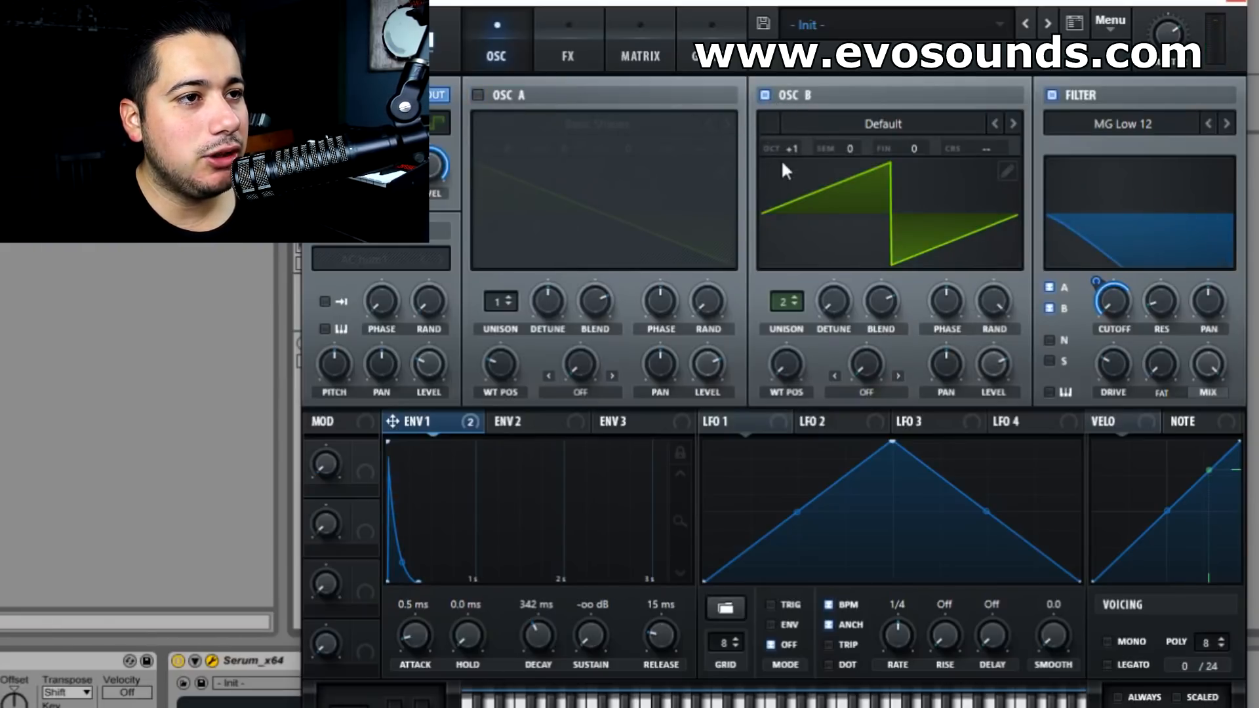
mouse_move(792, 151)
left_mouse_down()
mouse_move(788, 169)
mouse_move(801, 133)
left_mouse_up()
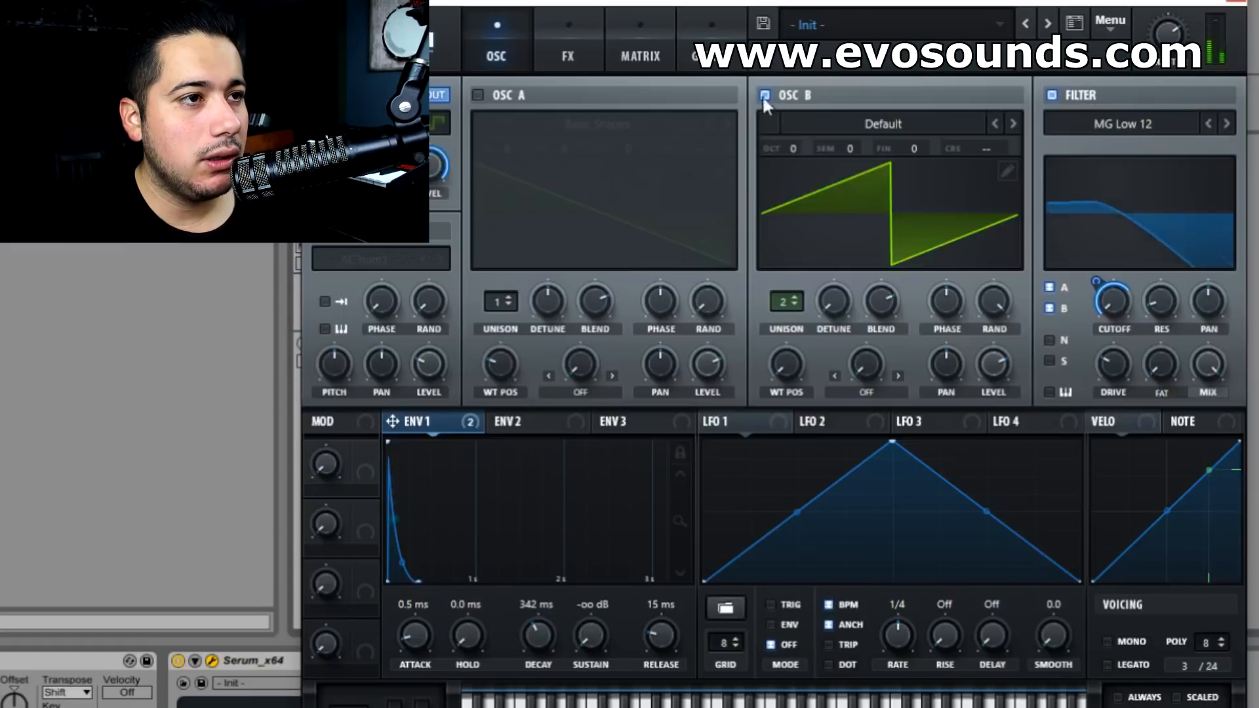
left_click(478, 95)
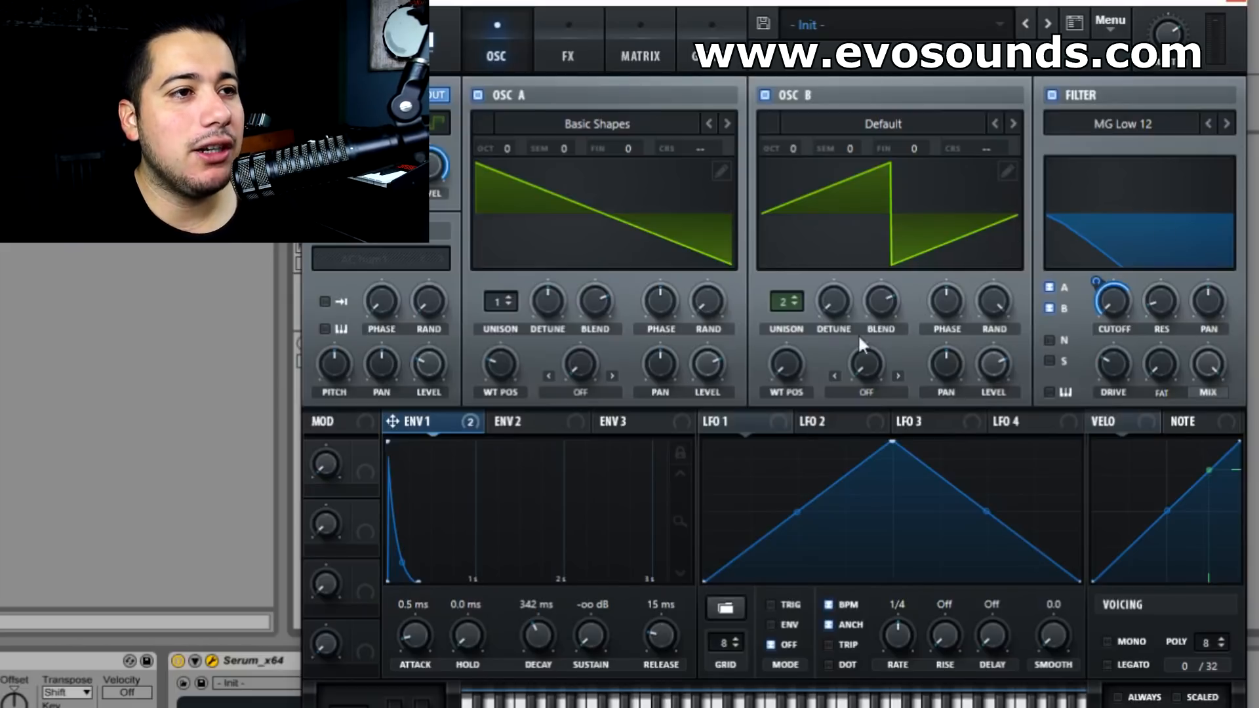
left_click(764, 95)
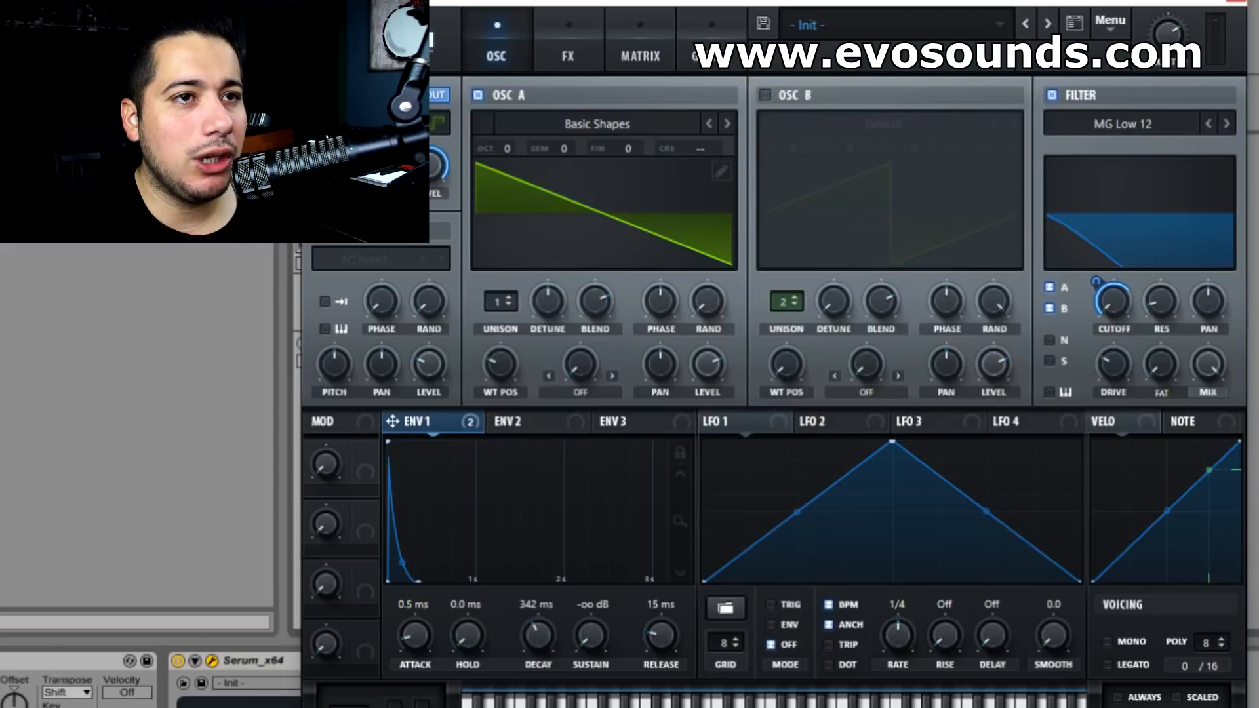
left_click(1238, 4)
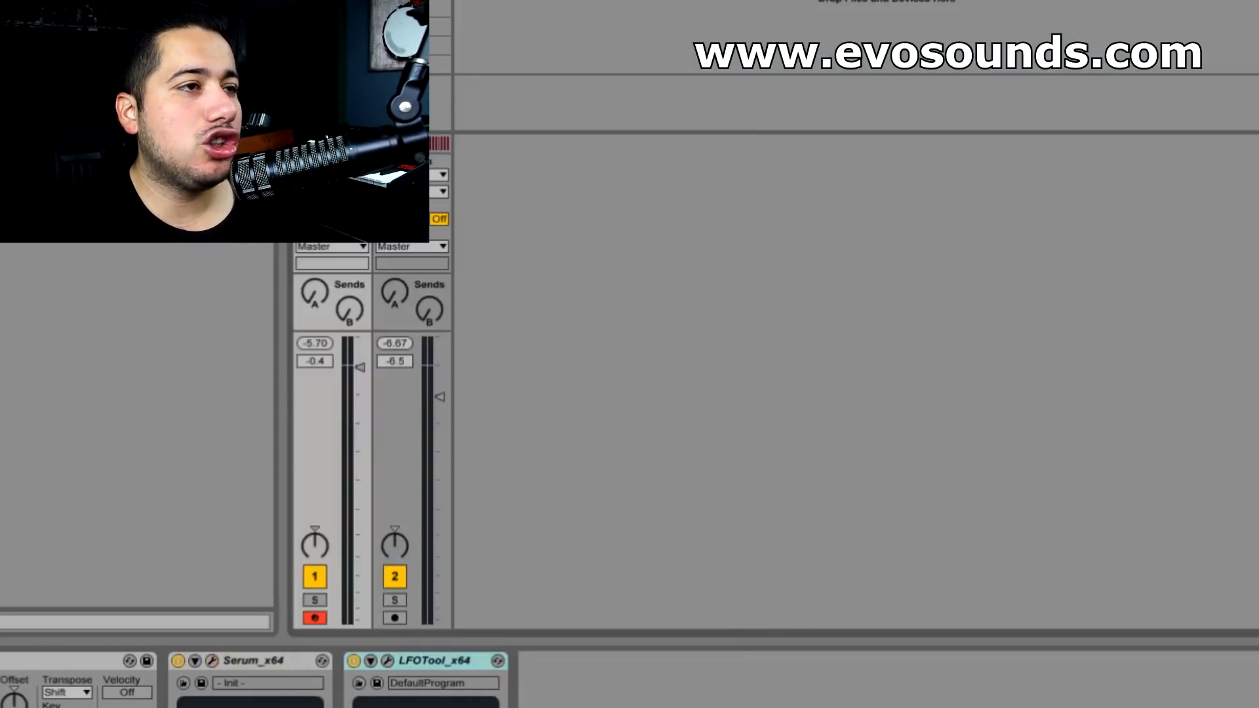
Step: Duplicate the Serum track, keep the copy soloed, and set its oscillator A to 2 unison voices
key("ctrl+d")
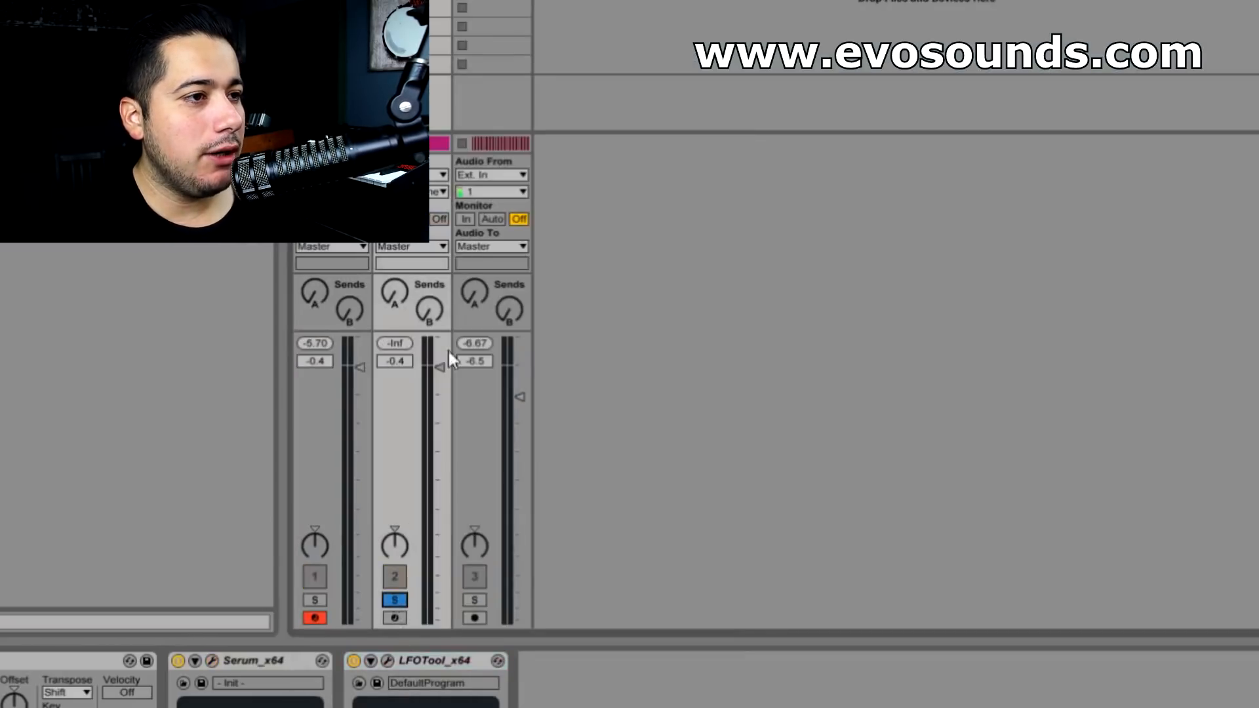
key("space")
left_click(211, 660)
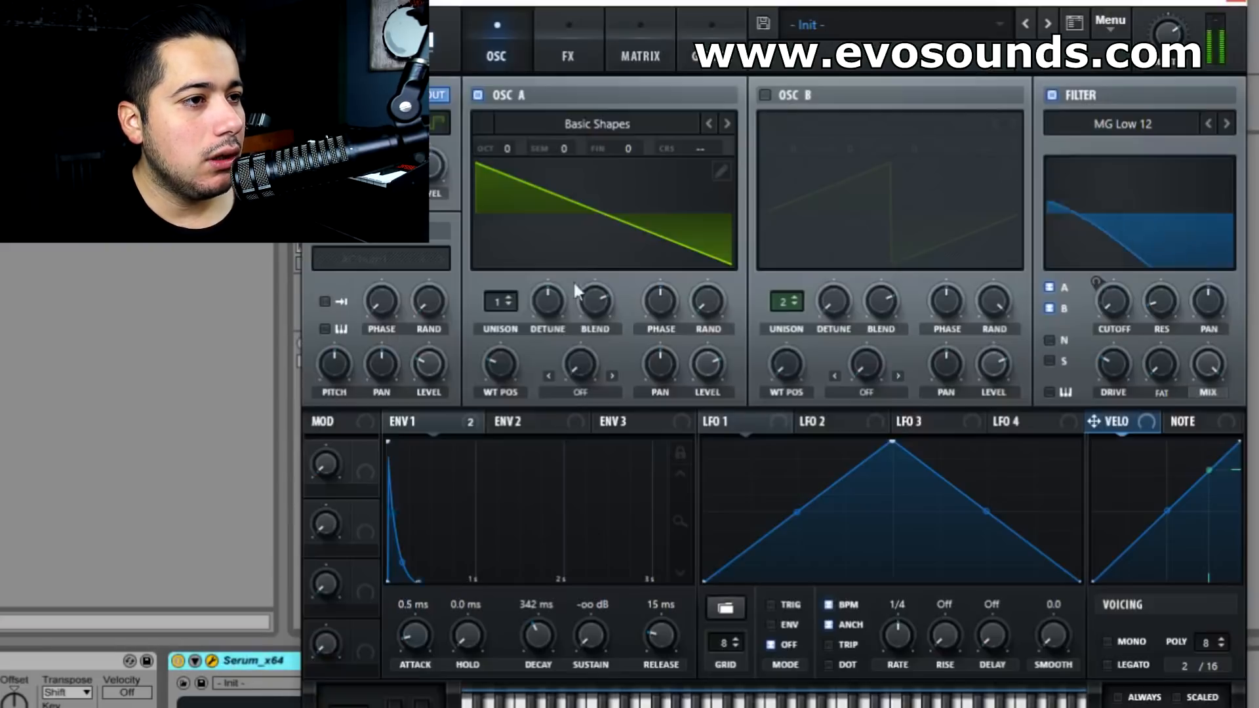
left_click_drag(523, 306, 521, 288)
Step: Load the spectral Monster 7 [SL] wavetable on the duplicate's oscillator A and raise its wavetable position
left_click(627, 124)
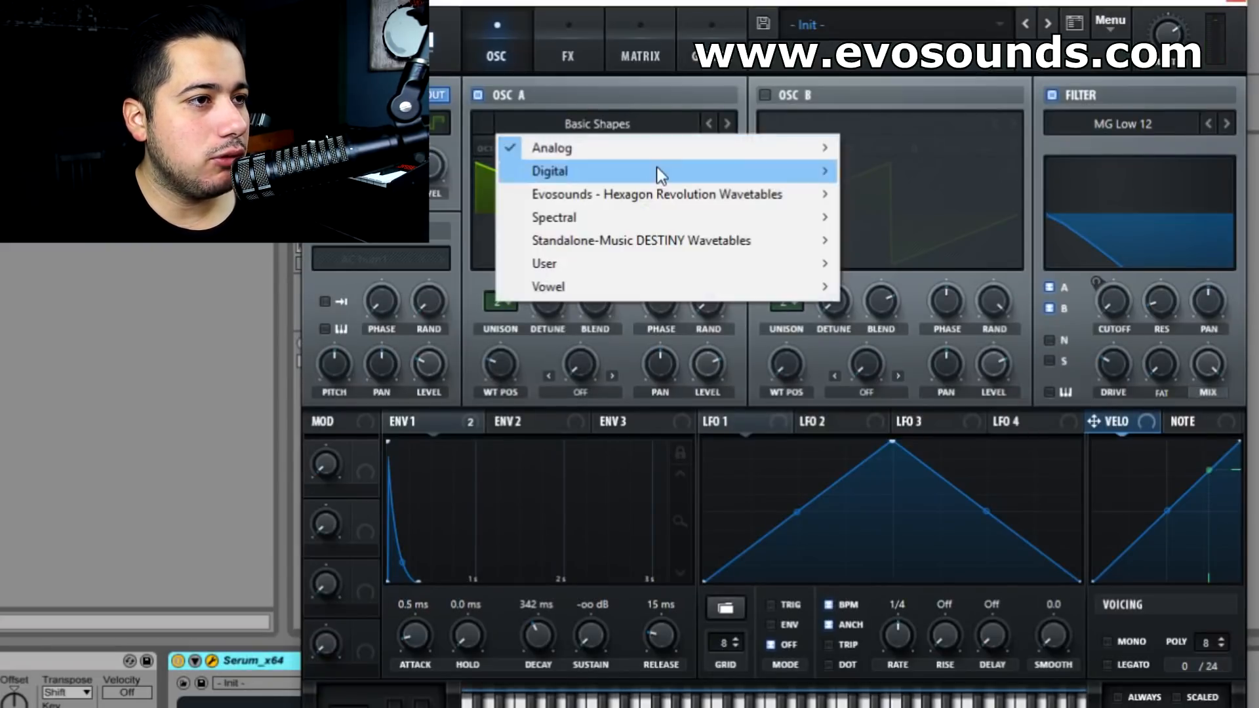
mouse_move(655, 169)
key("Escape")
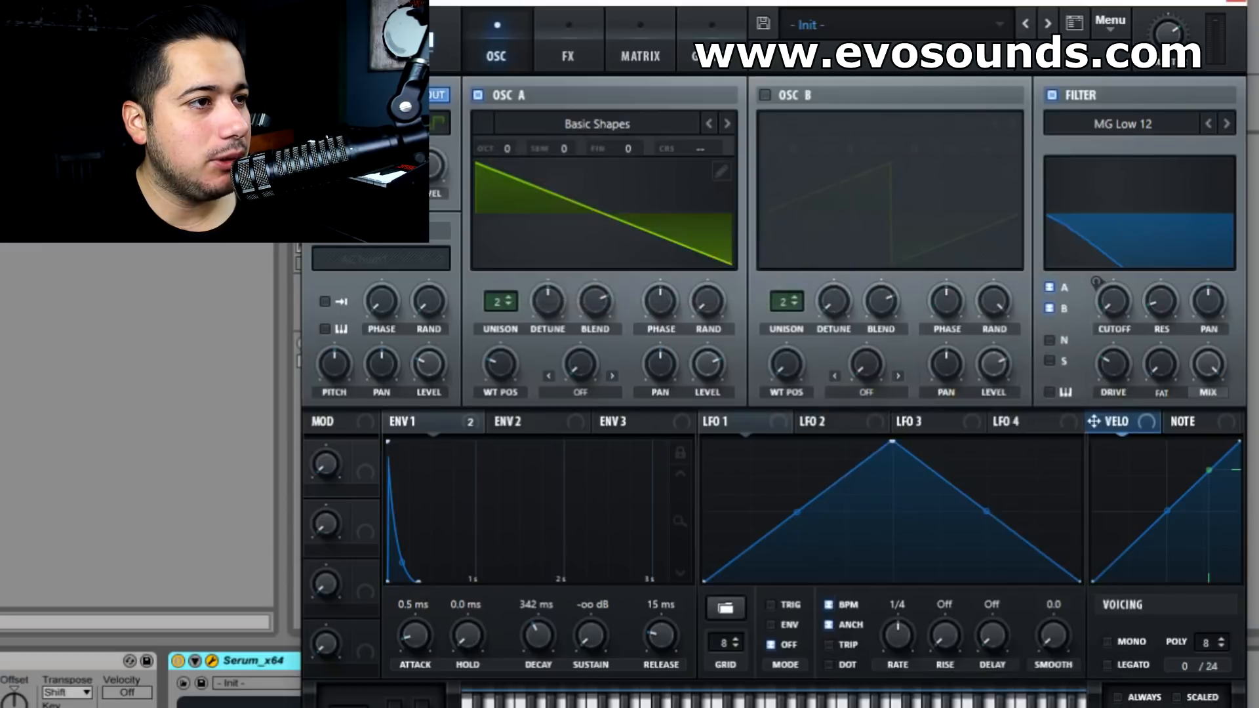
left_click(568, 124)
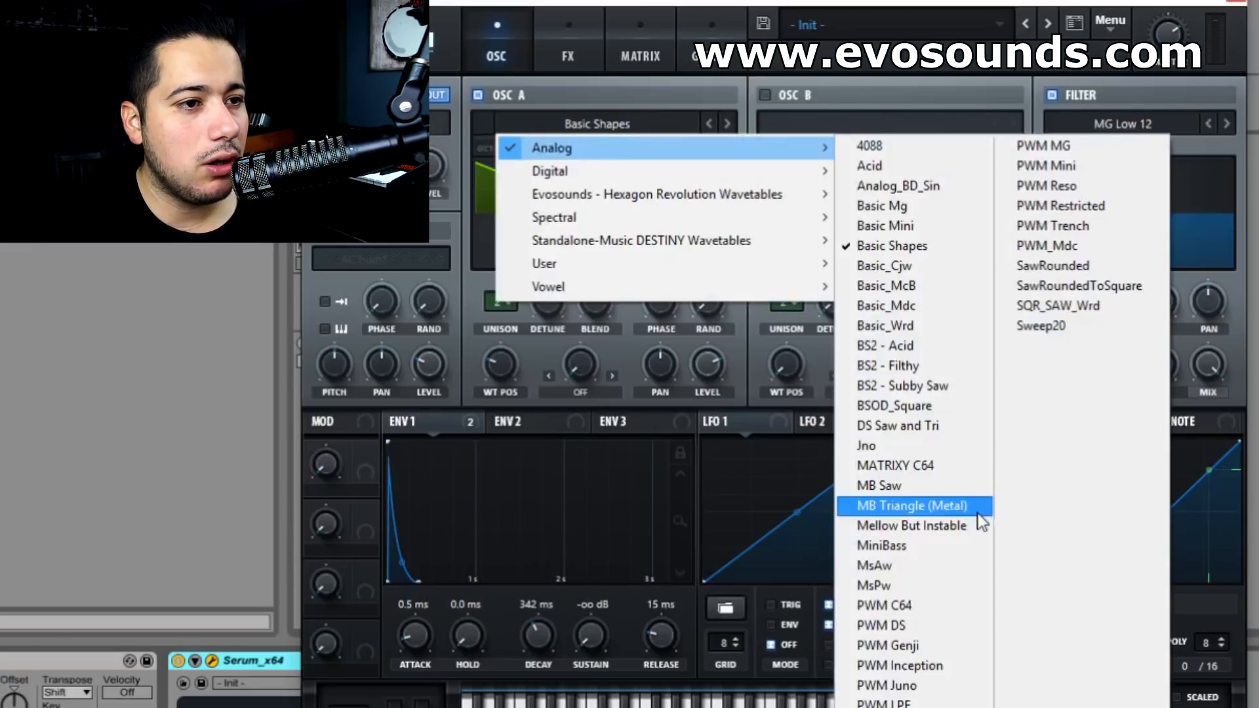
mouse_move(572, 215)
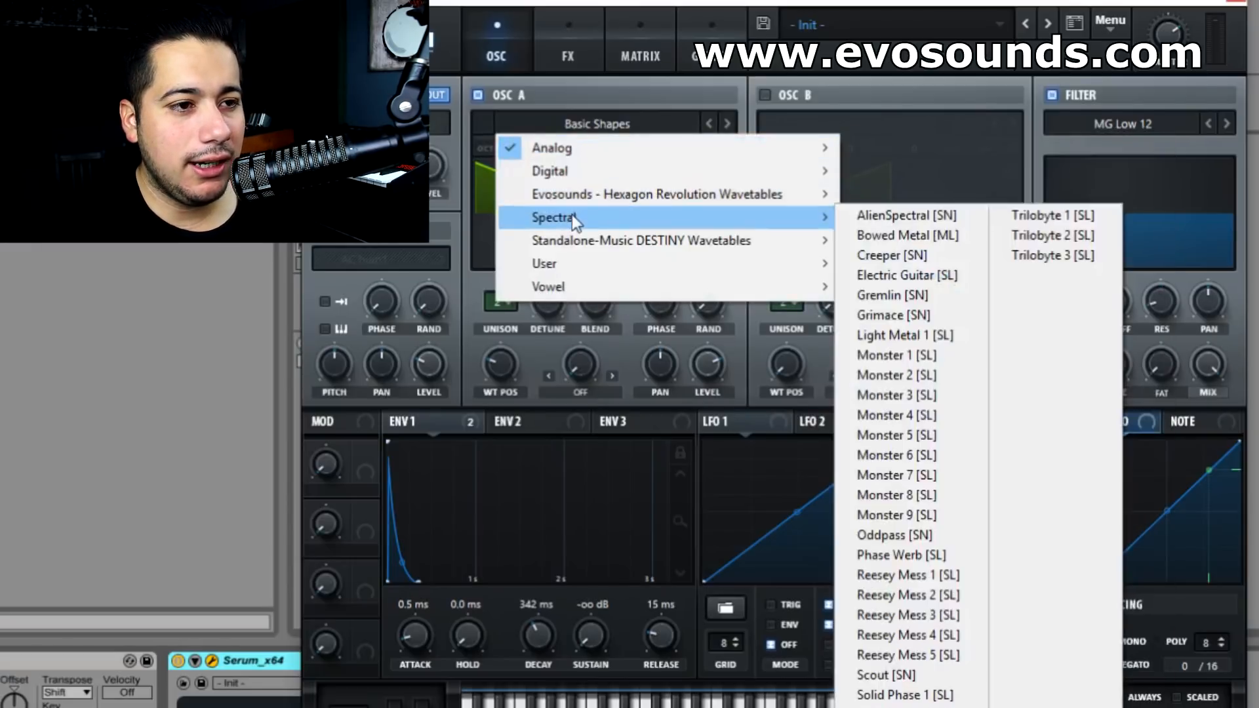
left_click(878, 476)
left_click_drag(511, 361, 541, 330)
Step: Raise the duplicate's filter cutoff slightly and set the Env 1 decay to 602 ms
left_click_drag(1111, 297, 1117, 278)
left_click_drag(544, 634, 548, 635)
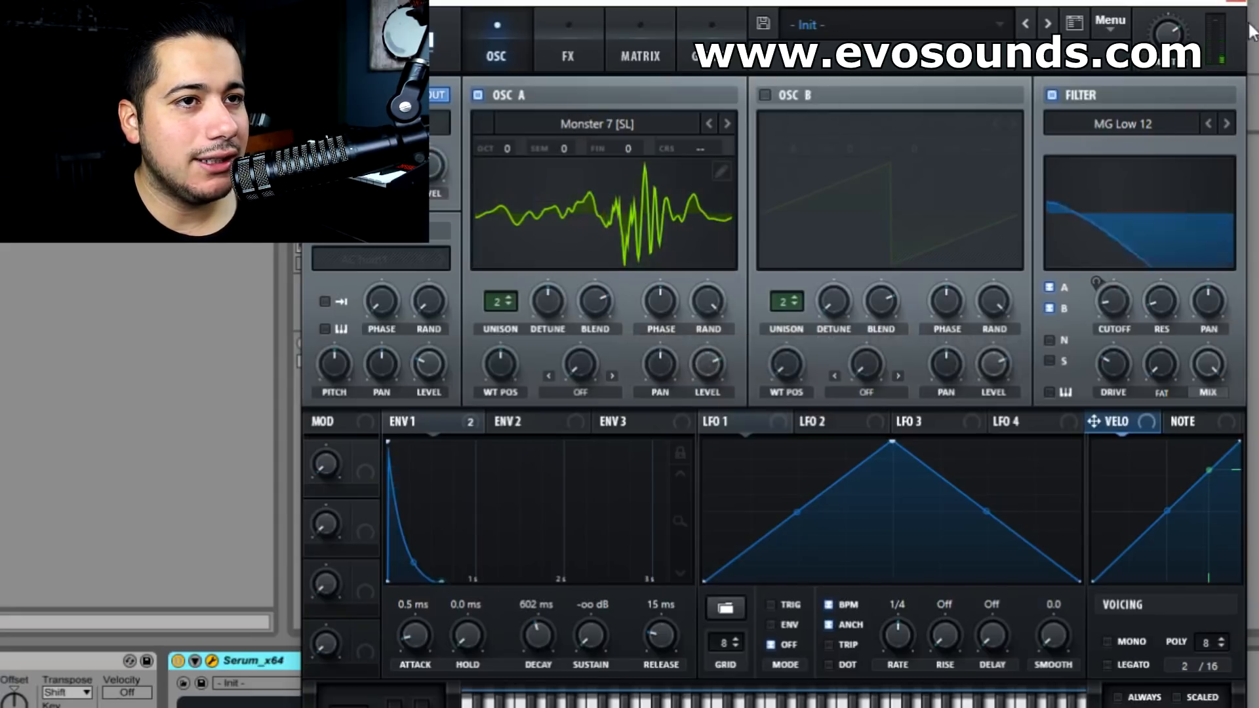
left_click(1242, 0)
Step: Unsolo the duplicate track and lower its mixer volume to -2.8
left_click(398, 598)
left_click_drag(426, 458, 426, 482)
left_click_drag(440, 392, 440, 387)
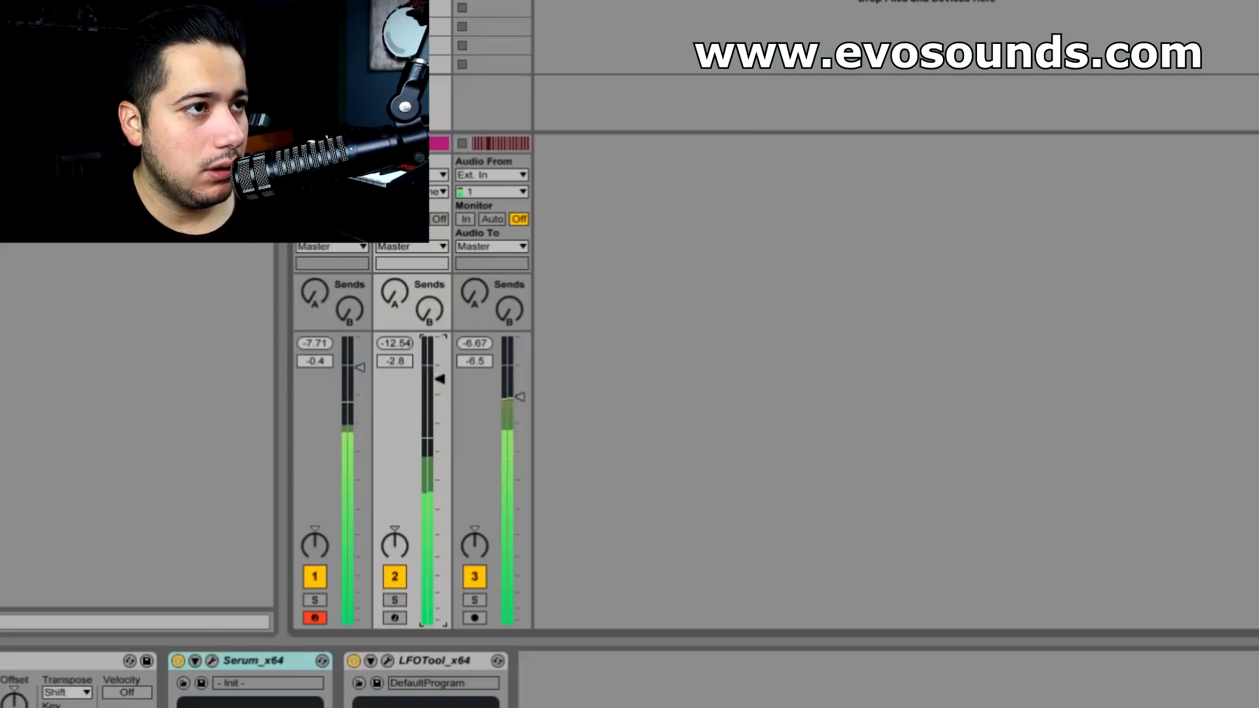
Step: Switch the duplicate's oscillator A to the Monster 6 [SL] wavetable with a wavetable position of about 222
left_click(212, 661)
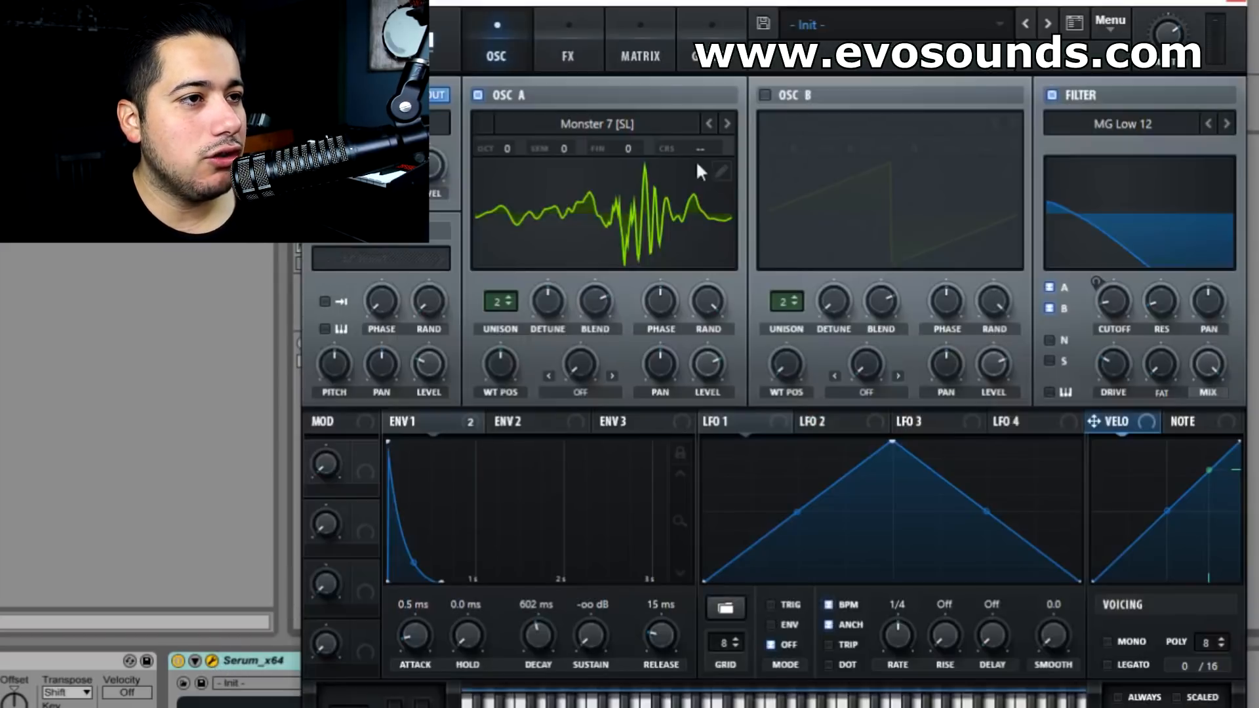
left_click_drag(504, 357, 579, 283)
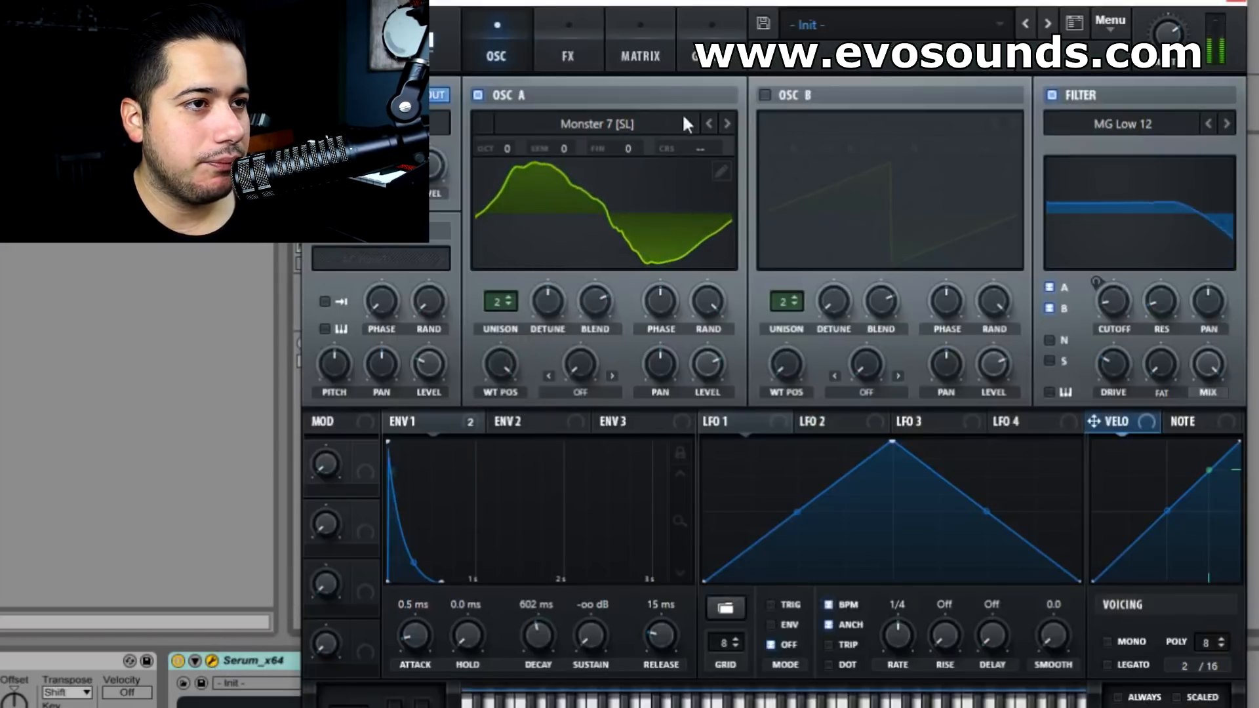
left_click(714, 122)
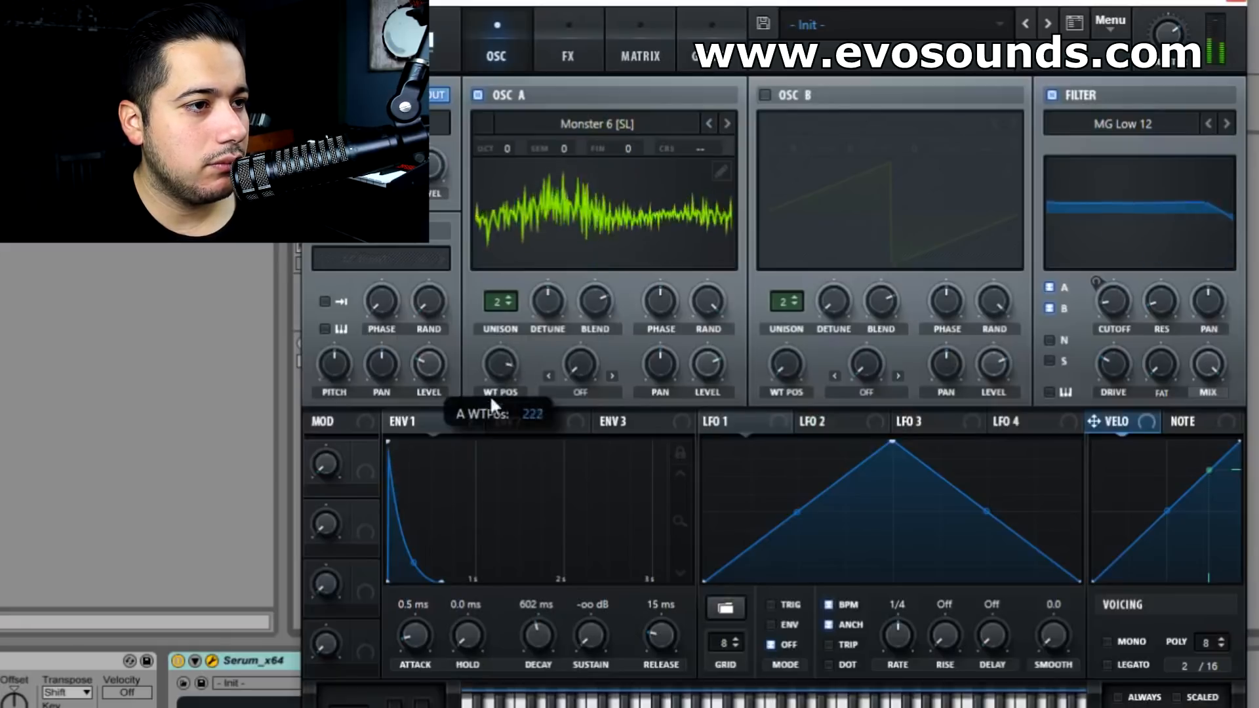
Step: Assign Env 1 to the duplicate's filter cutoff and set the envelope's decay to 469 ms
left_click_drag(393, 421, 1113, 301)
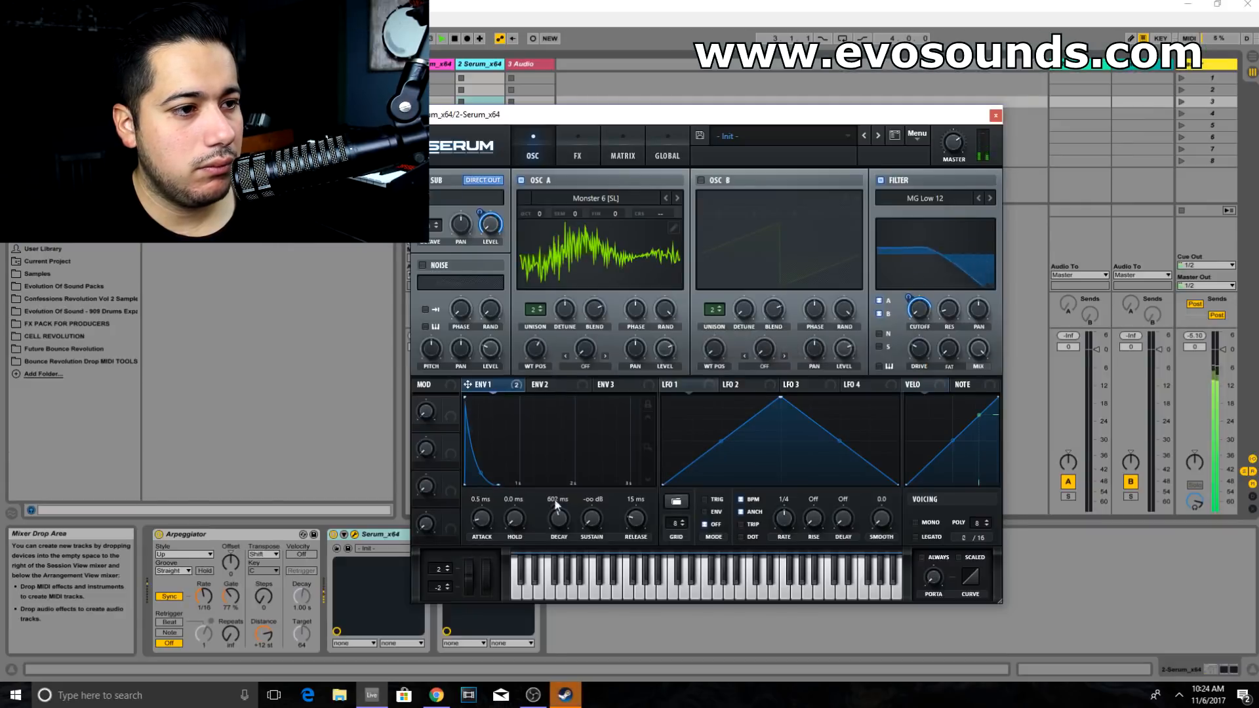
left_click_drag(538, 631, 534, 642)
left_click_drag(556, 522, 557, 515)
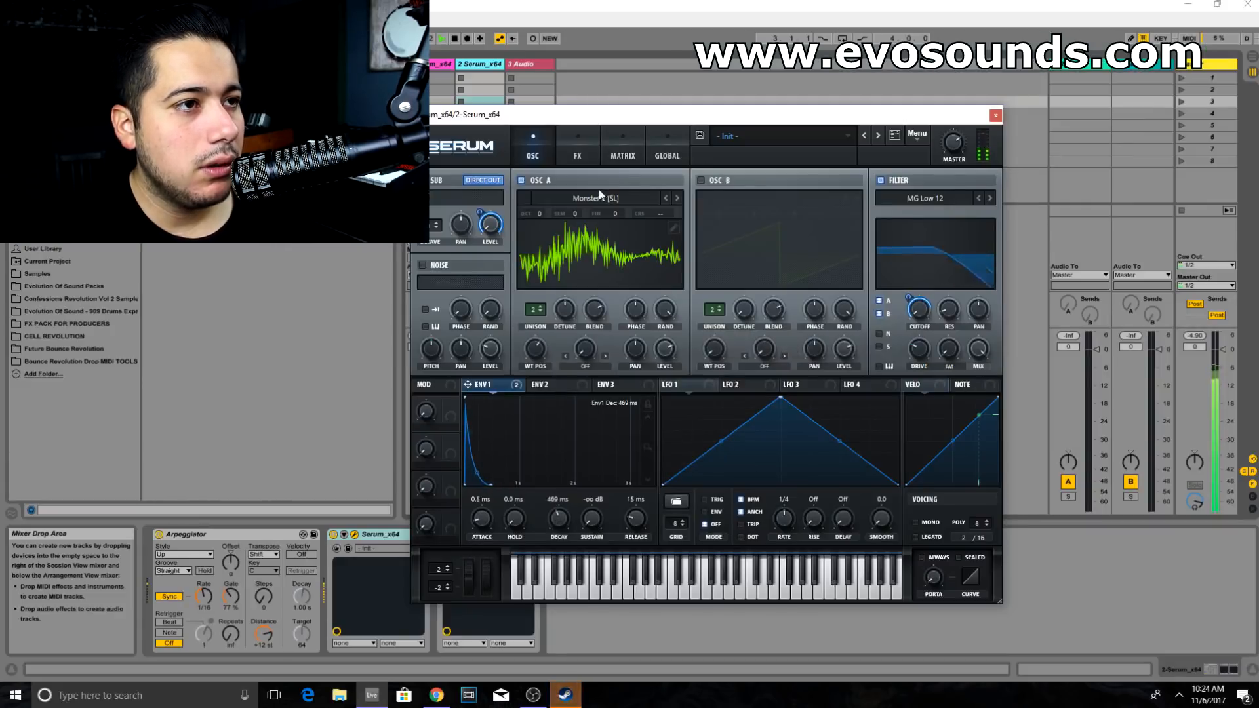
Step: Enable the Tube distortion effect in the duplicate track's Serum
left_click(577, 149)
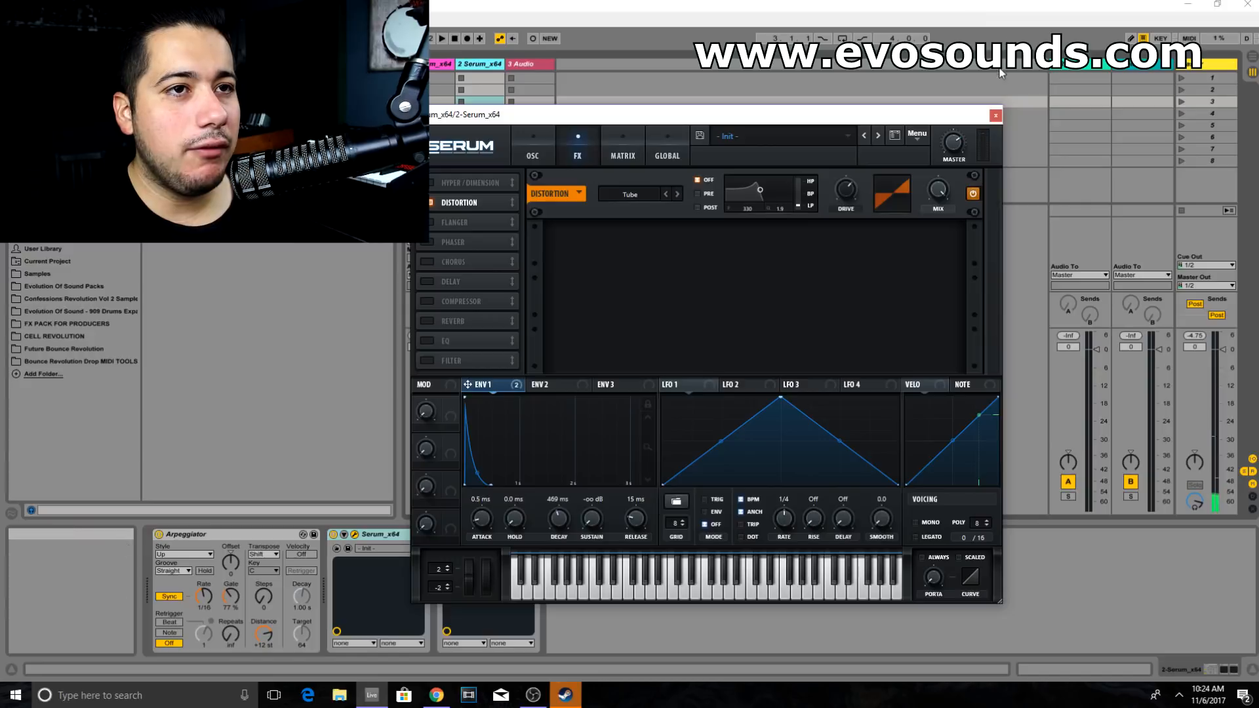
left_click(995, 115)
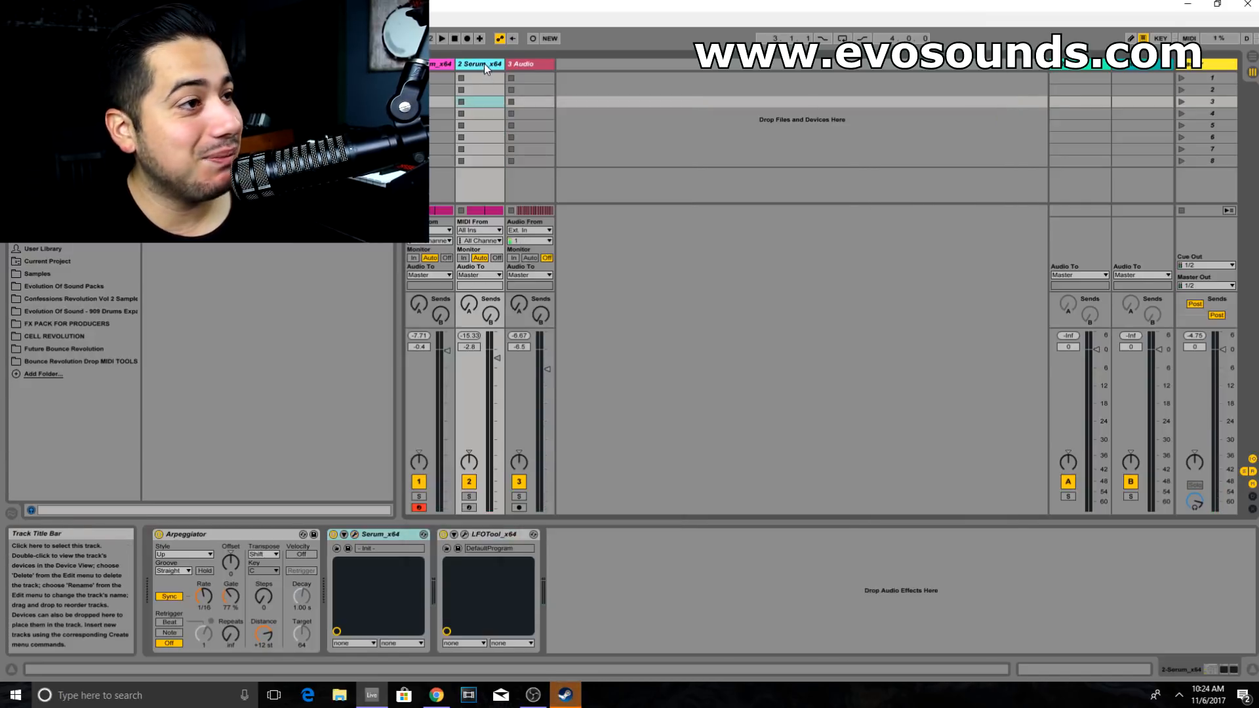
Step: Insert the HAAS effect delay between Serum and LFO Tool on the duplicate track
key("BackSpace")
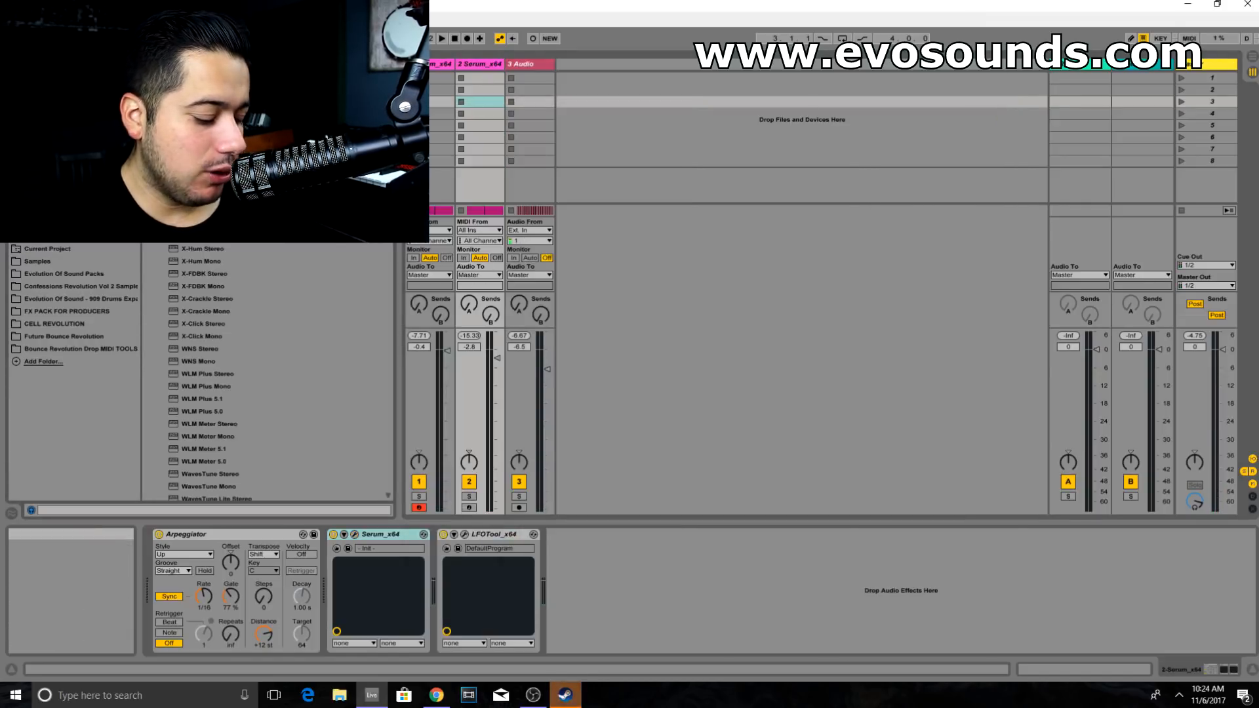
type("ott")
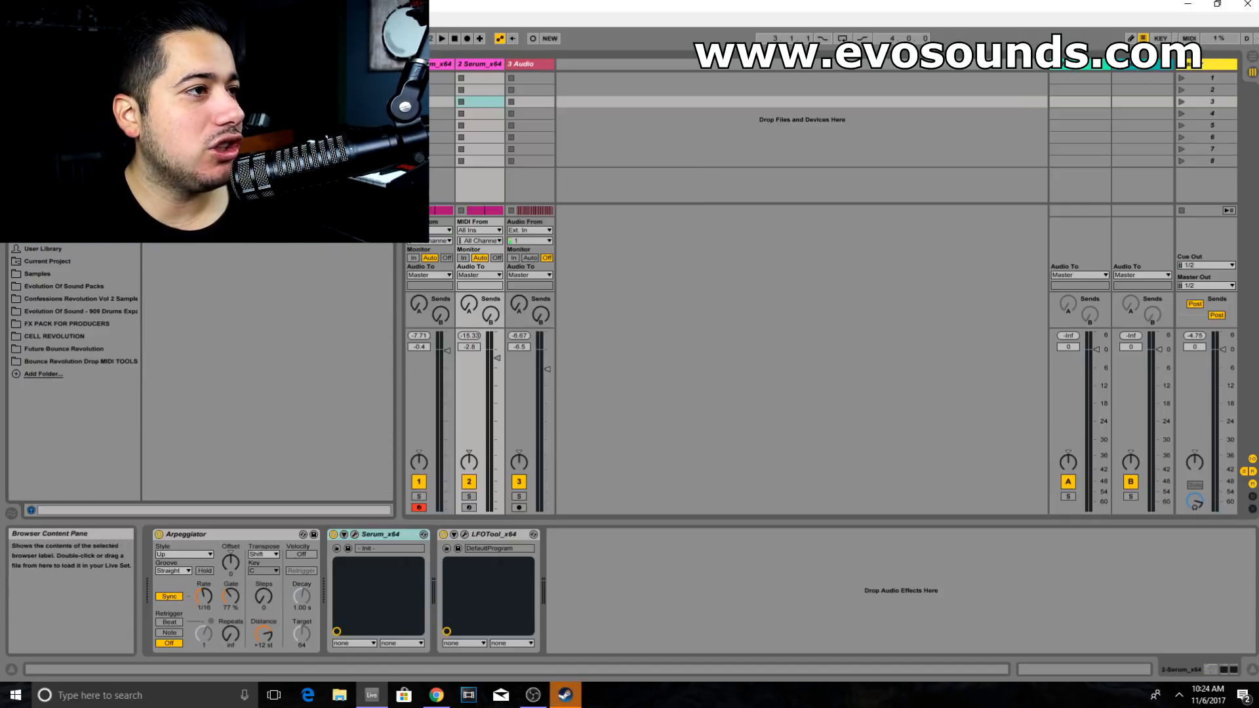
left_click_drag(197, 88, 442, 583)
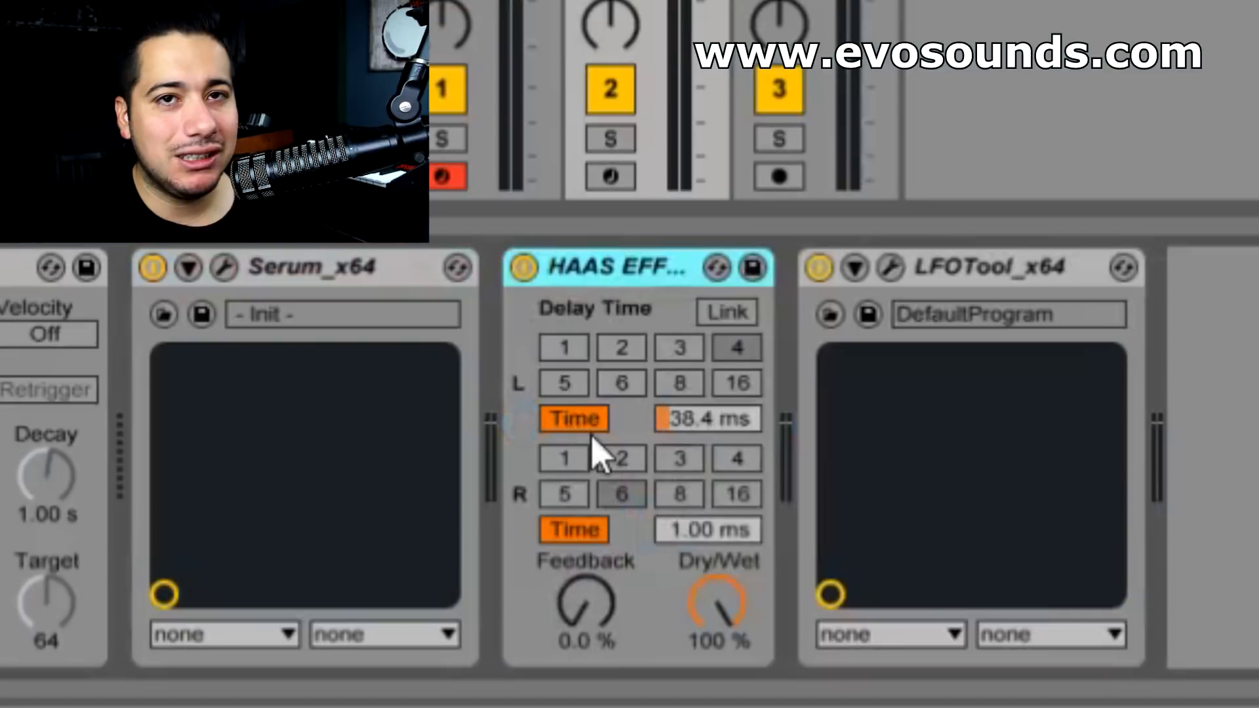
Step: Solo the duplicate track, compare its sound with the HAAS delay on and bypassed, and delete the delay
left_click(610, 139)
left_click(523, 268)
left_click(524, 267)
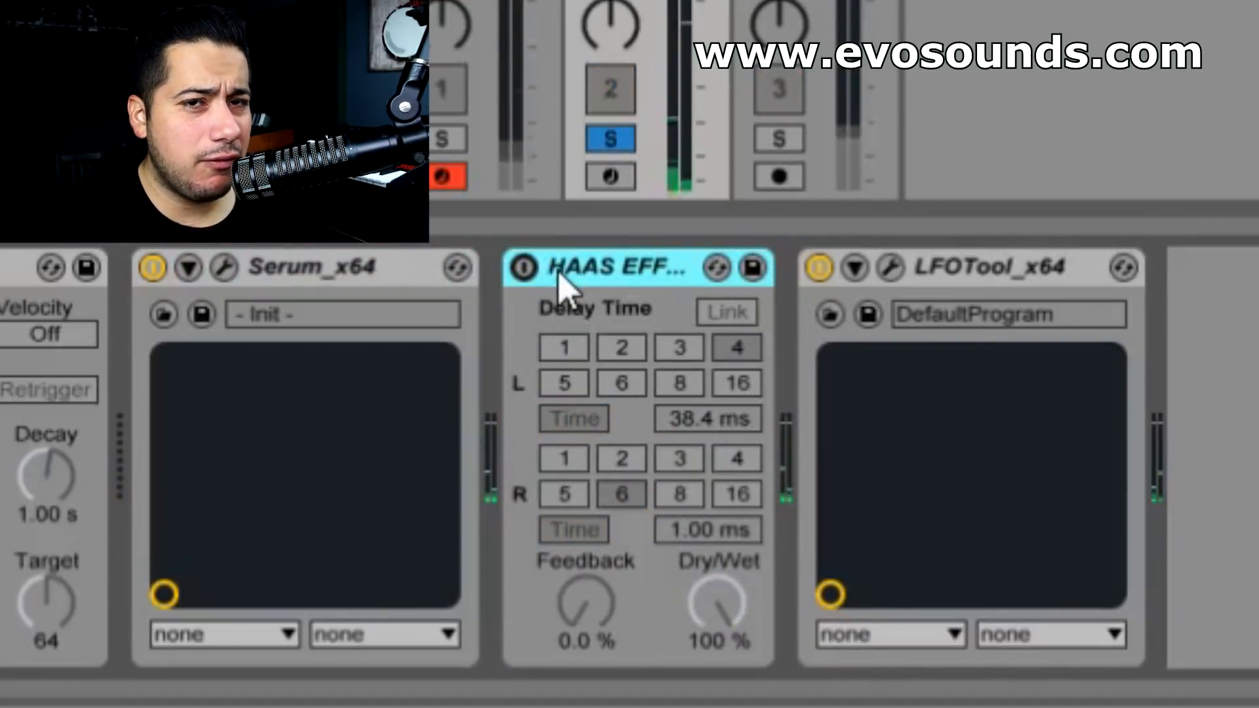
key("Delete")
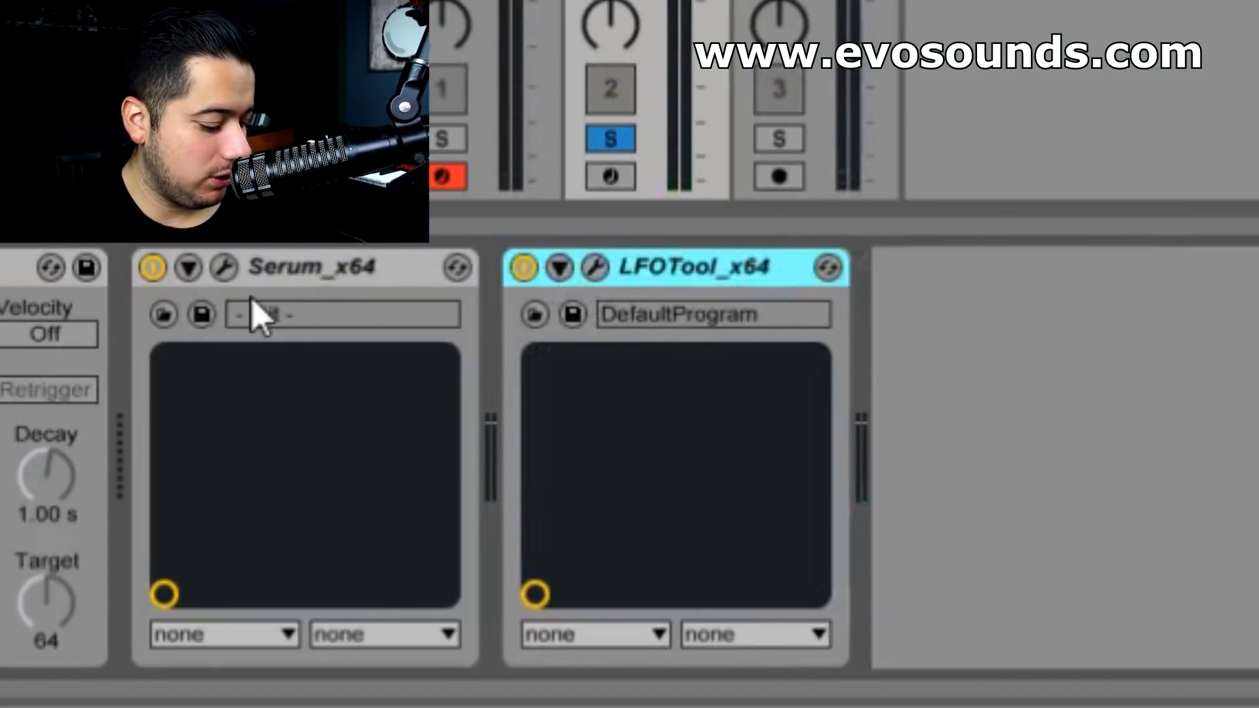
Step: Restore the HAAS effect delay on the duplicate track for another comparison and delete it again
key("ctrl+z")
left_click(524, 268)
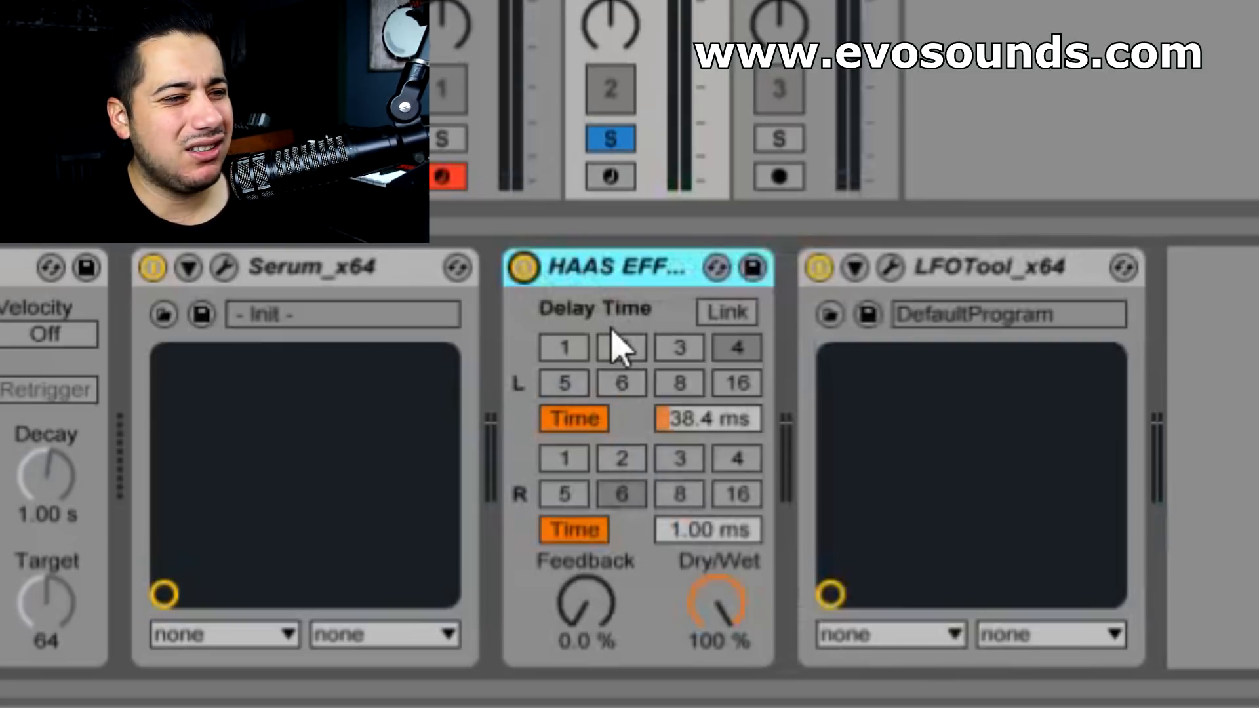
key("Delete")
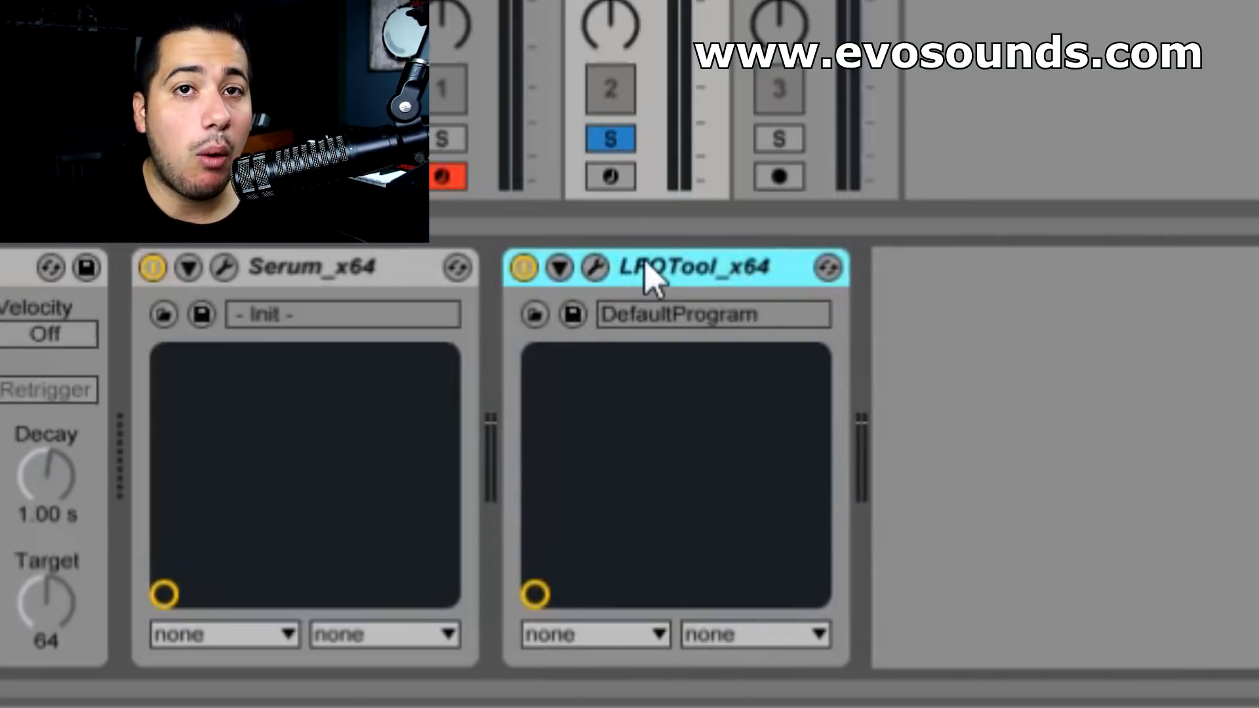
Step: In the duplicate track's Serum, set oscillator A to the Monster 9 [SL] wavetable, one octave up, with 8 unison voices
left_click(224, 267)
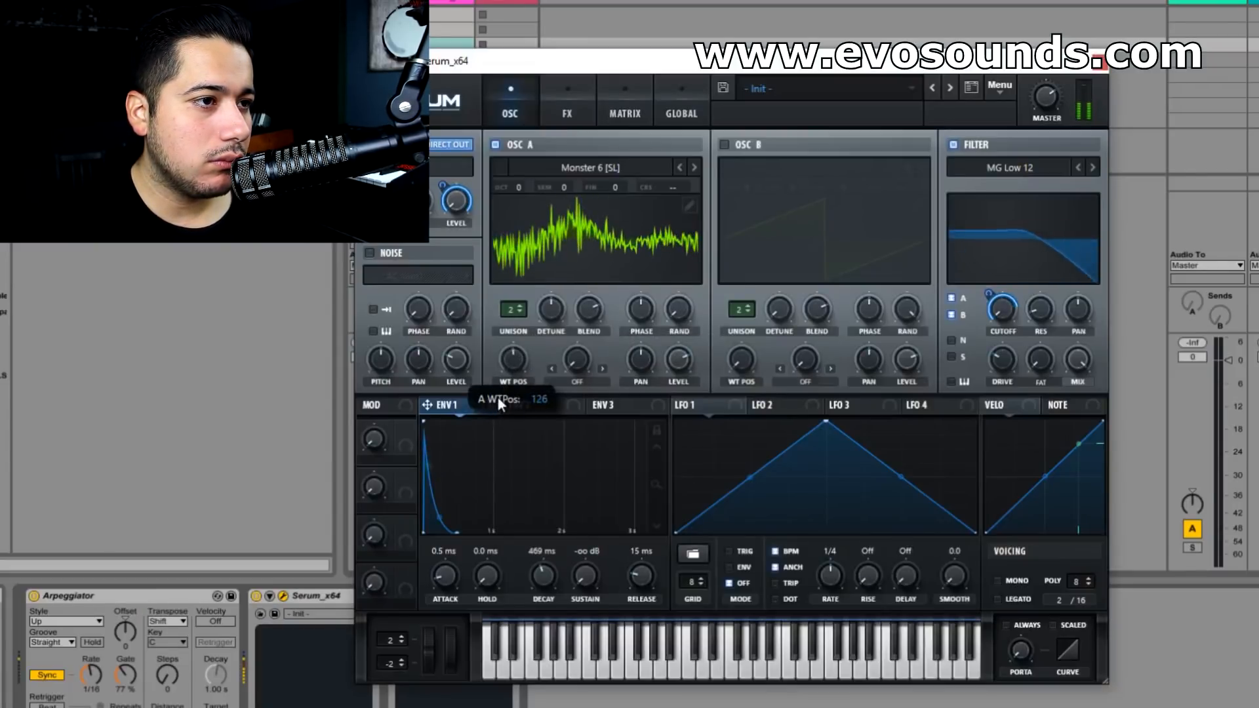
left_click(691, 166)
left_click(690, 166)
left_click(691, 165)
left_click_drag(518, 189, 525, 171)
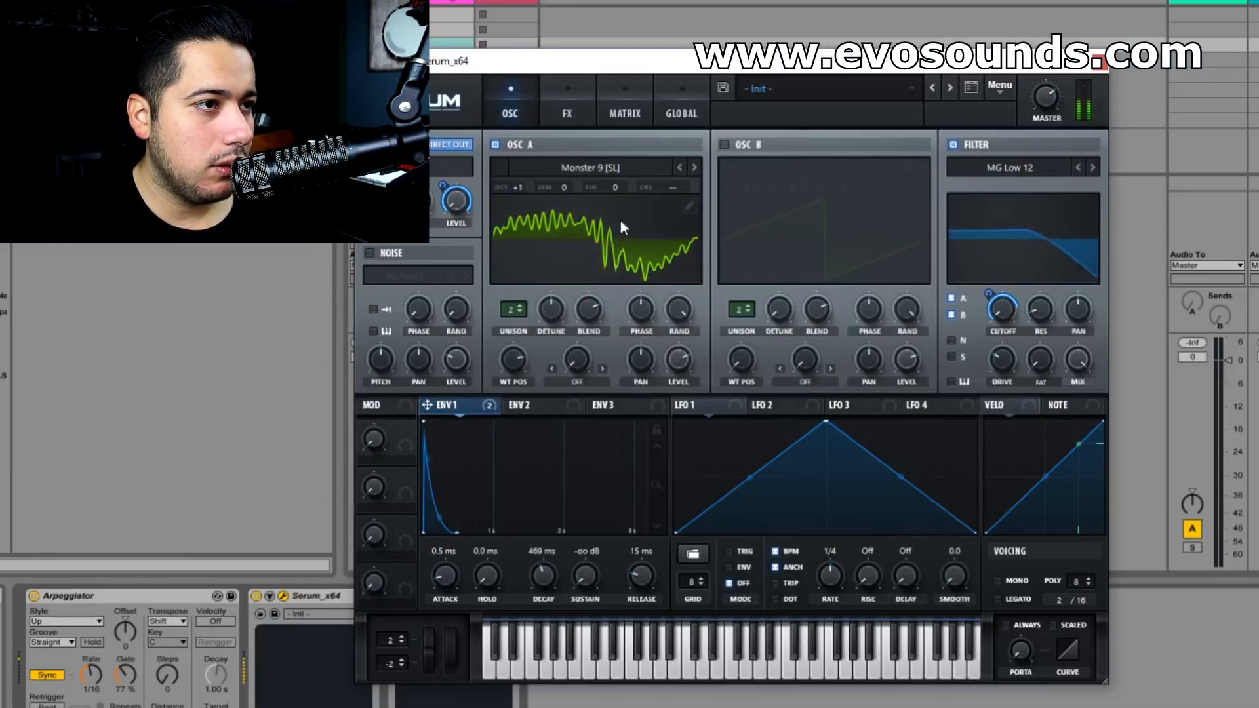
left_click_drag(512, 308, 558, 266)
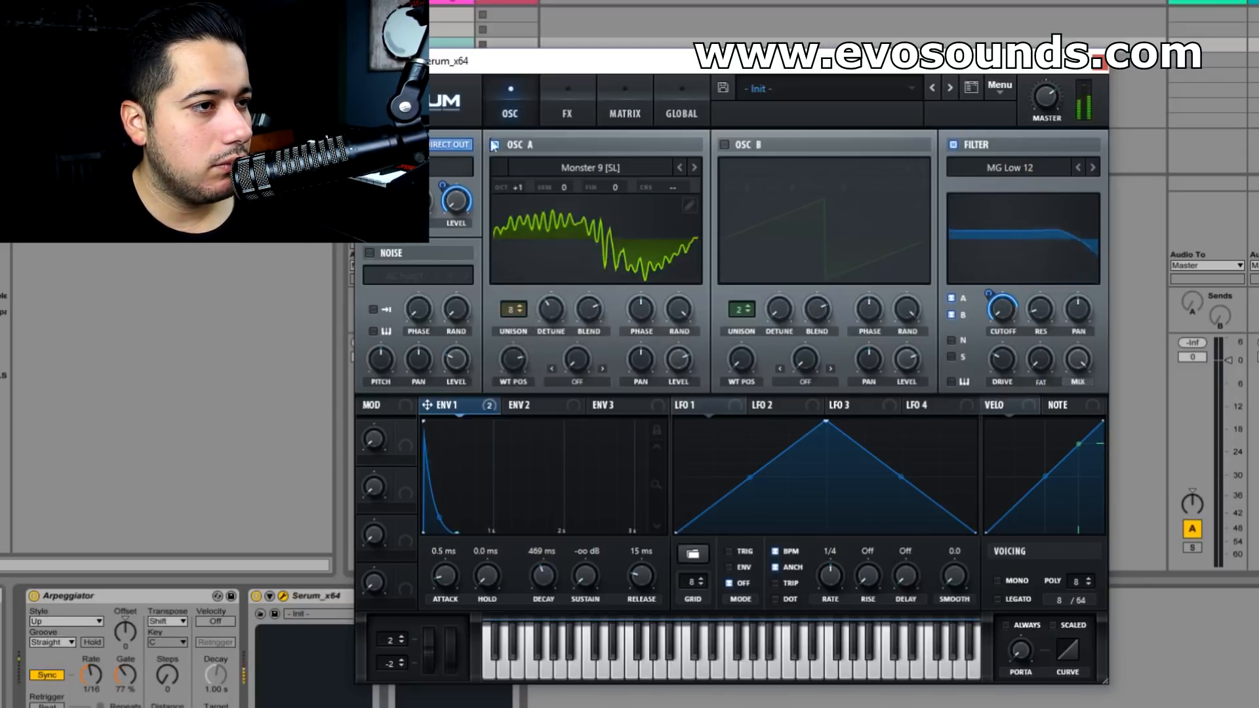
Step: Close the duplicate's Serum window and delete the duplicate track, keeping the original bass track
left_click(1099, 61)
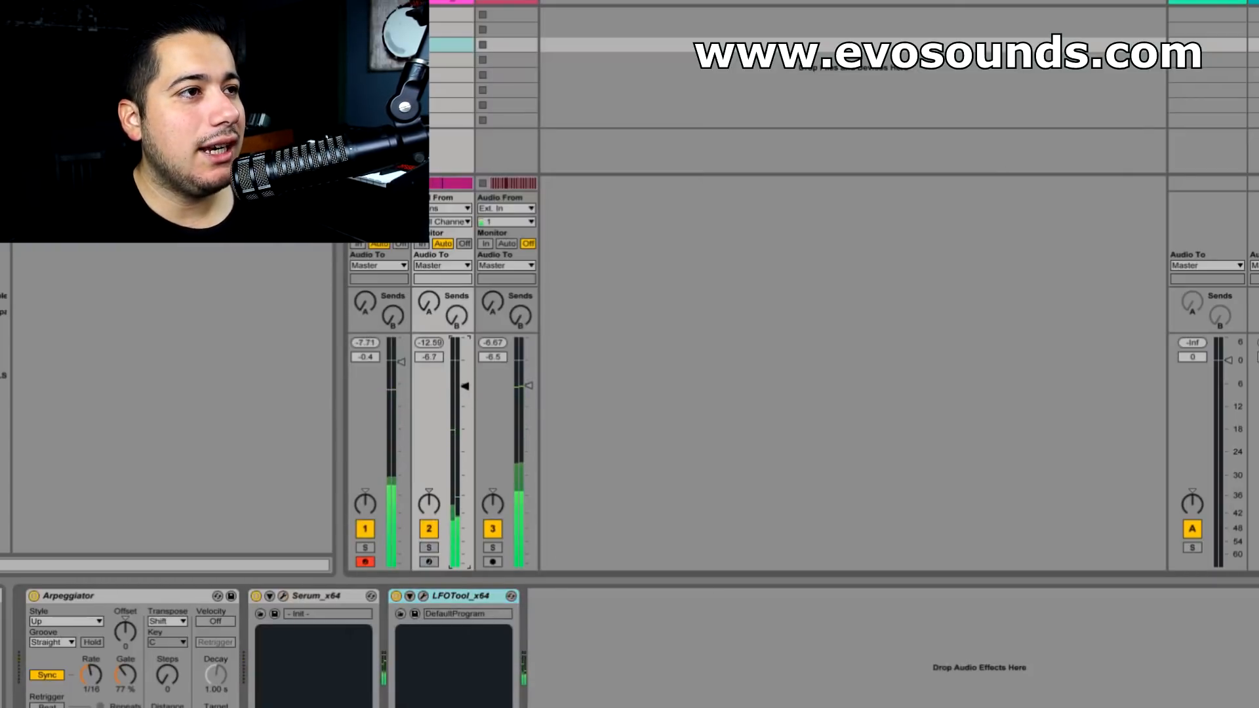
left_click(453, 4)
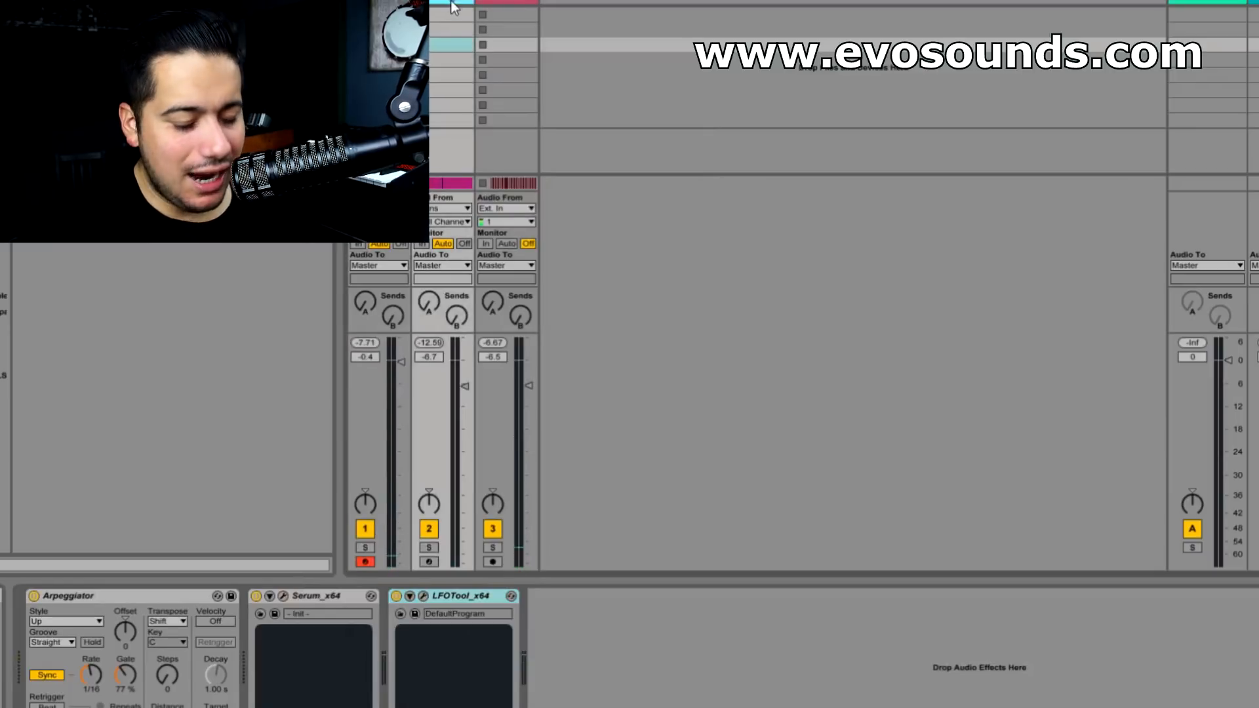
key("Delete")
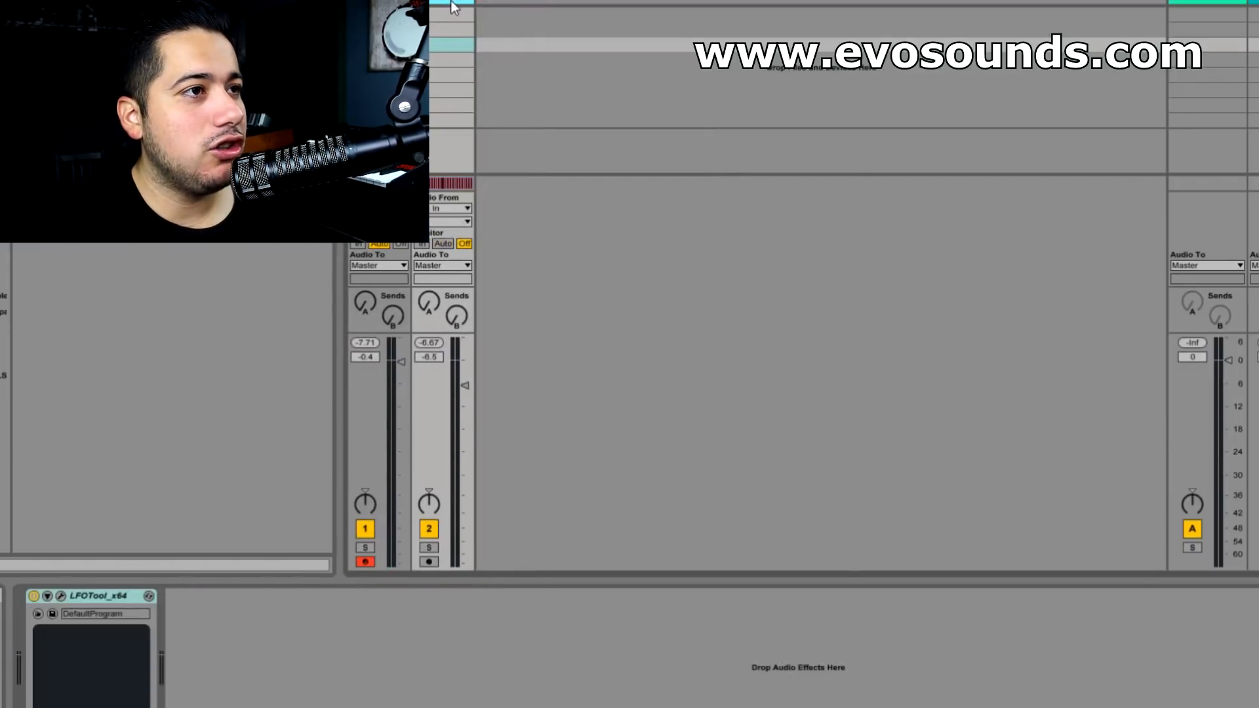
key("ctrl+z")
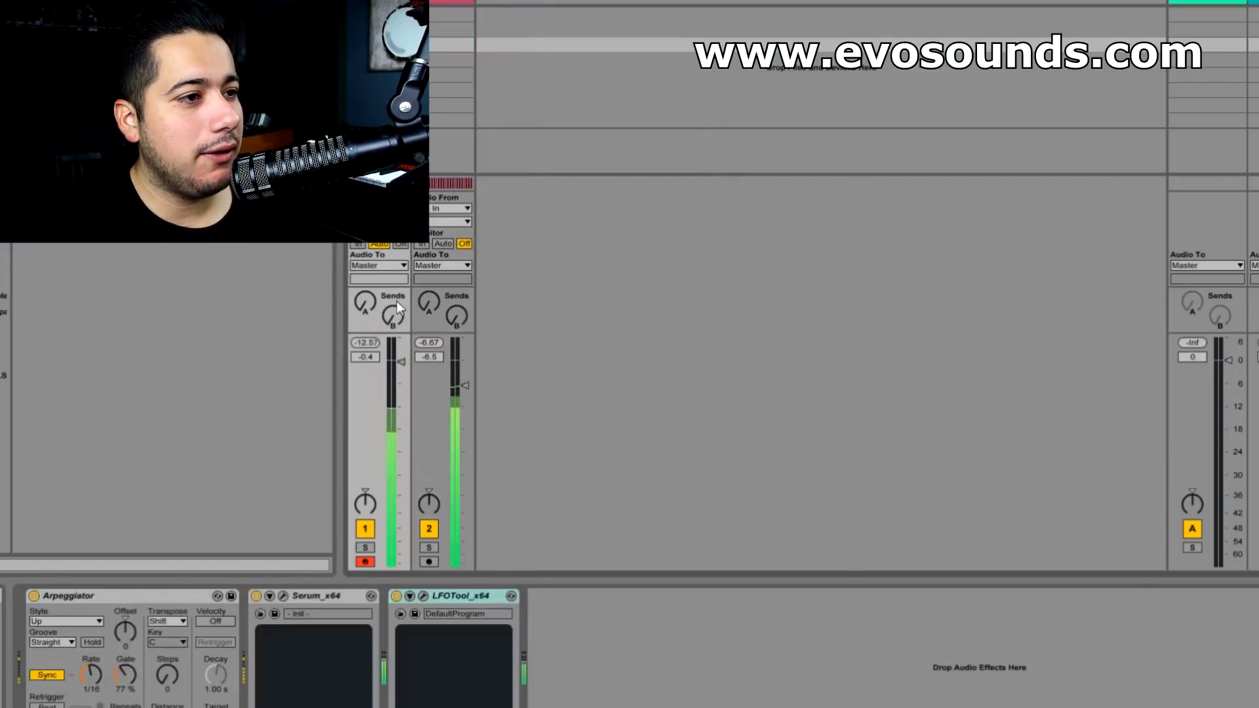
Step: Set the rate of the bass track's Arpeggiator to 1/12
left_click(286, 595)
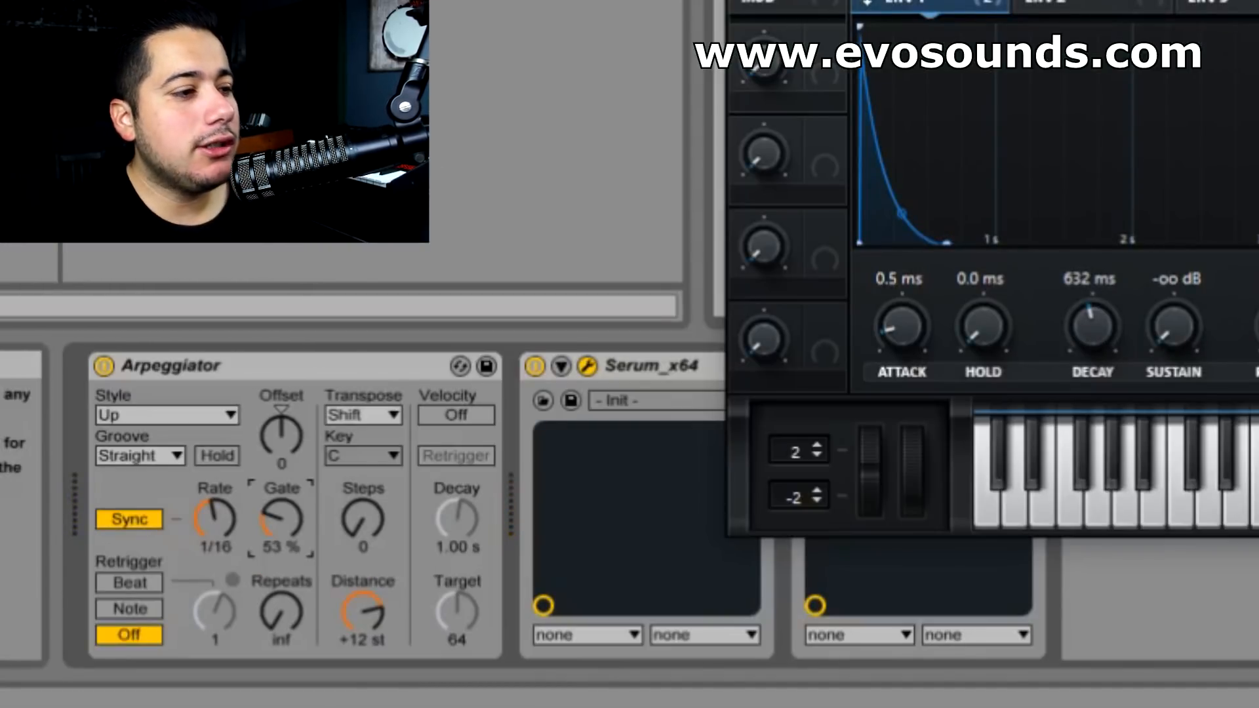
left_click(340, 357)
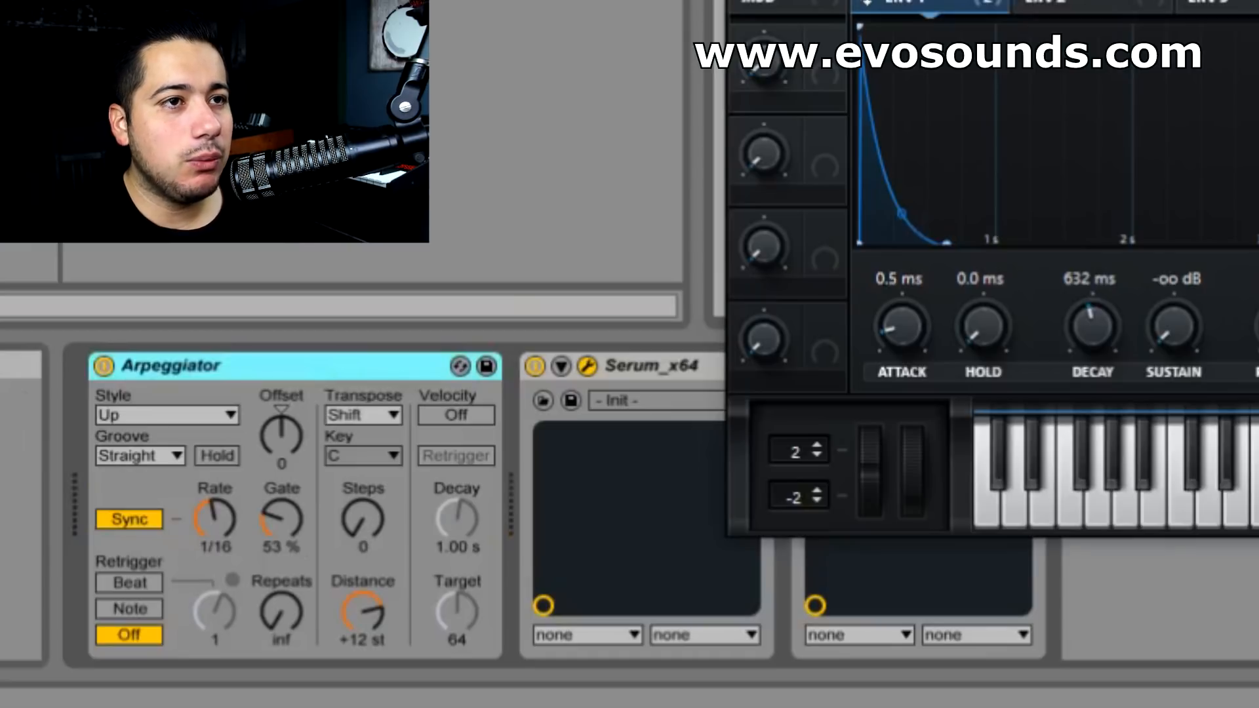
key("ctrl+alt+p")
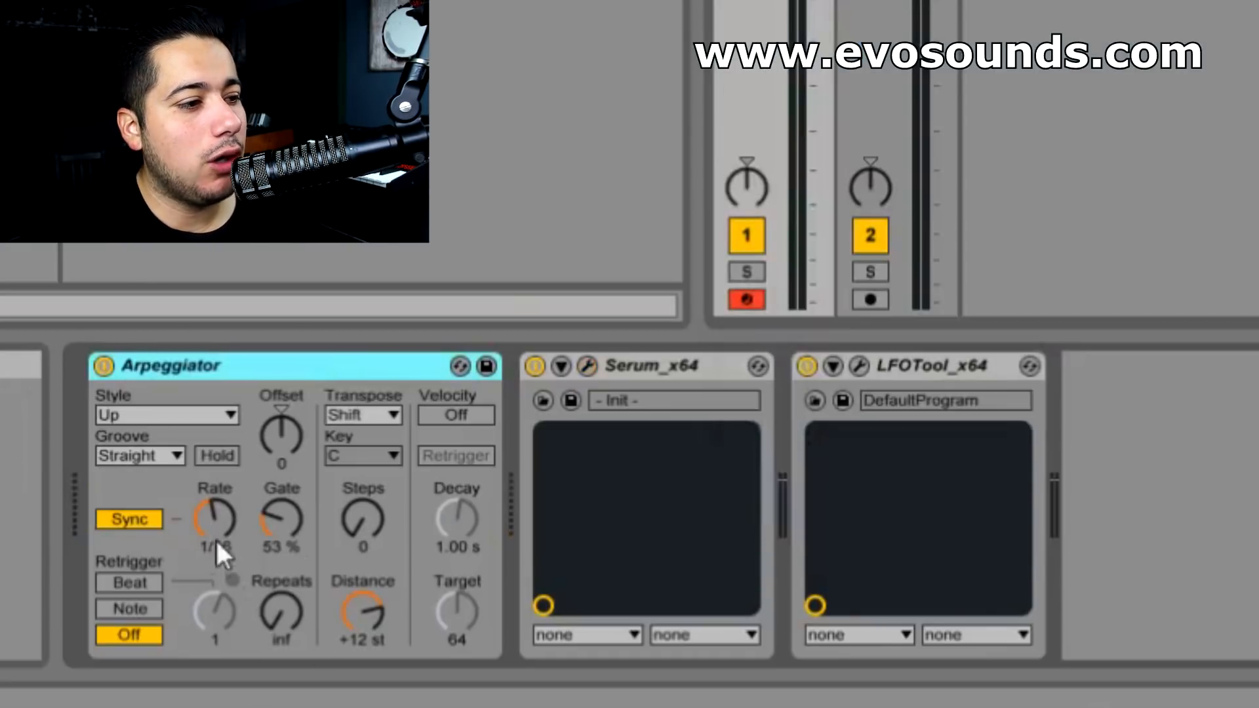
left_click(218, 551)
left_click_drag(217, 551, 217, 534)
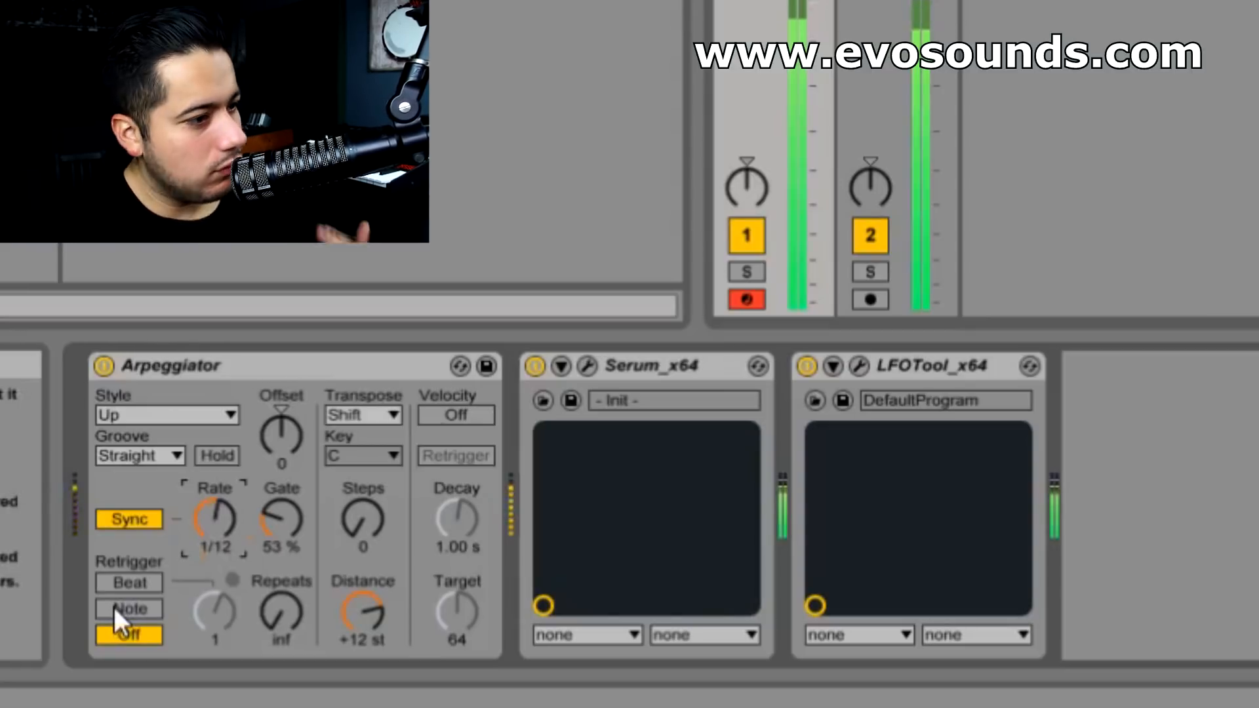
Step: Set the Arpeggiator's gate to 61 % and its rate to 1/16
left_click_drag(281, 547, 281, 532)
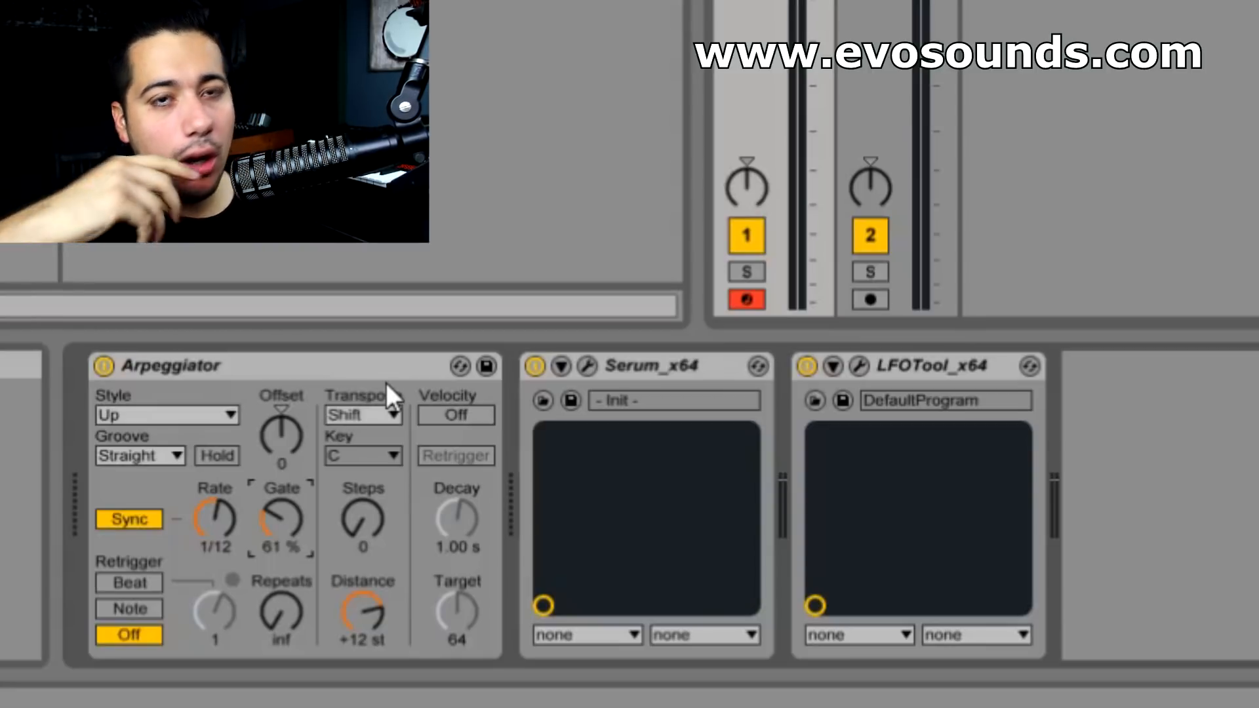
left_click(215, 518)
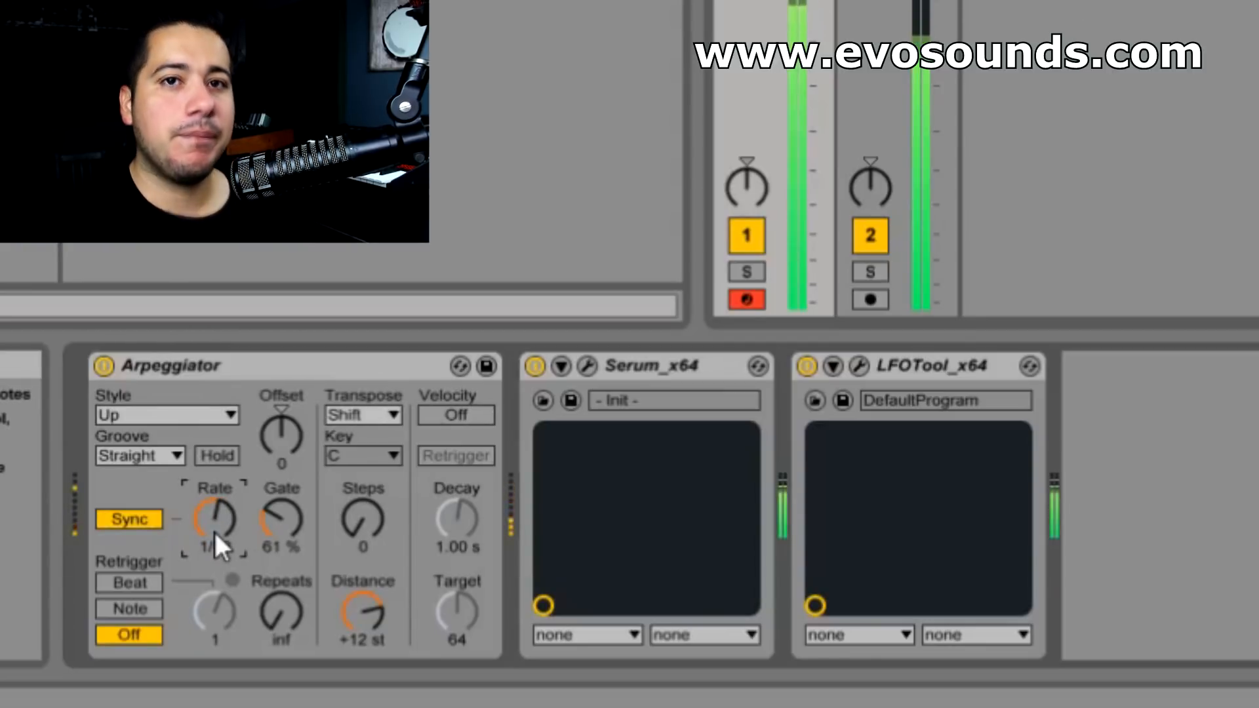
left_click_drag(208, 529, 208, 544)
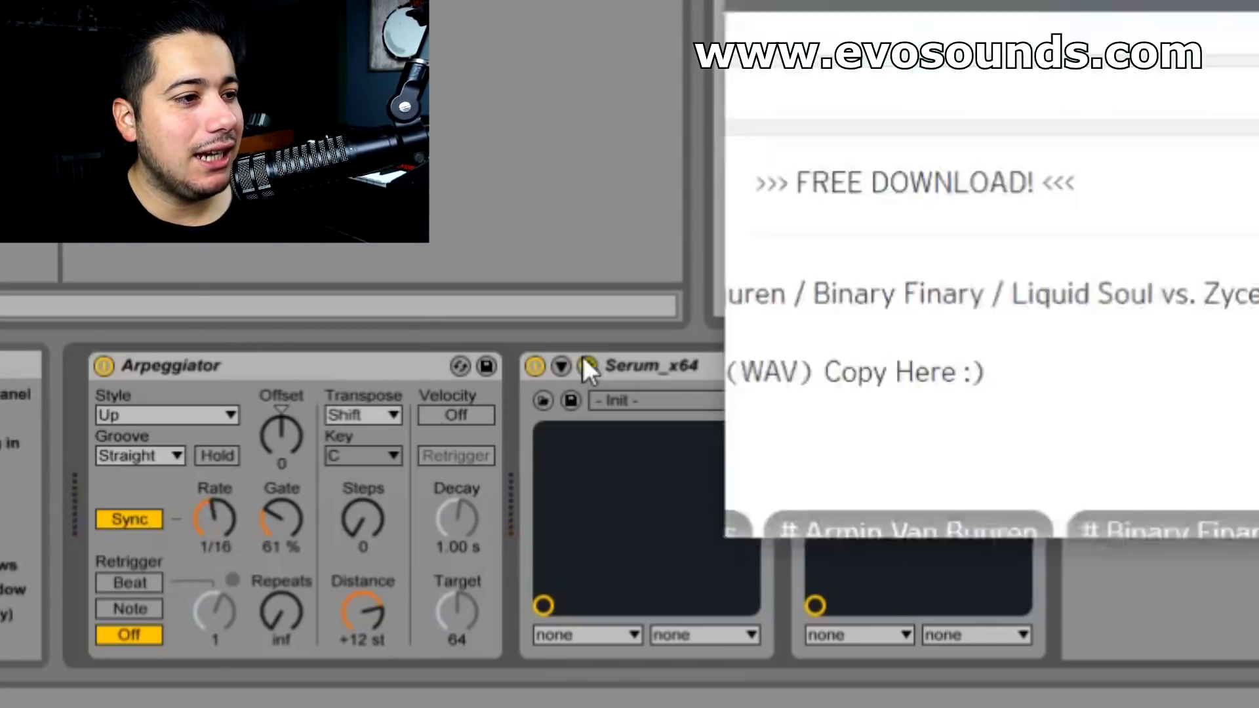
Step: In the bass track's Serum, choose the Basic Shapes wavetable for oscillator A and adjust its wavetable position to the square shape
left_click(586, 367)
left_click(613, 199)
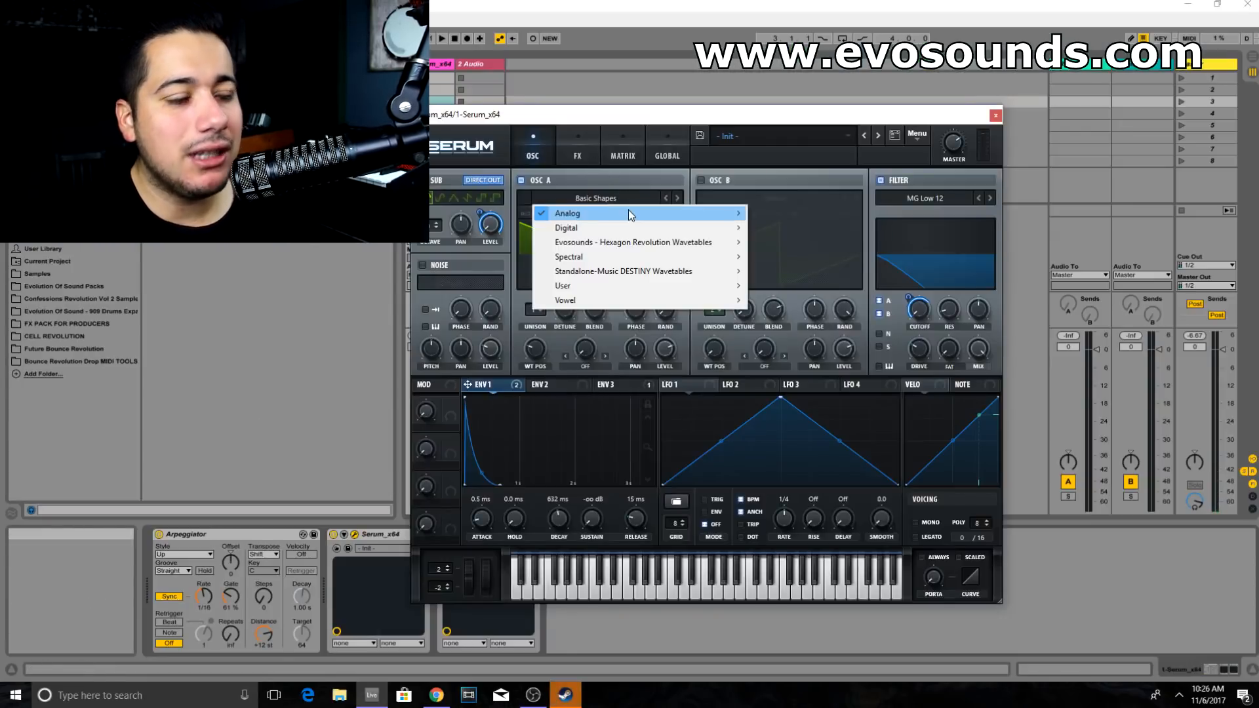
mouse_move(628, 215)
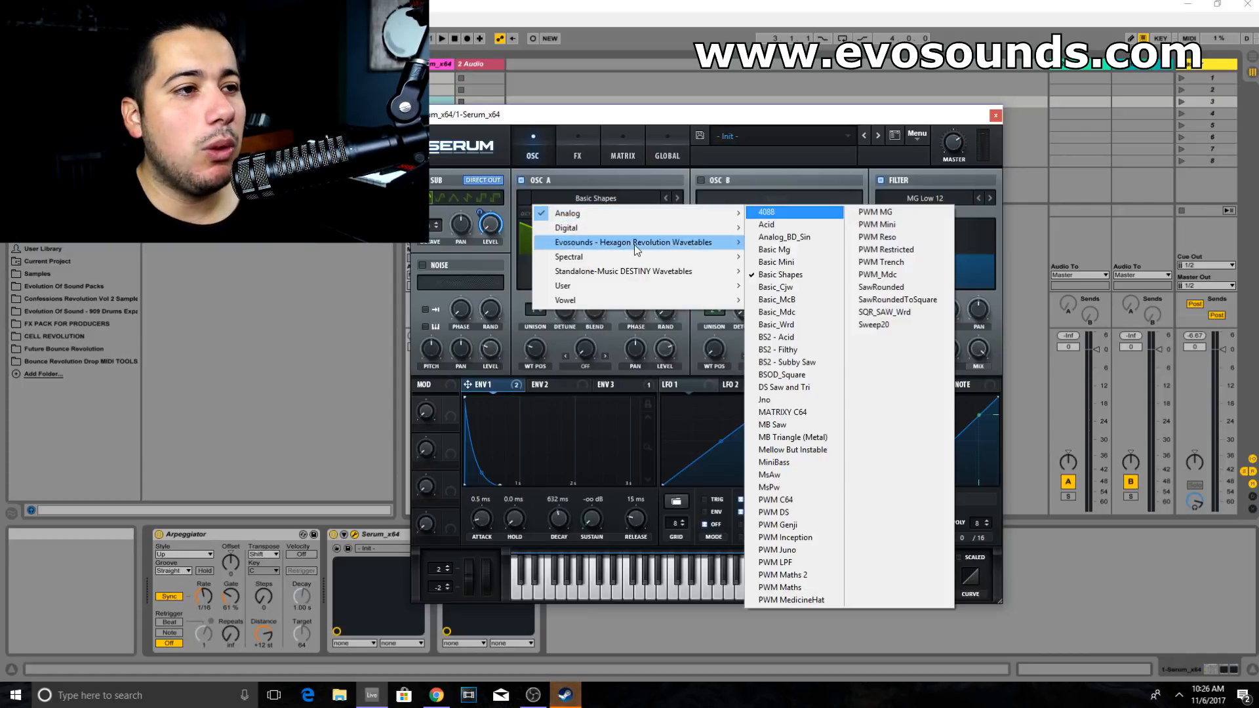
left_click(792, 275)
left_click_drag(534, 351, 557, 313)
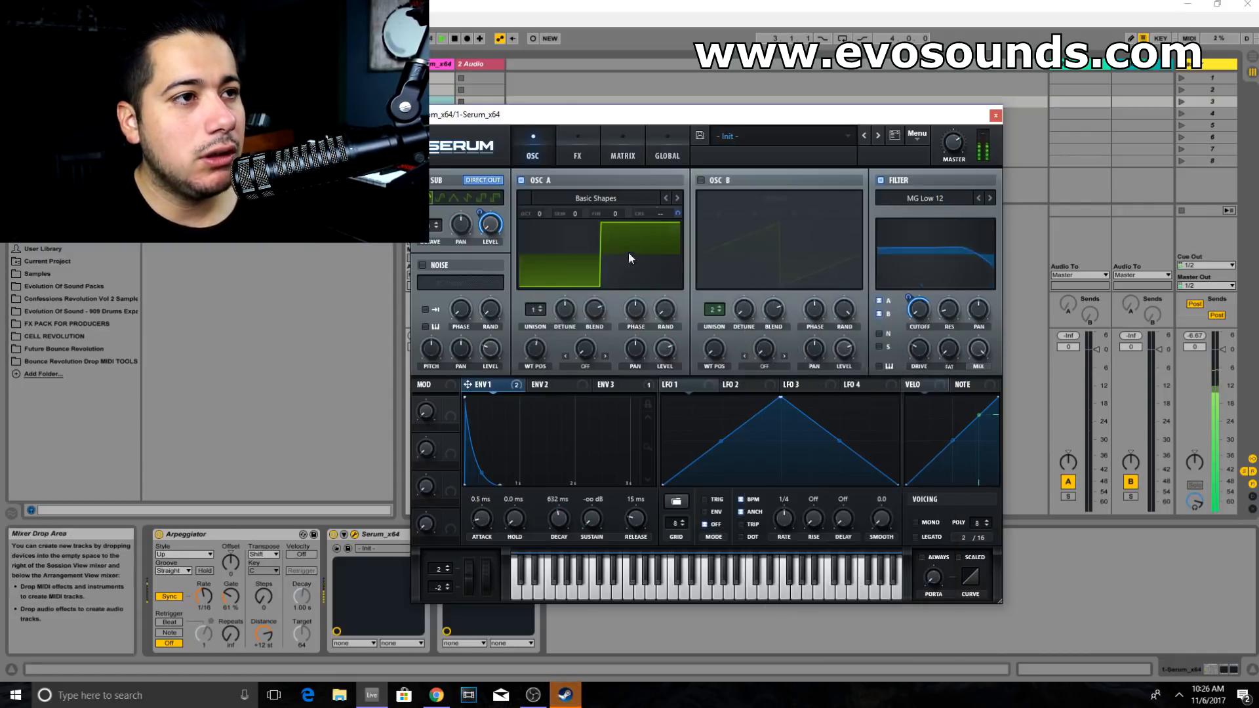
Step: Add Serum's compressor effect after the distortion with multiband mode enabled
left_click(577, 156)
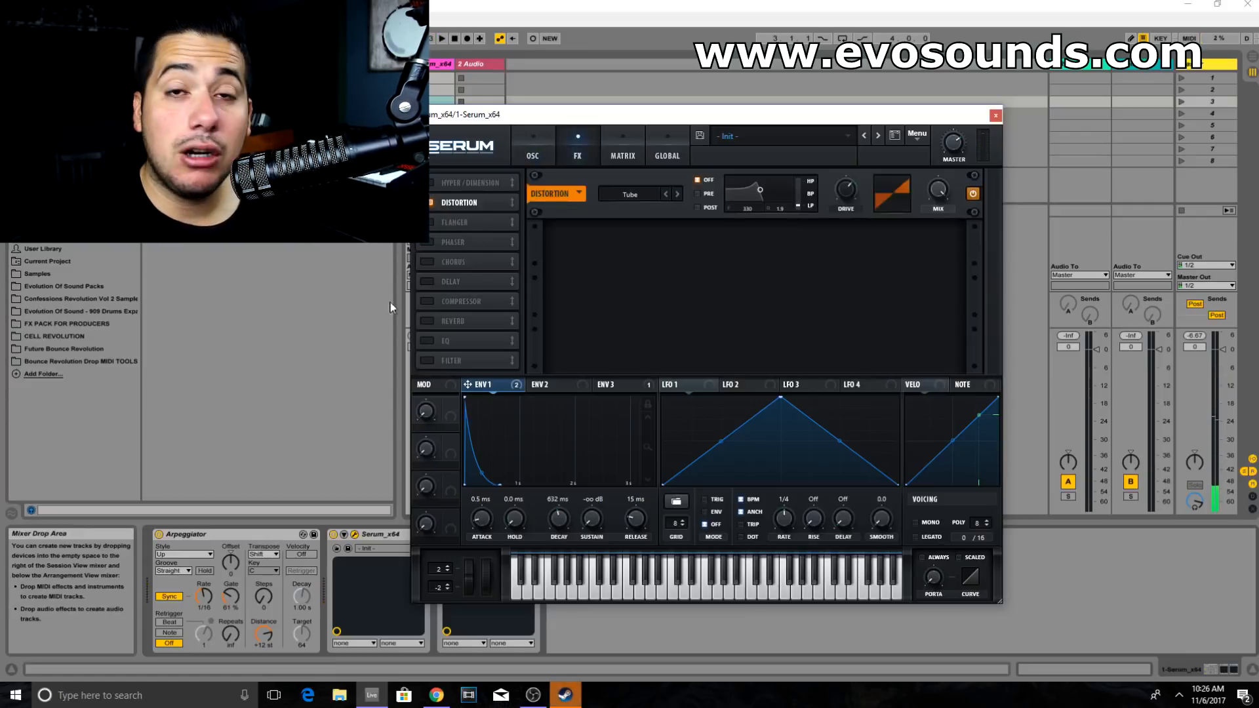
left_click(429, 303)
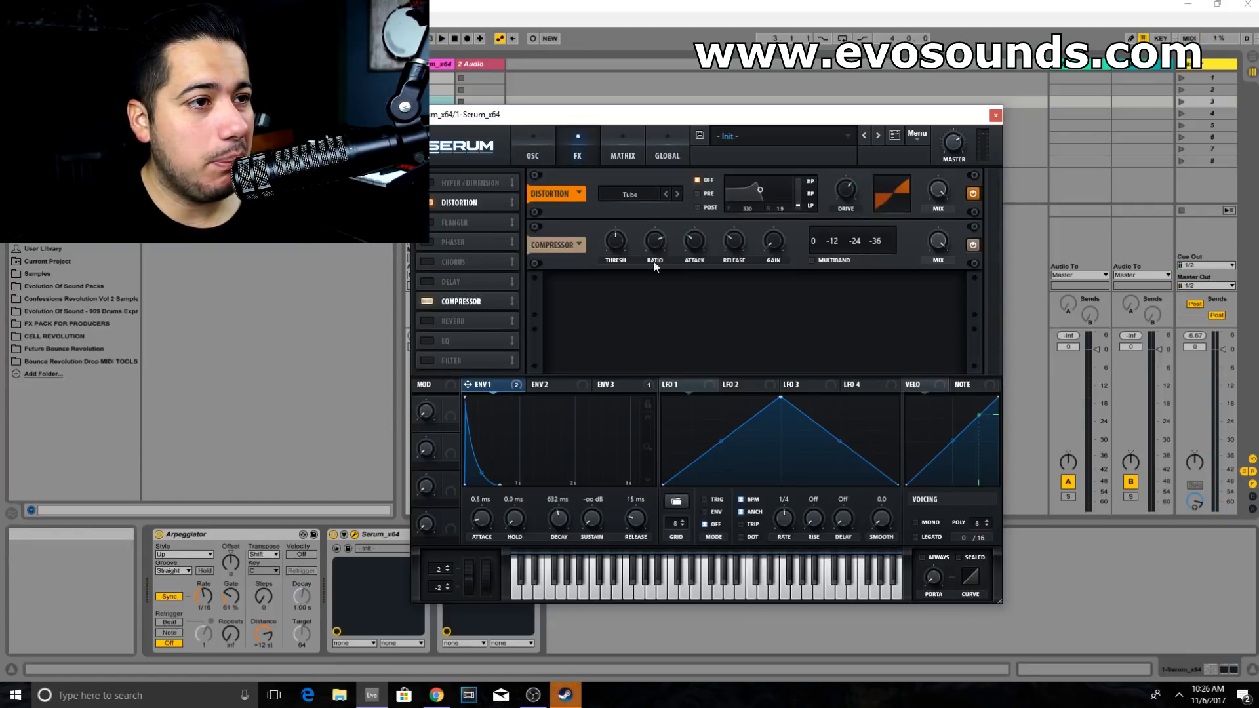
key("space")
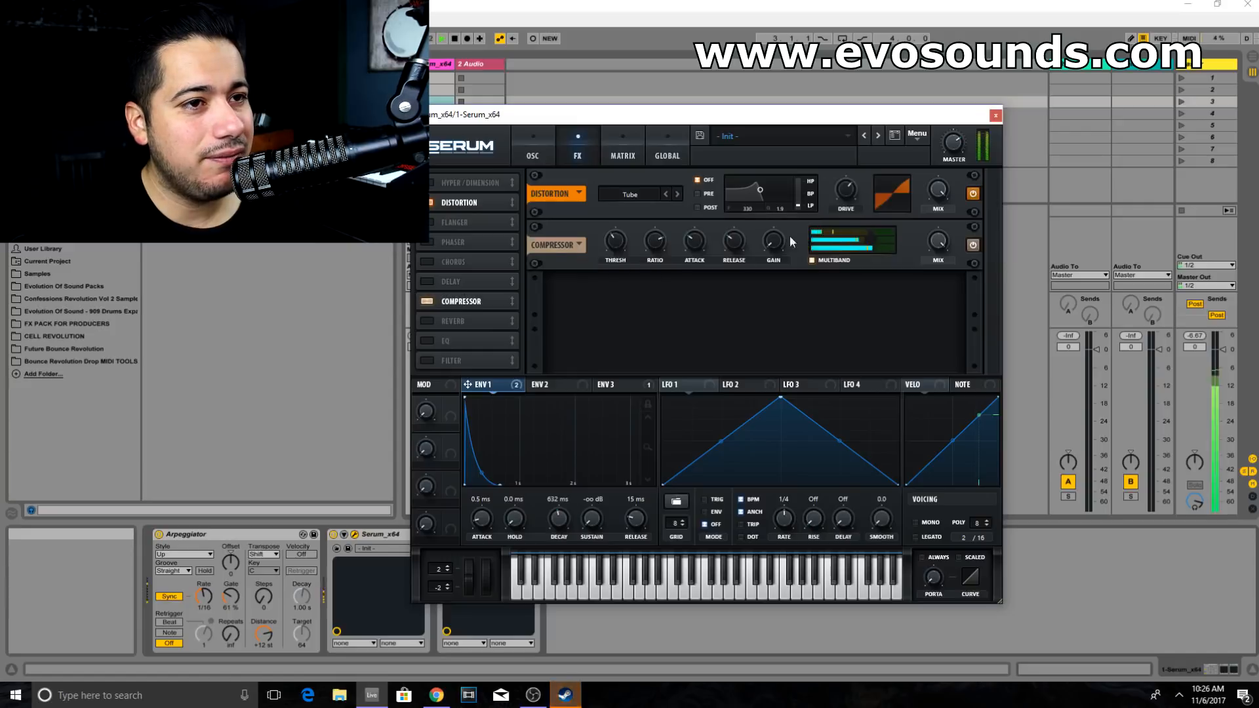
Step: Set the Env 1 amount on the filter cutoff to 39, toggle the Tube distortion, and close Serum
left_click(533, 152)
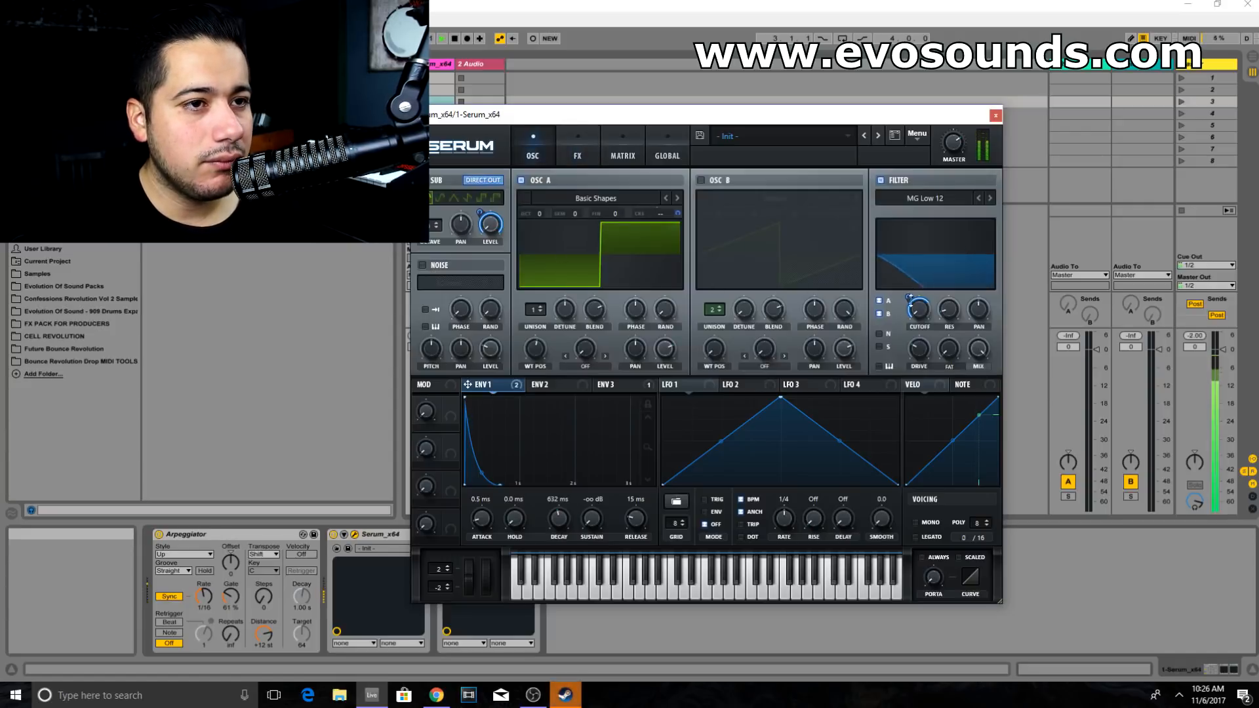
left_click_drag(905, 309, 902, 310)
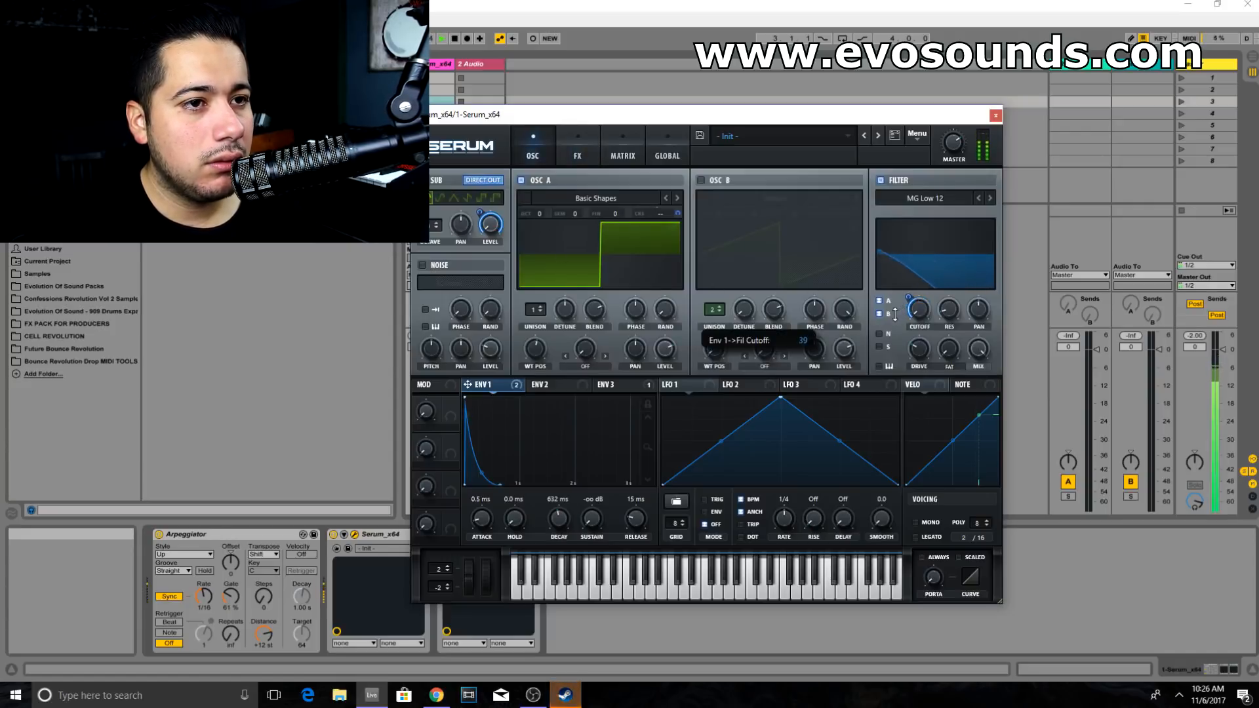
left_click(574, 155)
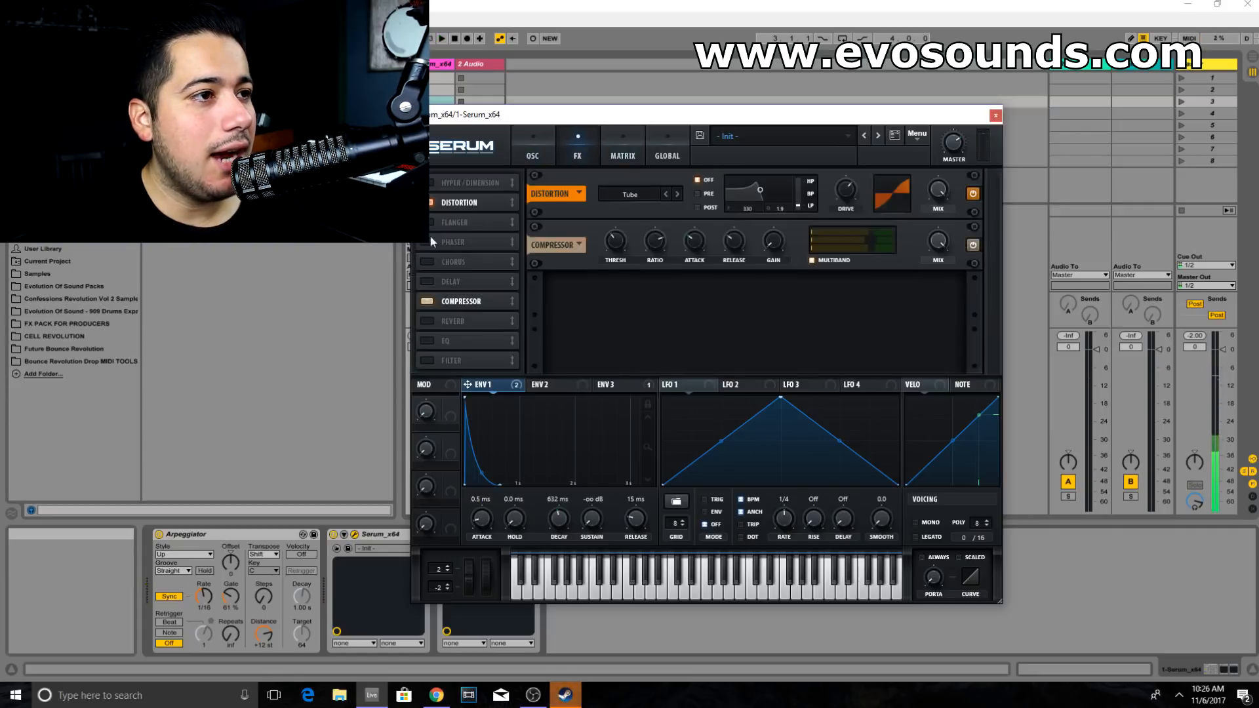
left_click(431, 206)
left_click(532, 150)
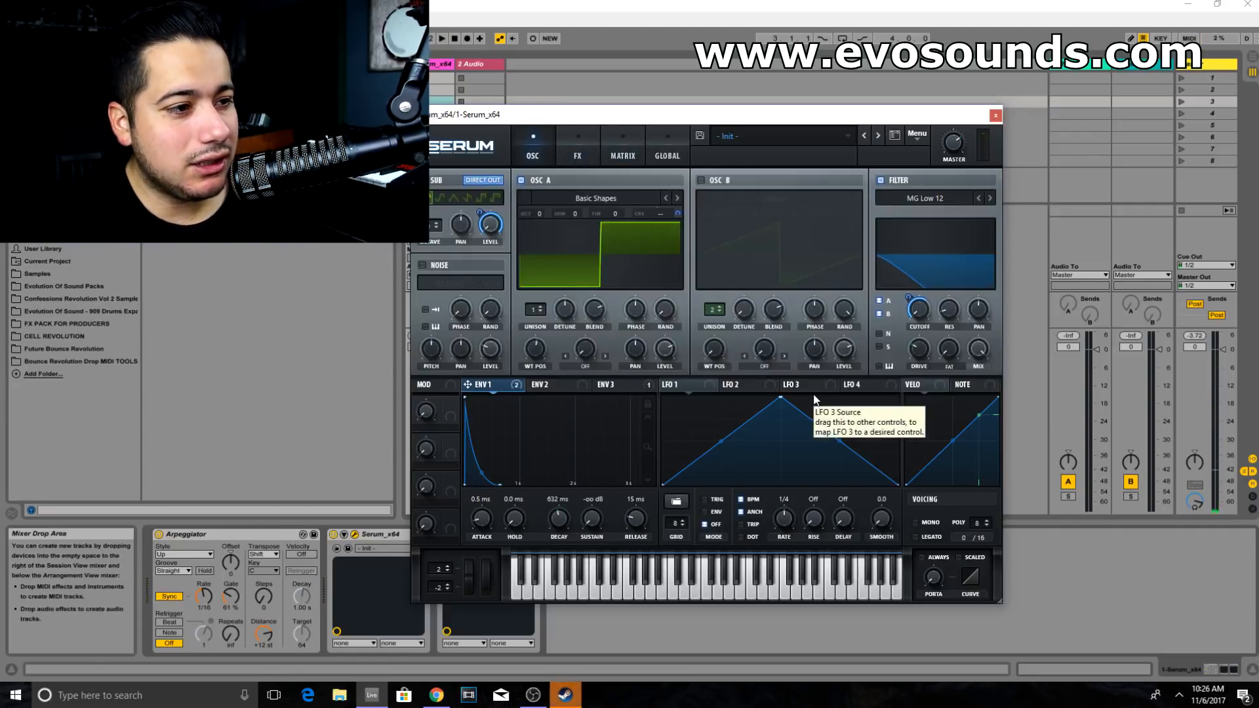
left_click(995, 116)
Step: Delete the Arpeggiator from the bass track and create an empty MIDI clip in its first slot
left_click(243, 536)
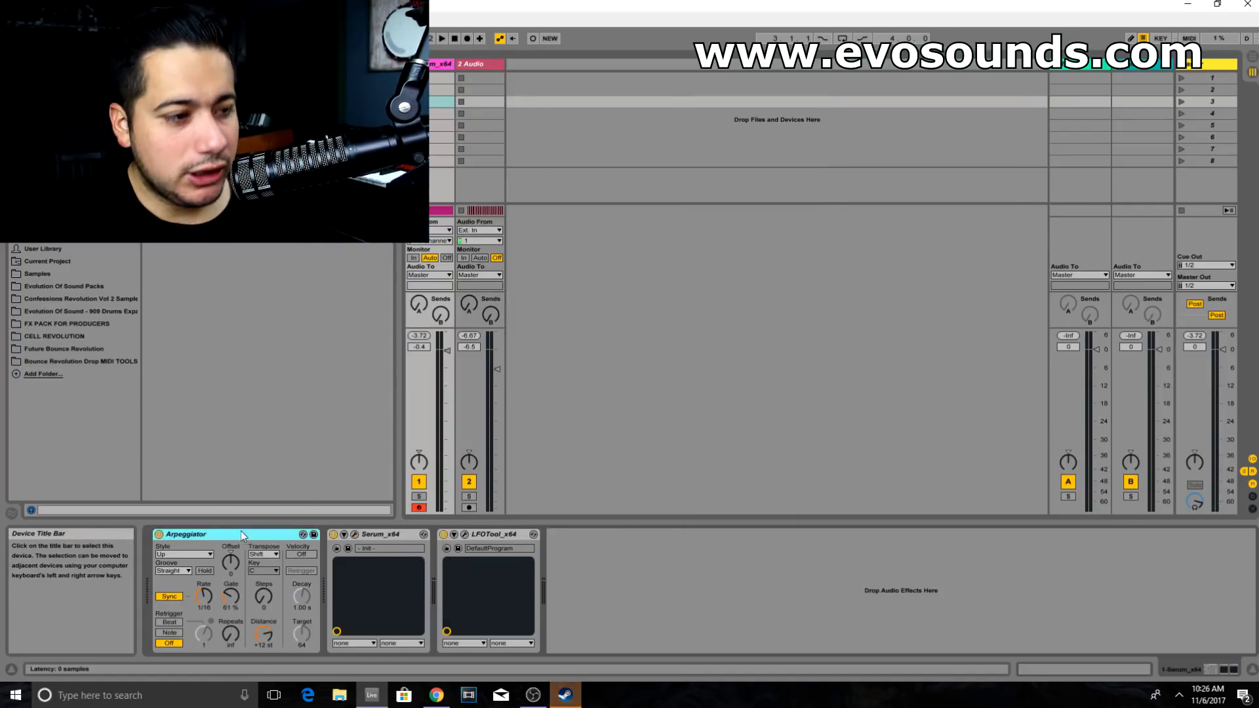
key("Delete")
double_click(434, 79)
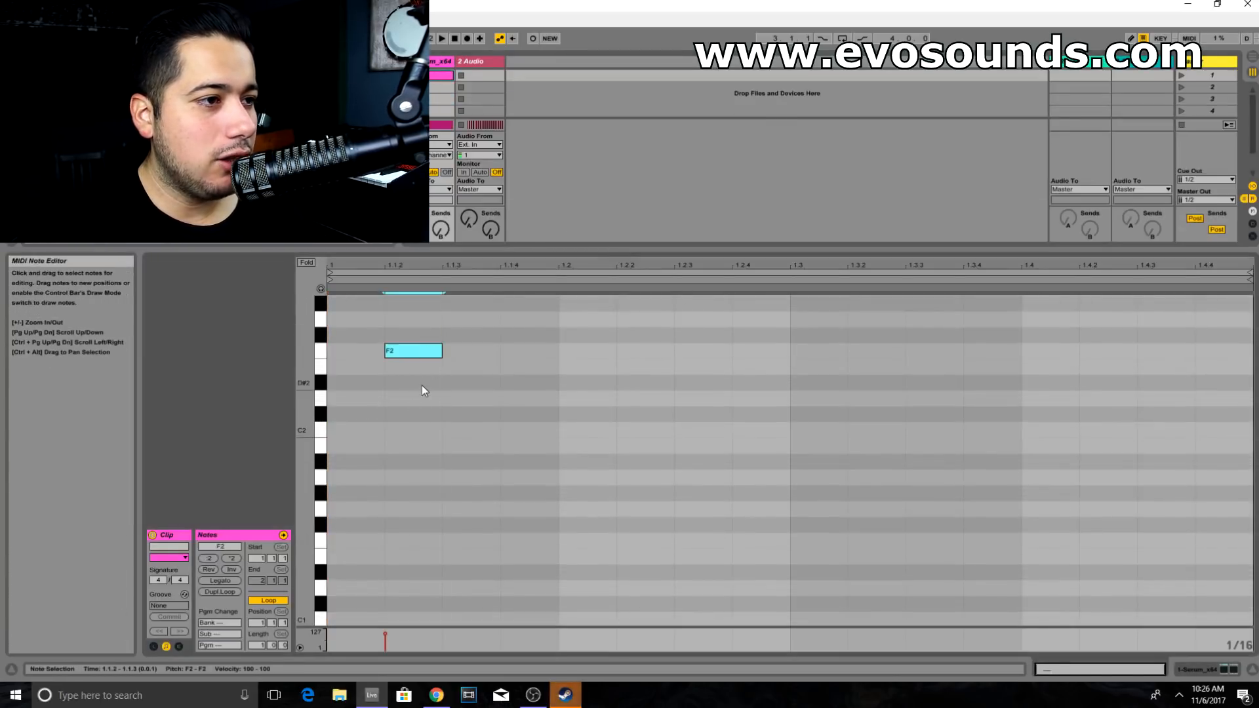
Step: Enter three sixteenth notes at 1.1.2, 1.1.3 and 1.1.4, lower them to F0, and launch the clip
key("ctrl+a")
key("shift+Down")
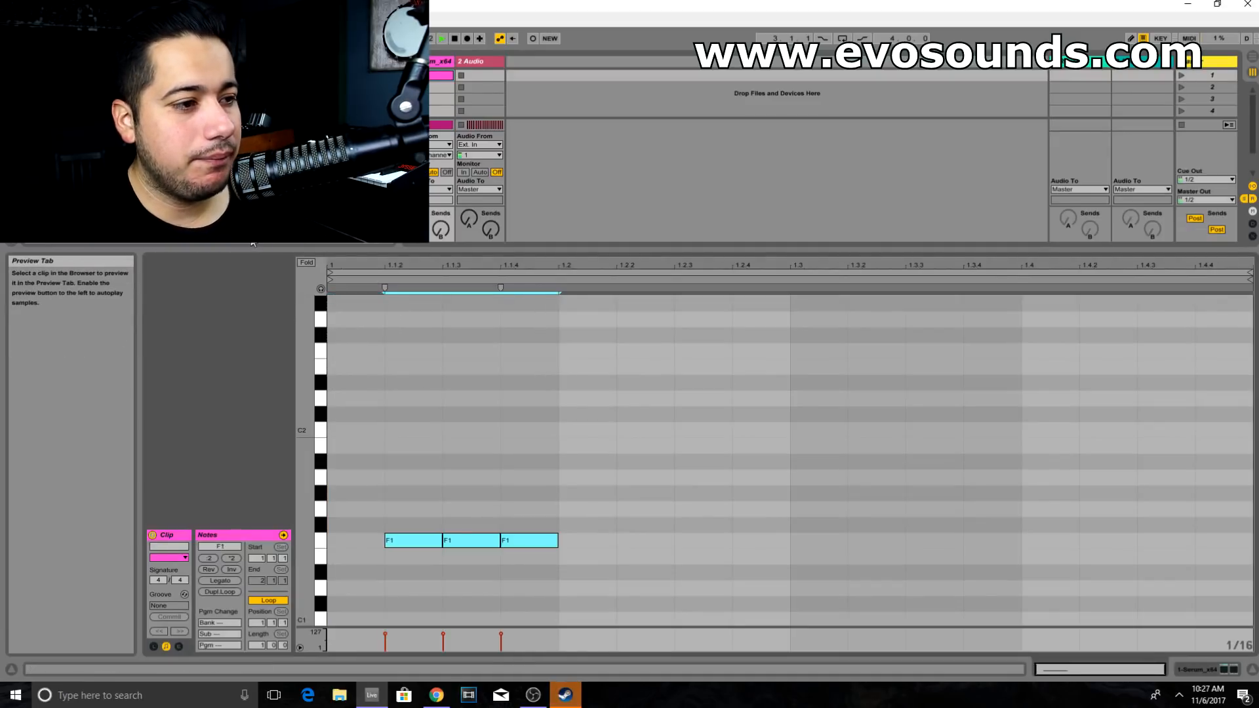
left_click(411, 75)
key("space")
left_click_drag(550, 412, 52, 704)
key("shift+Right")
key("shift+Left")
key("shift+Down")
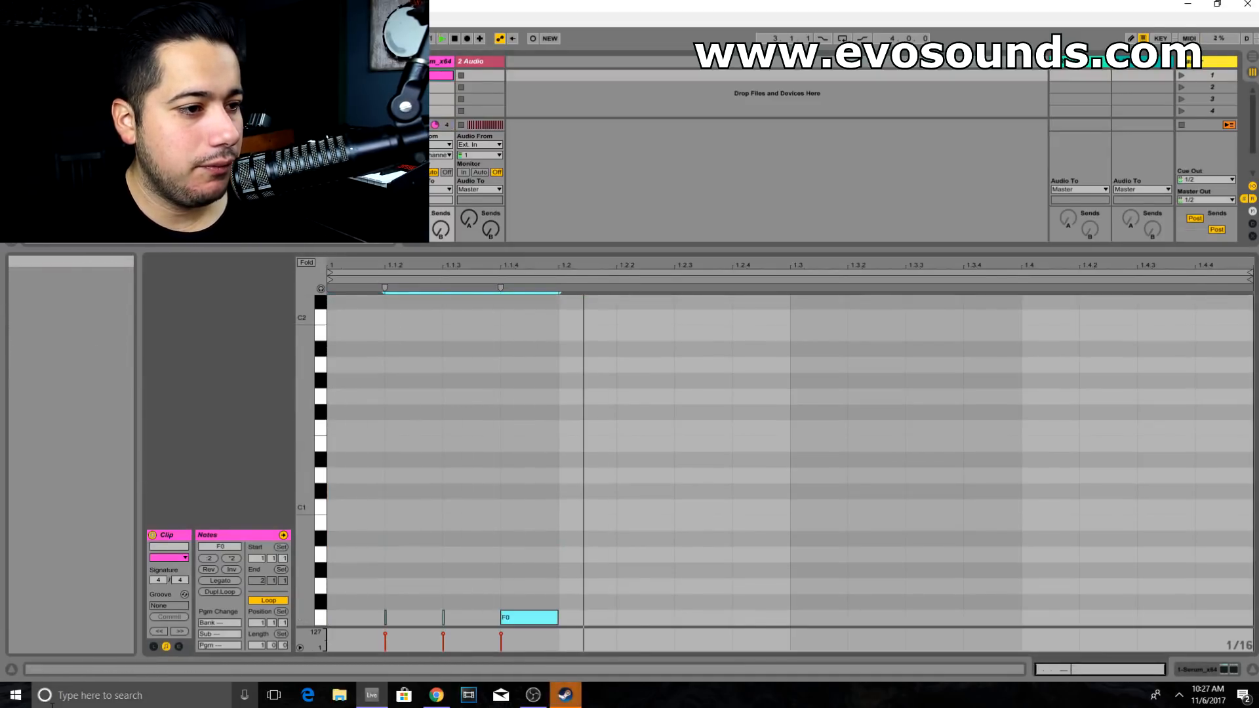
Step: Lengthen the first two F0 notes to full sixteenths and duplicate the three-note group three times to fill the bar
left_click_drag(355, 565, 443, 620)
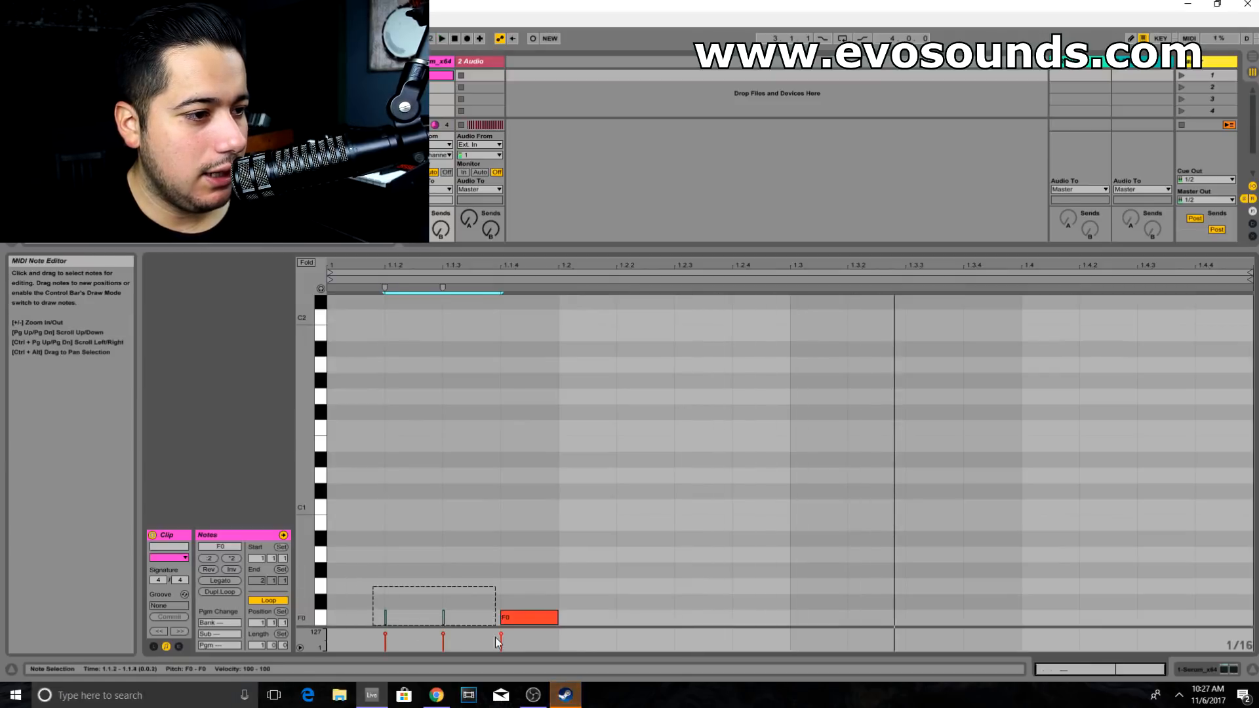
left_click_drag(385, 617, 444, 631)
scroll(512, 574, "down", 1)
left_click_drag(553, 535, 313, 675)
key("ctrl+d")
key("ctrl+d")
key("ctrl+d")
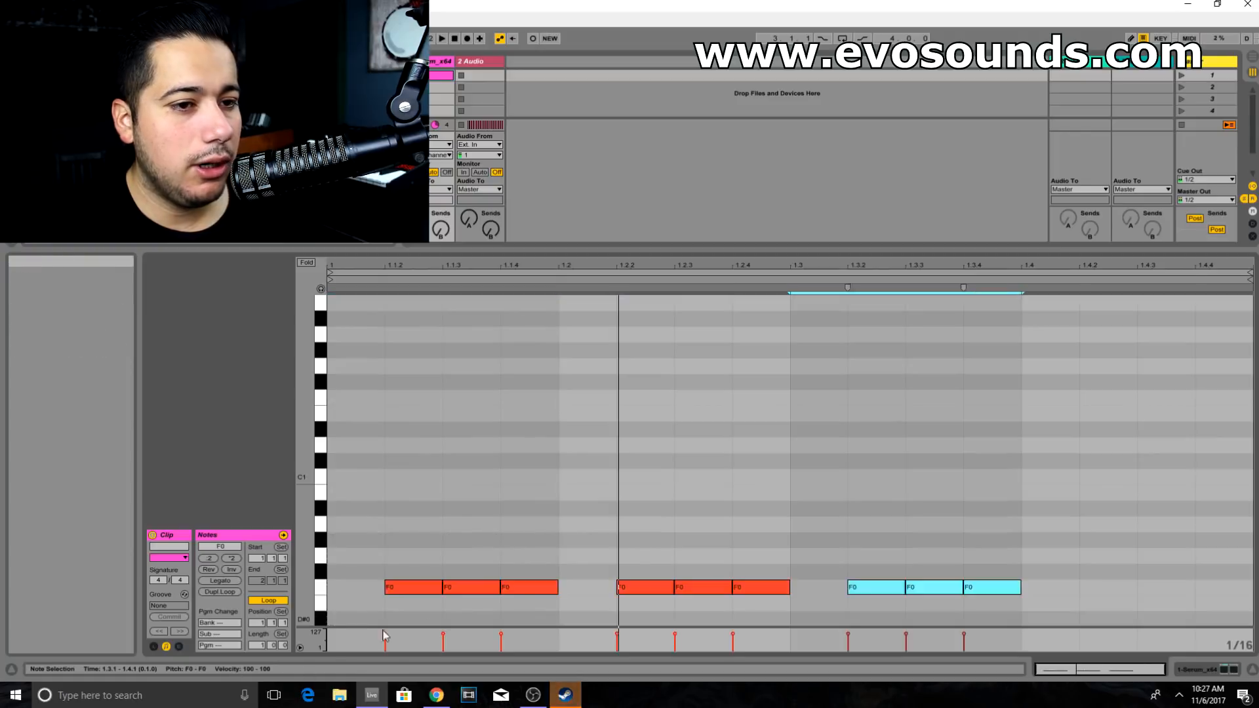
Step: Try the middle notes of the first two groups an octave higher at F1 and return them to F0
key("ctrl+a")
mouse_move(445, 594)
left_mouse_down()
mouse_move(406, 587)
mouse_move(455, 597)
left_mouse_up()
left_click(454, 592)
key("shift+Up")
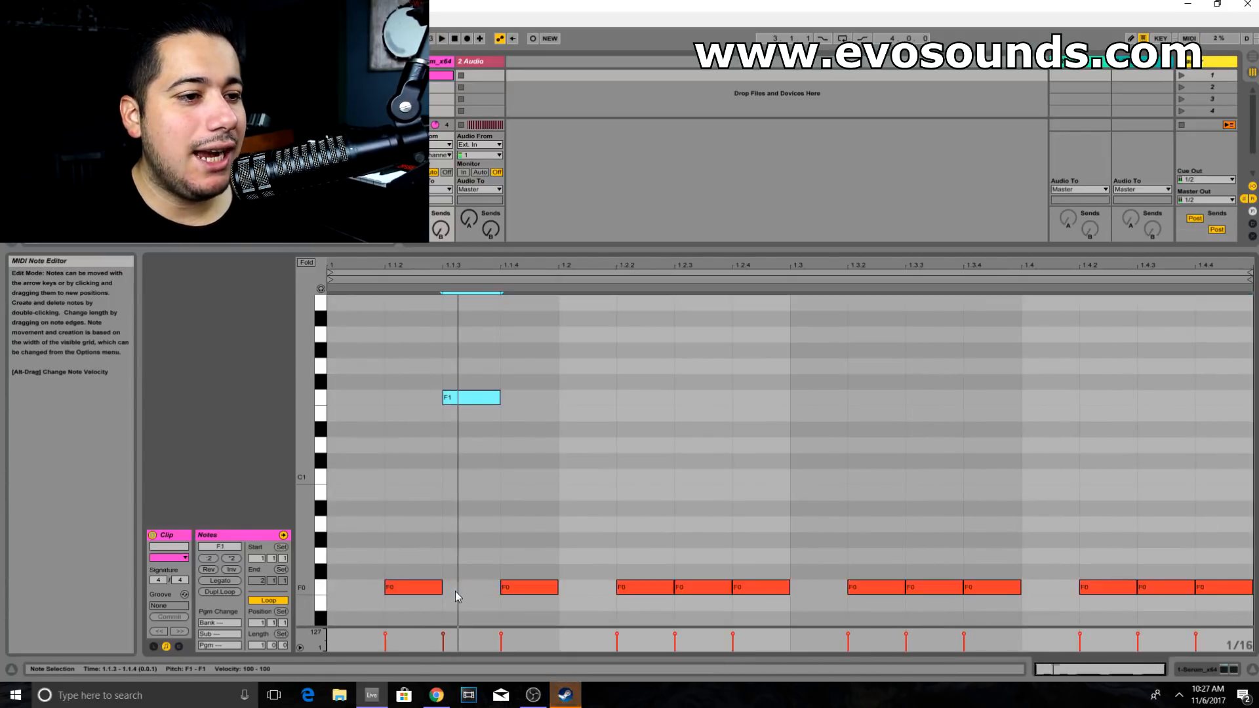
left_click(699, 590)
key("shift+Up")
key("space")
left_click(927, 587)
left_click_drag(495, 486, 925, 349)
key("shift+Down")
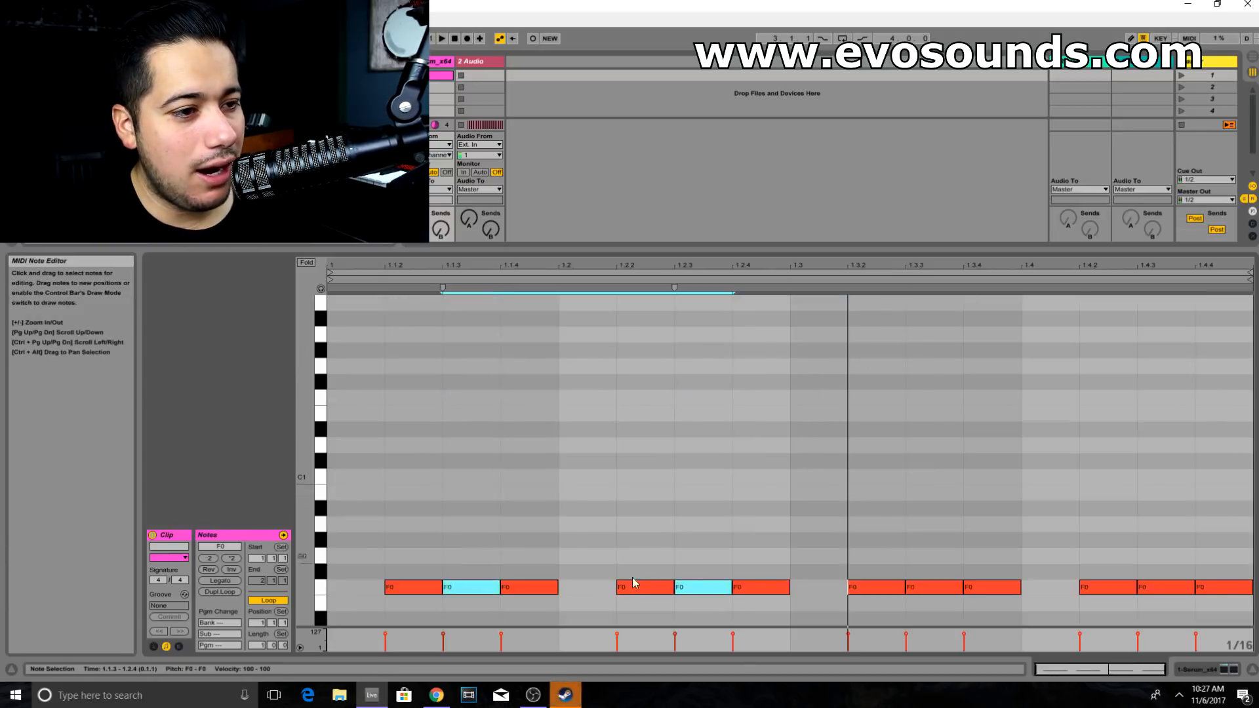
Step: Raise the last notes of the first three groups and the first note of the fourth group to F#0 and audition the pattern
left_click_drag(604, 588, 776, 586)
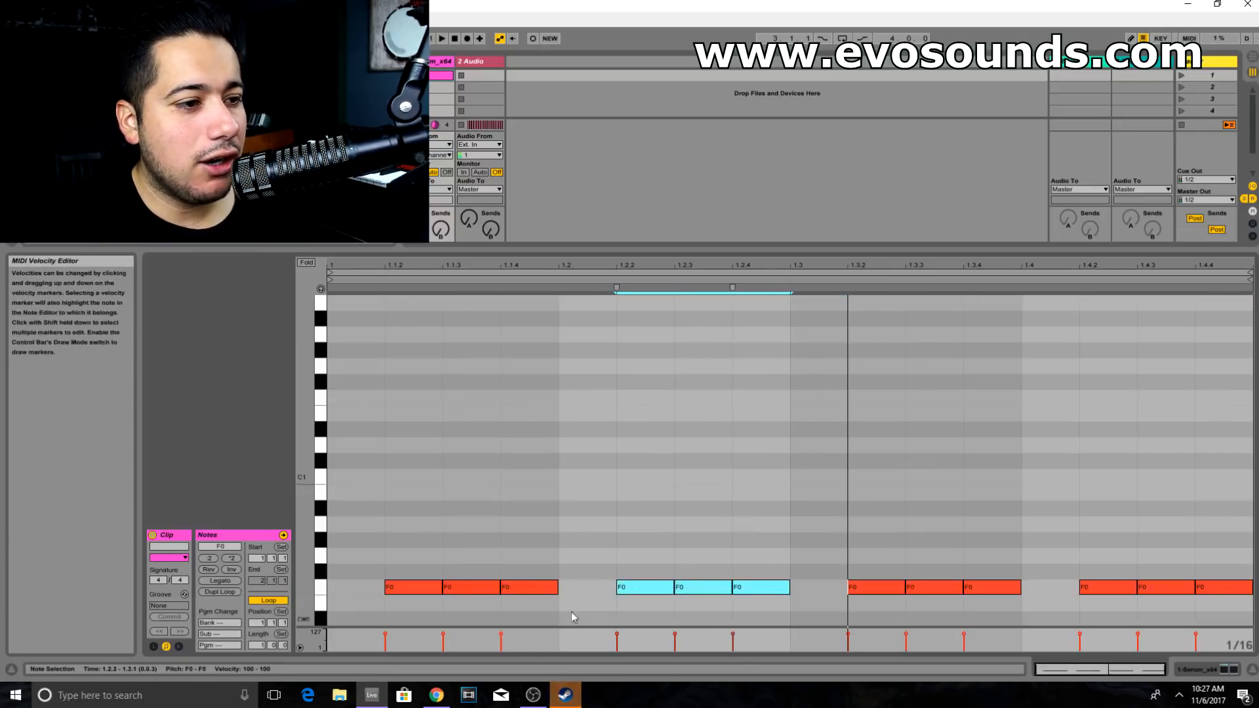
left_click(551, 588)
left_click(749, 592)
key("Up")
left_click(990, 594)
key("Up")
key("space")
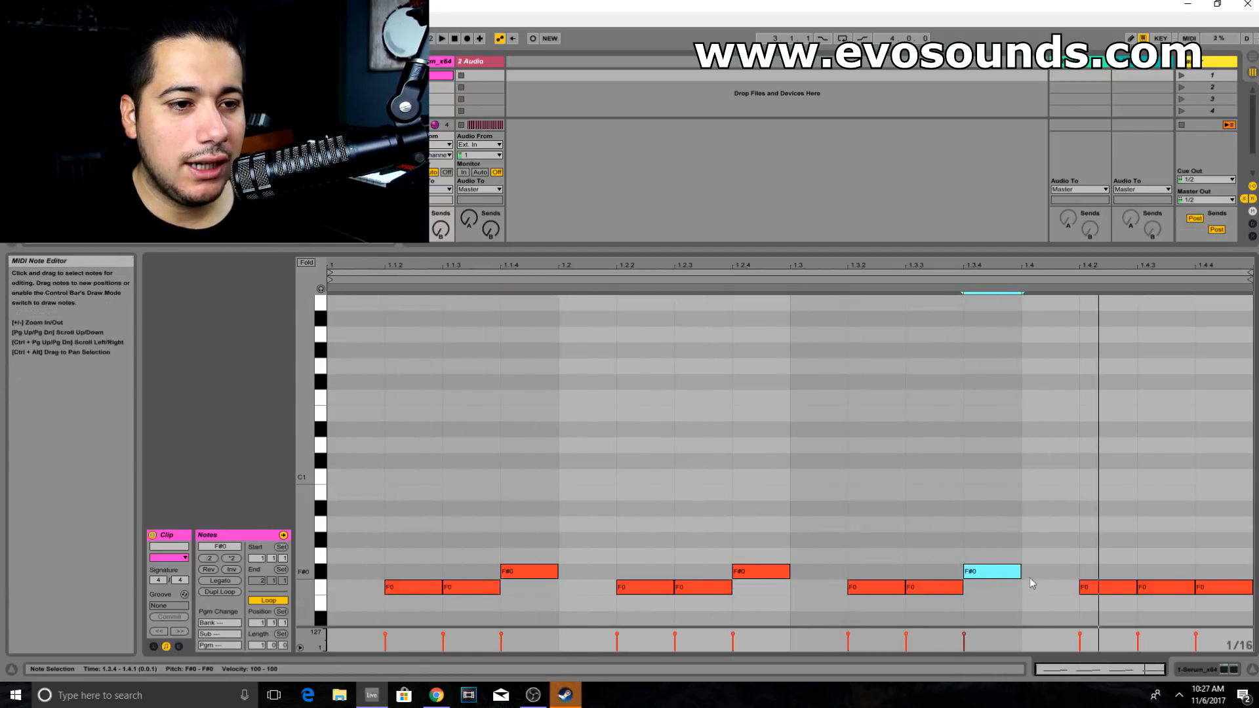
left_click_drag(1091, 588, 1095, 572)
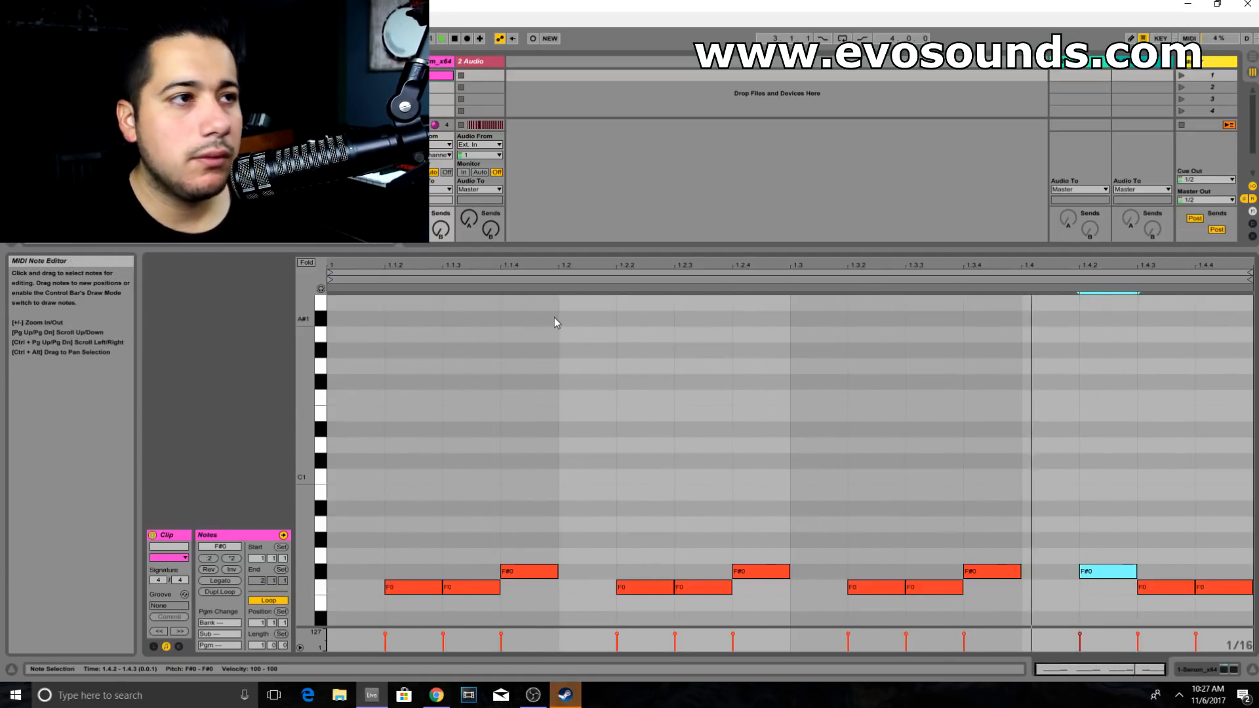
key("space")
Step: Lower the four F#0 notes together back to F0 and restart playback
left_click_drag(460, 440, 1140, 575)
key("Down")
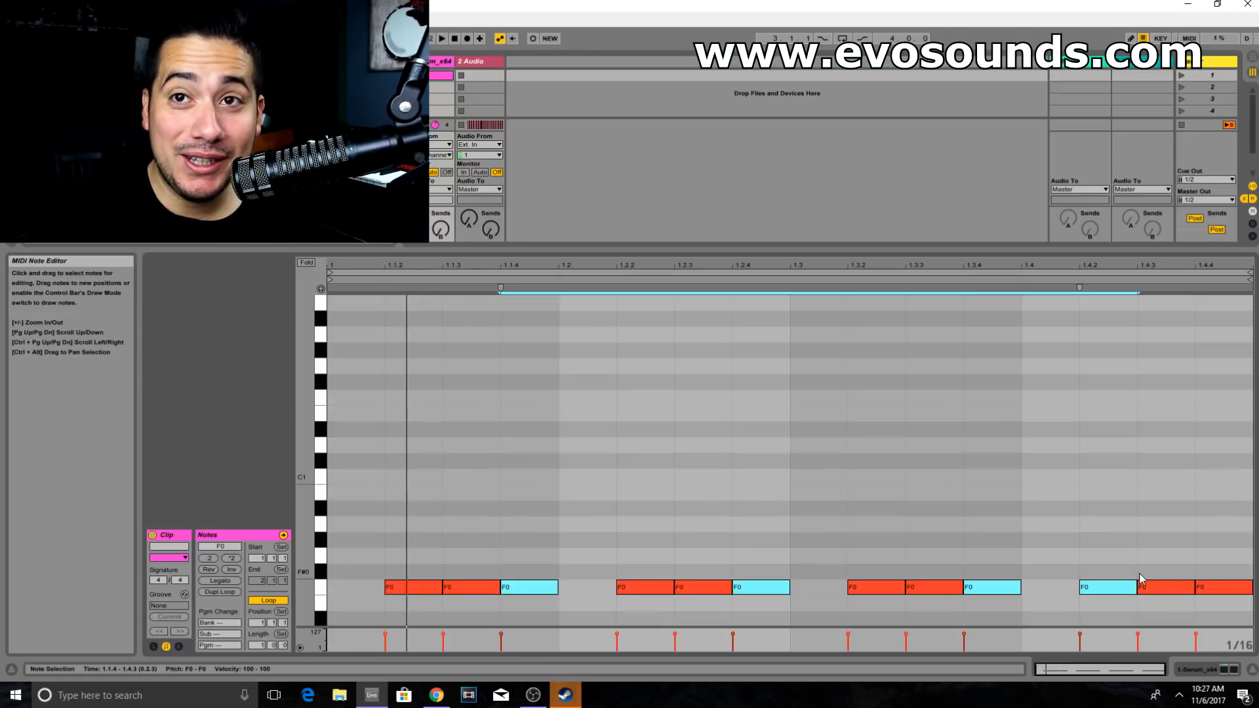
key("space")
Step: Try the note at 1.1.3 at C1, move it to F#0 instead, and audition the clip
left_click(482, 588)
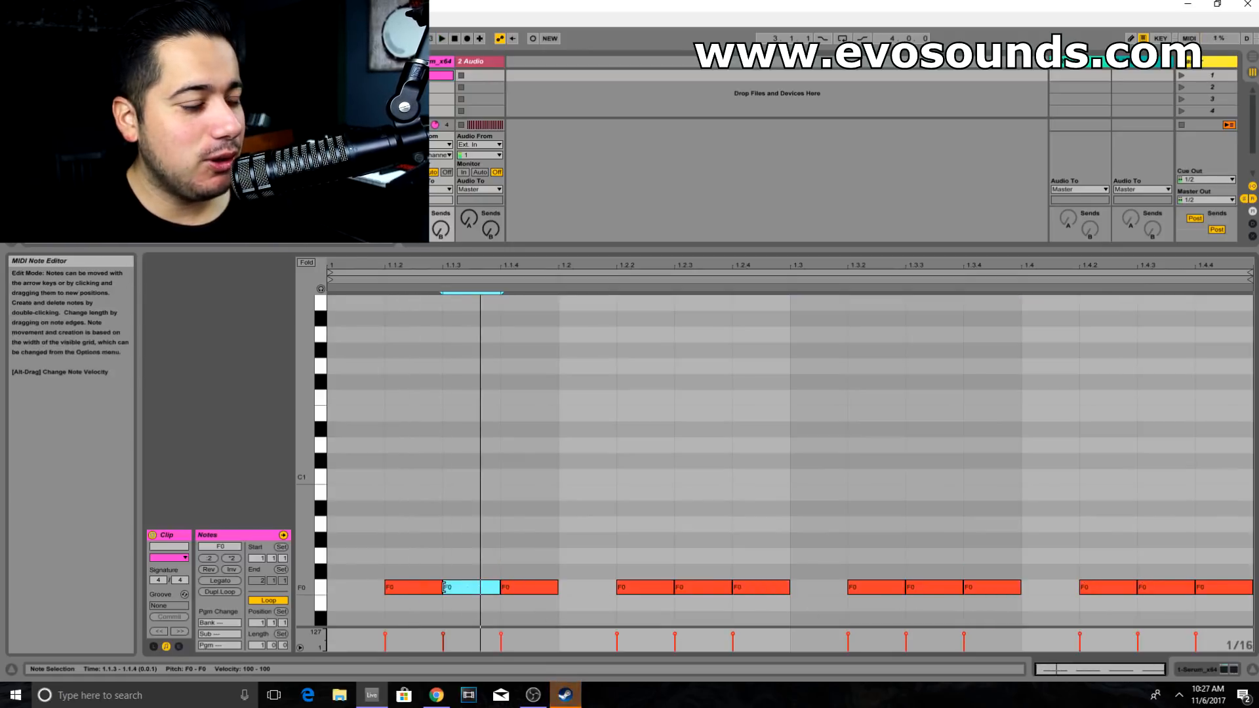
scroll(452, 544, "down", 4)
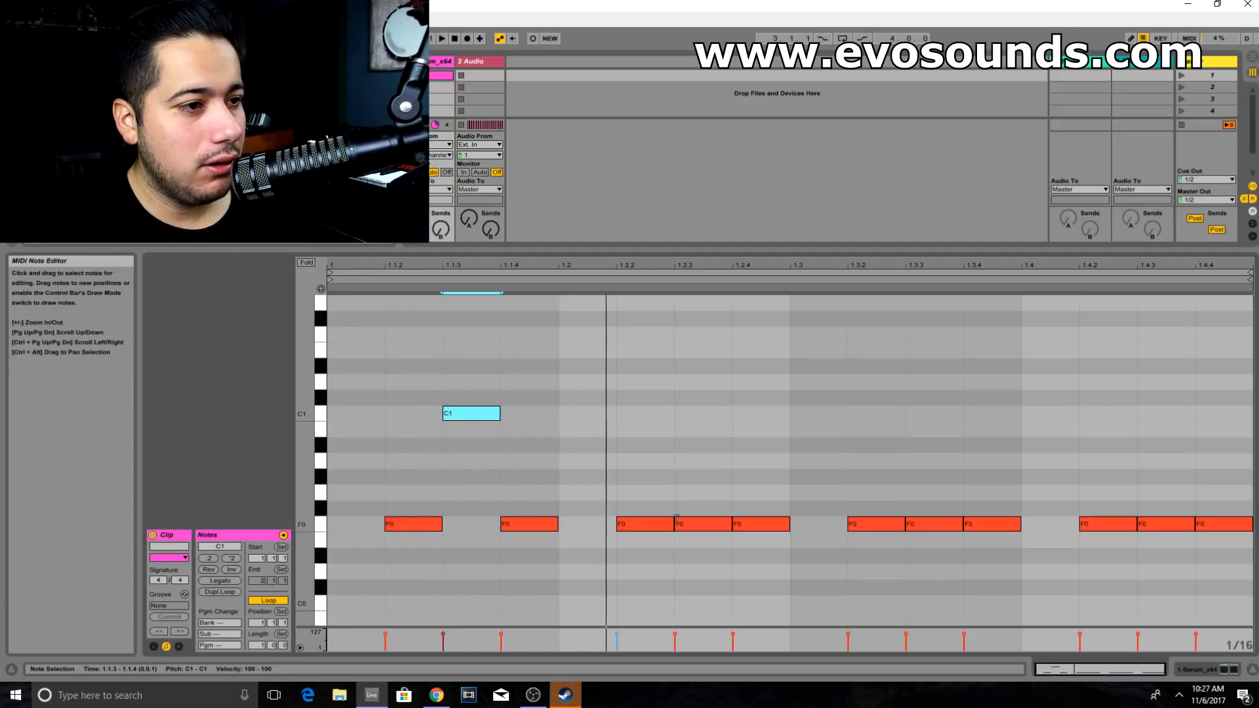
left_click_drag(457, 423, 465, 498)
left_click_drag(470, 417, 474, 515)
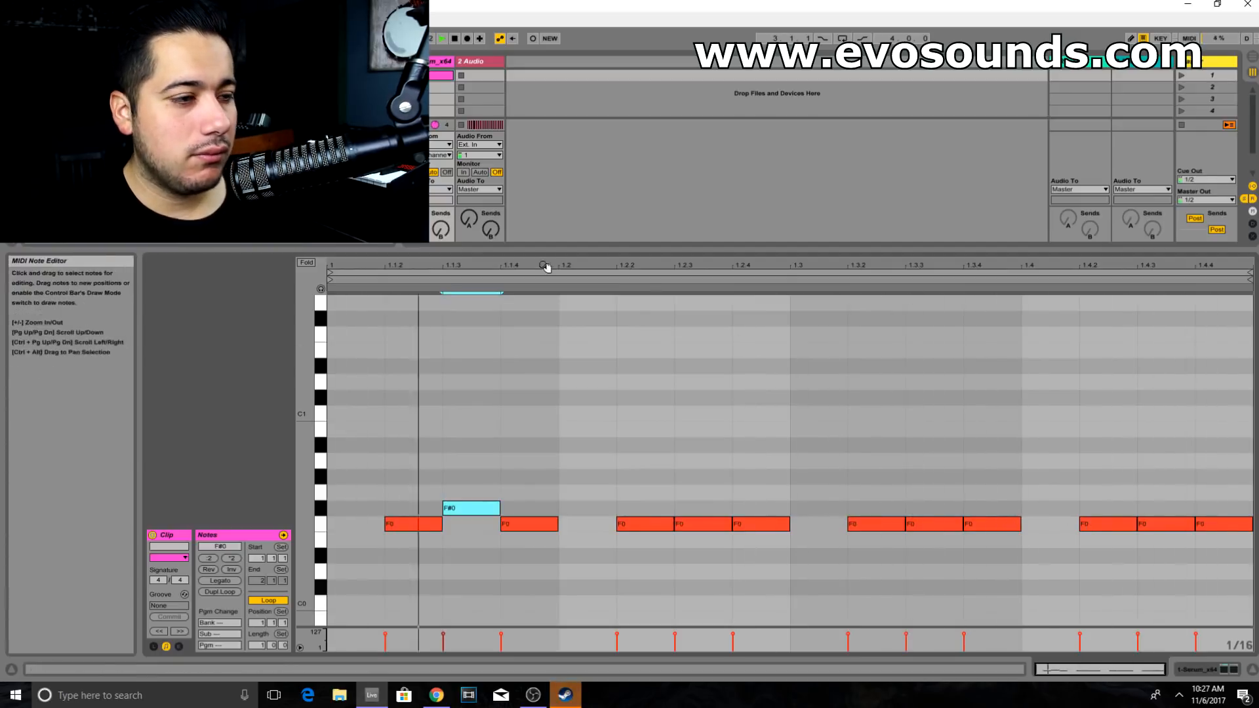